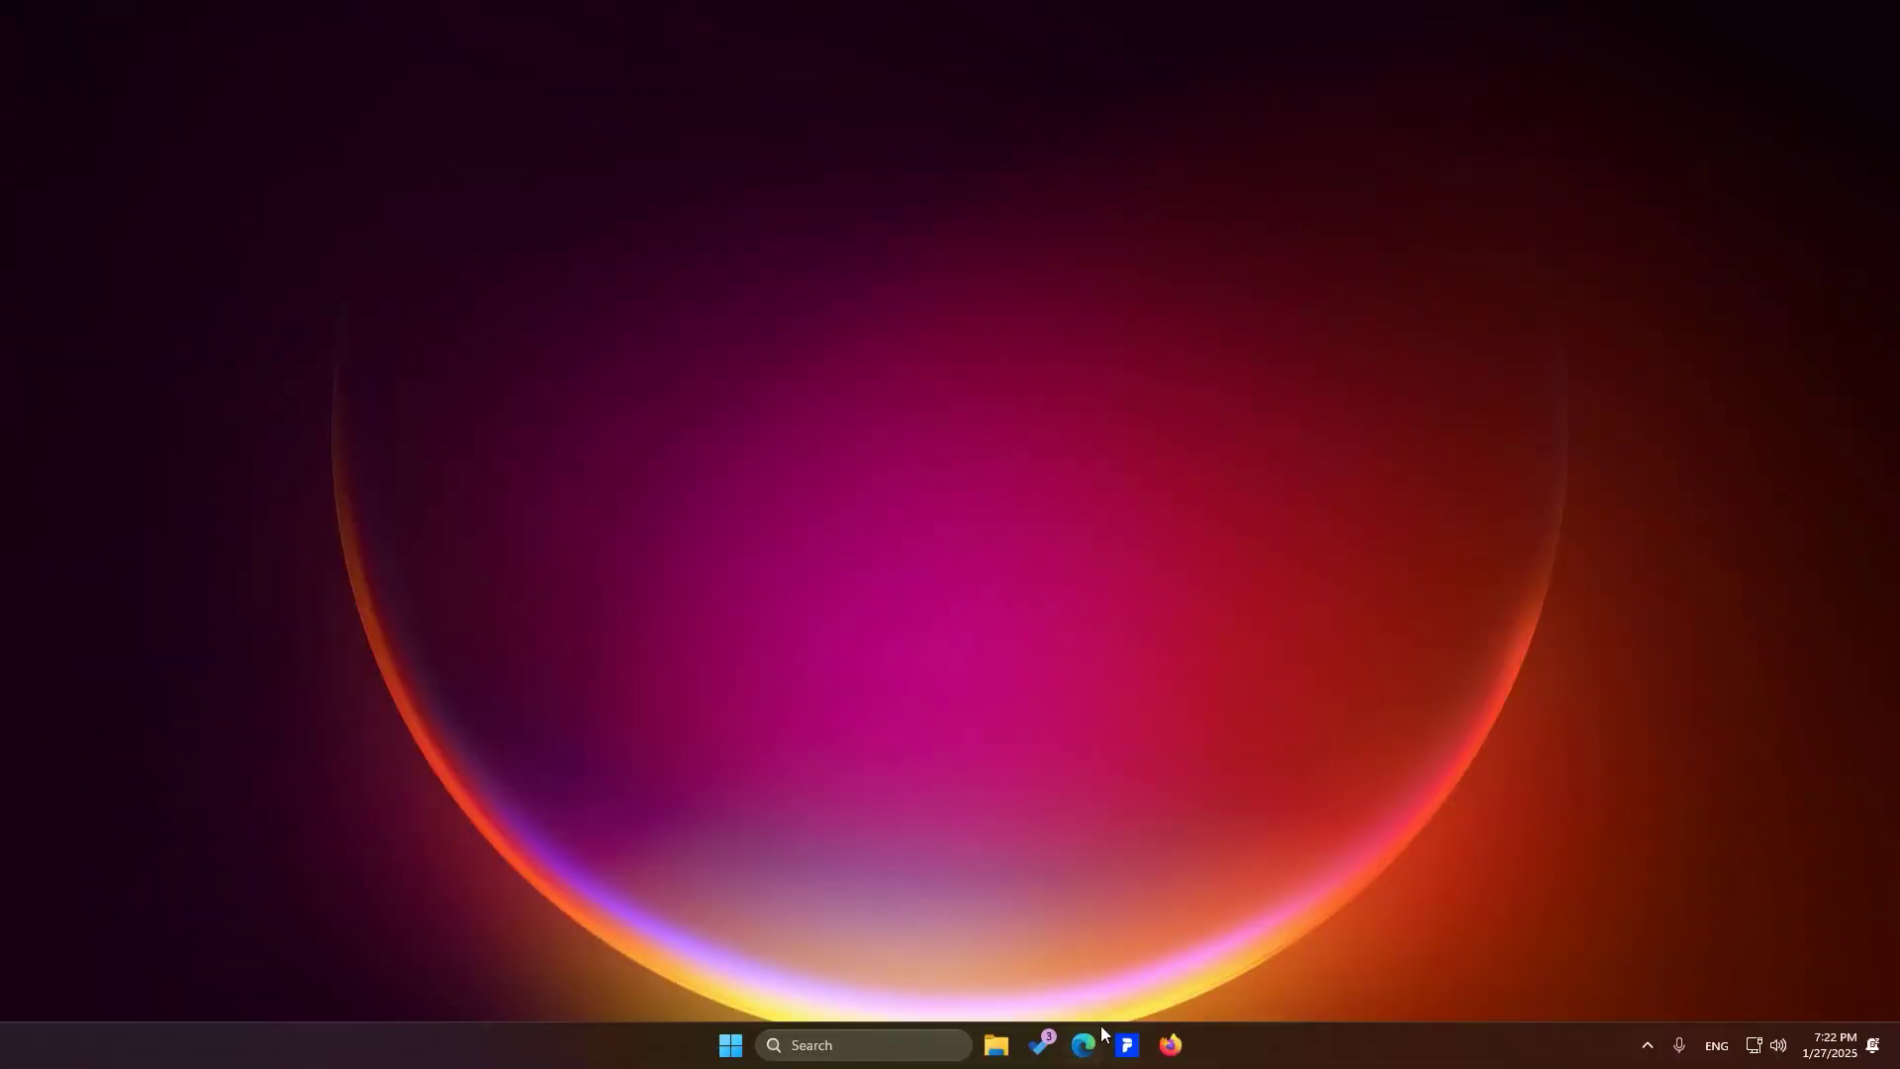
Search the web for 'rvc project' and open the GitHub repo's 2.2.231006 release page
click(1085, 1046)
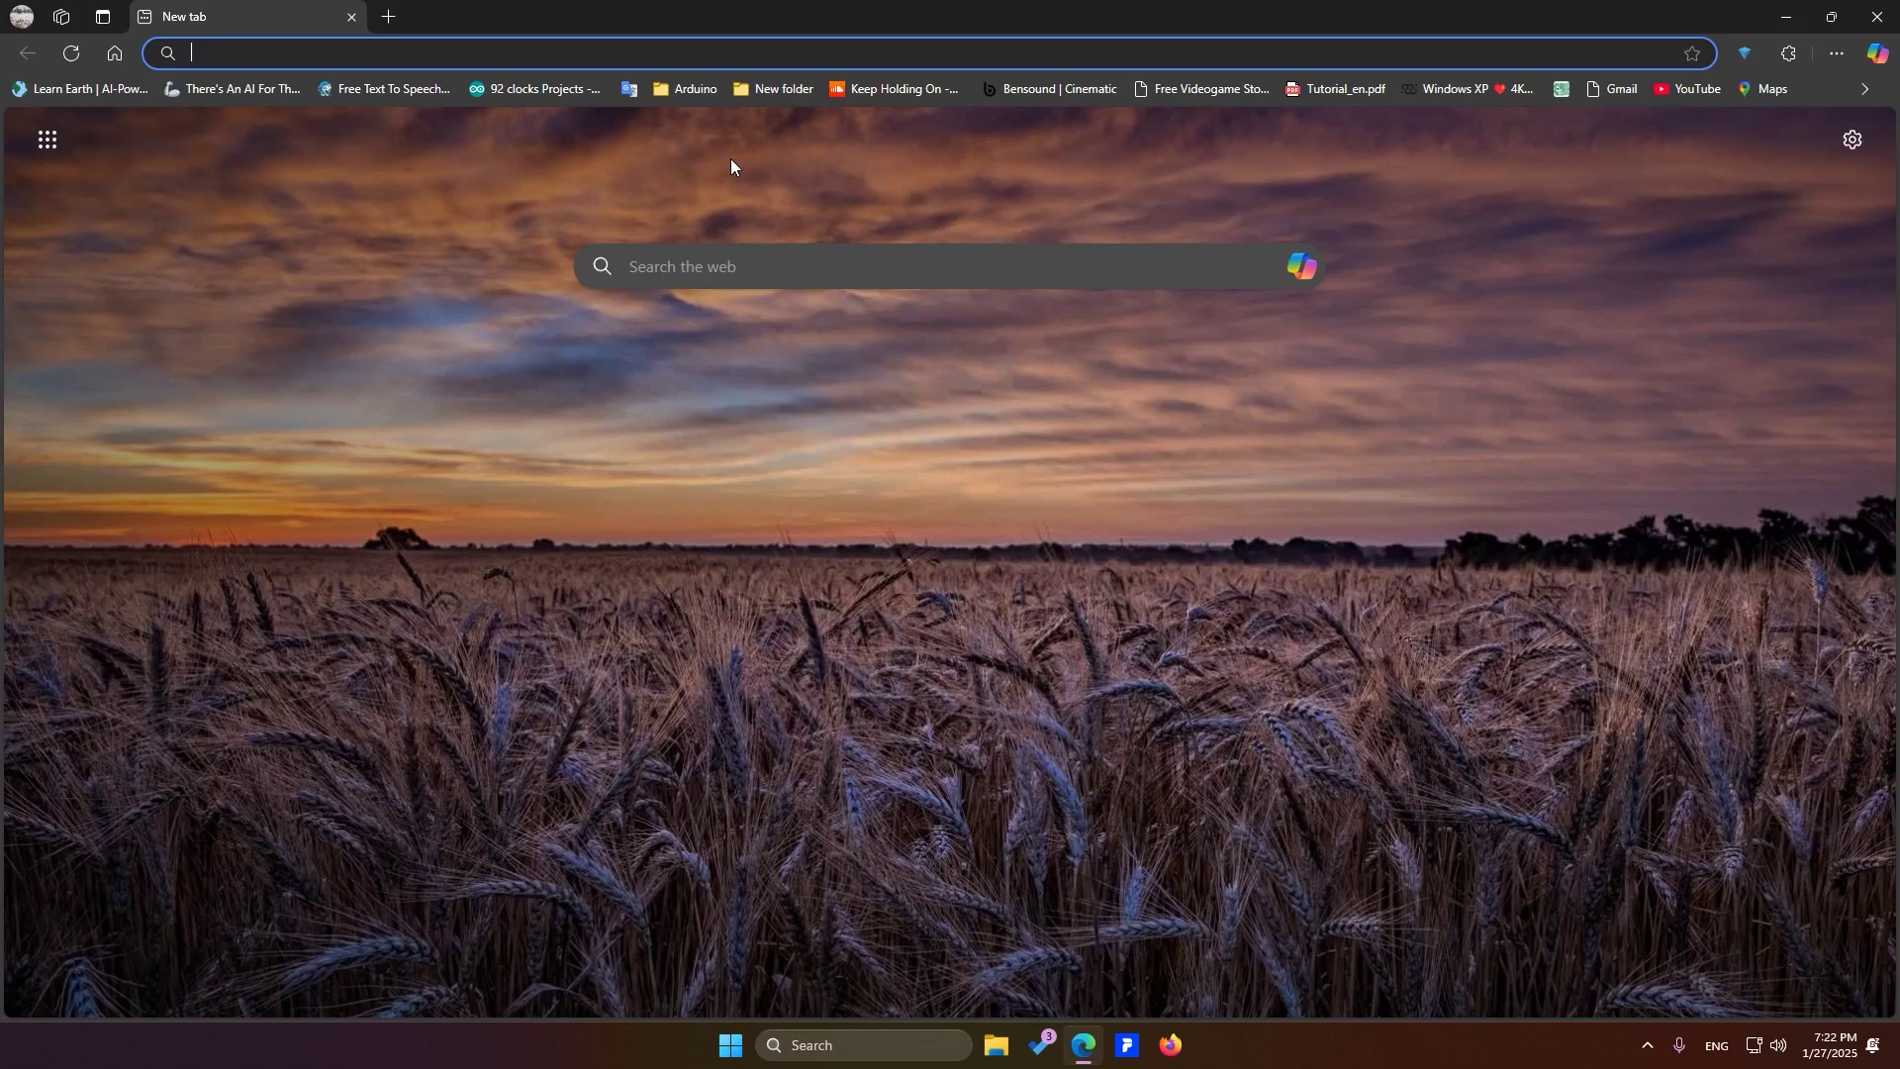
key(alt+shift)
text(ق)
key(BackSpace)
key(alt+shift)
text(rvc project)
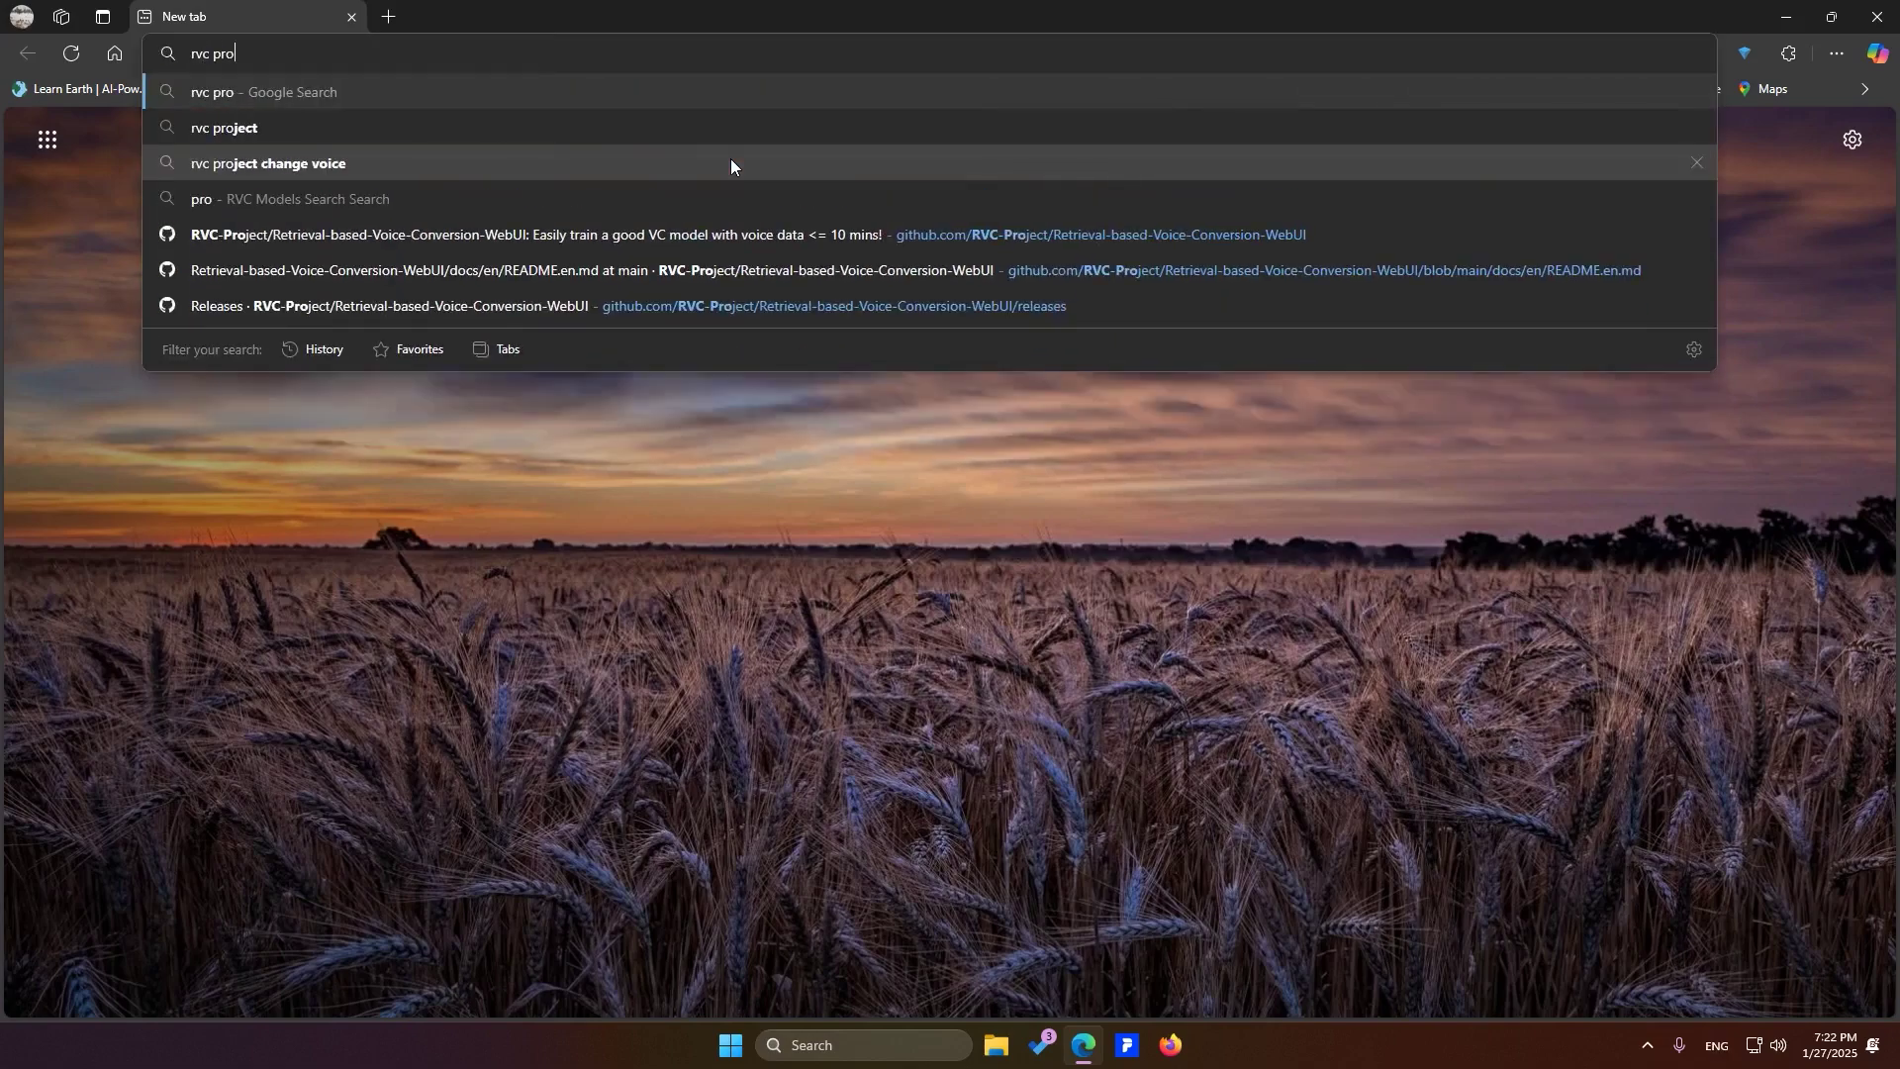
key(Return)
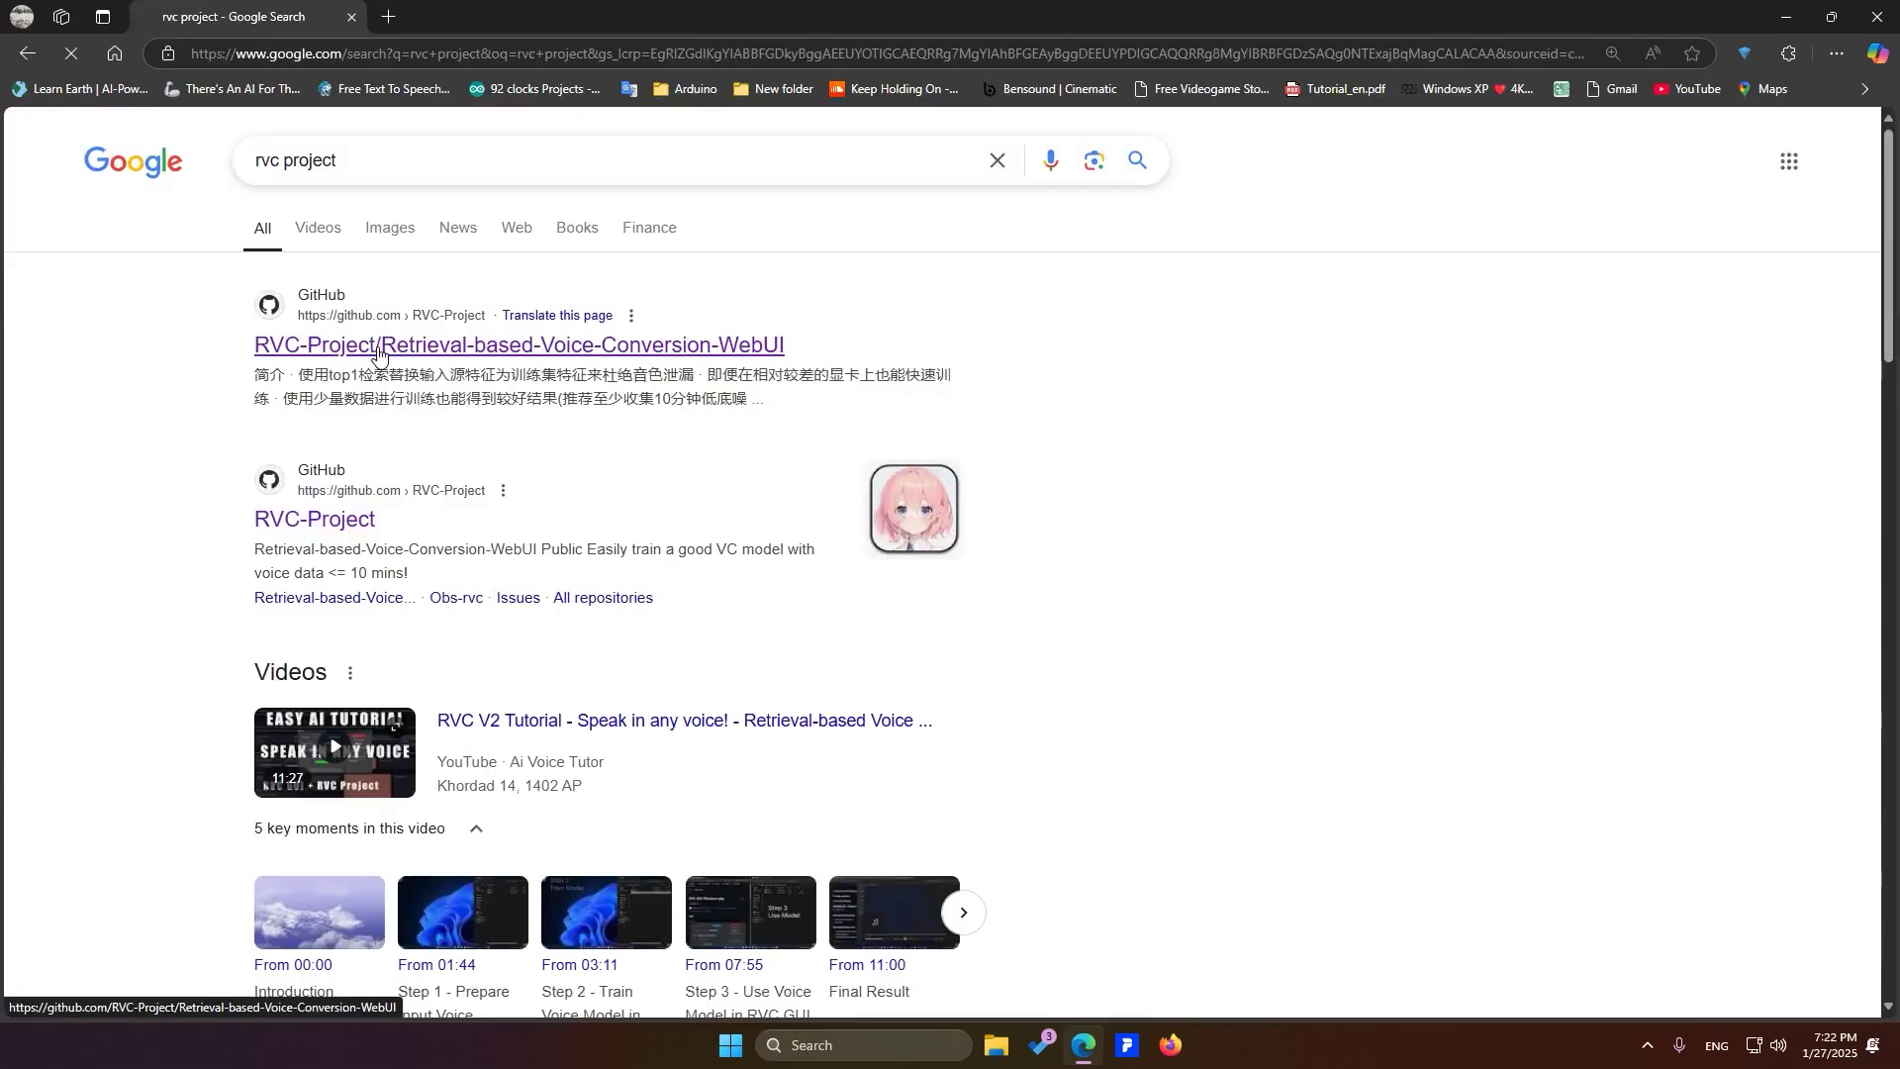
click(377, 347)
scroll(1222, 673, down, 3)
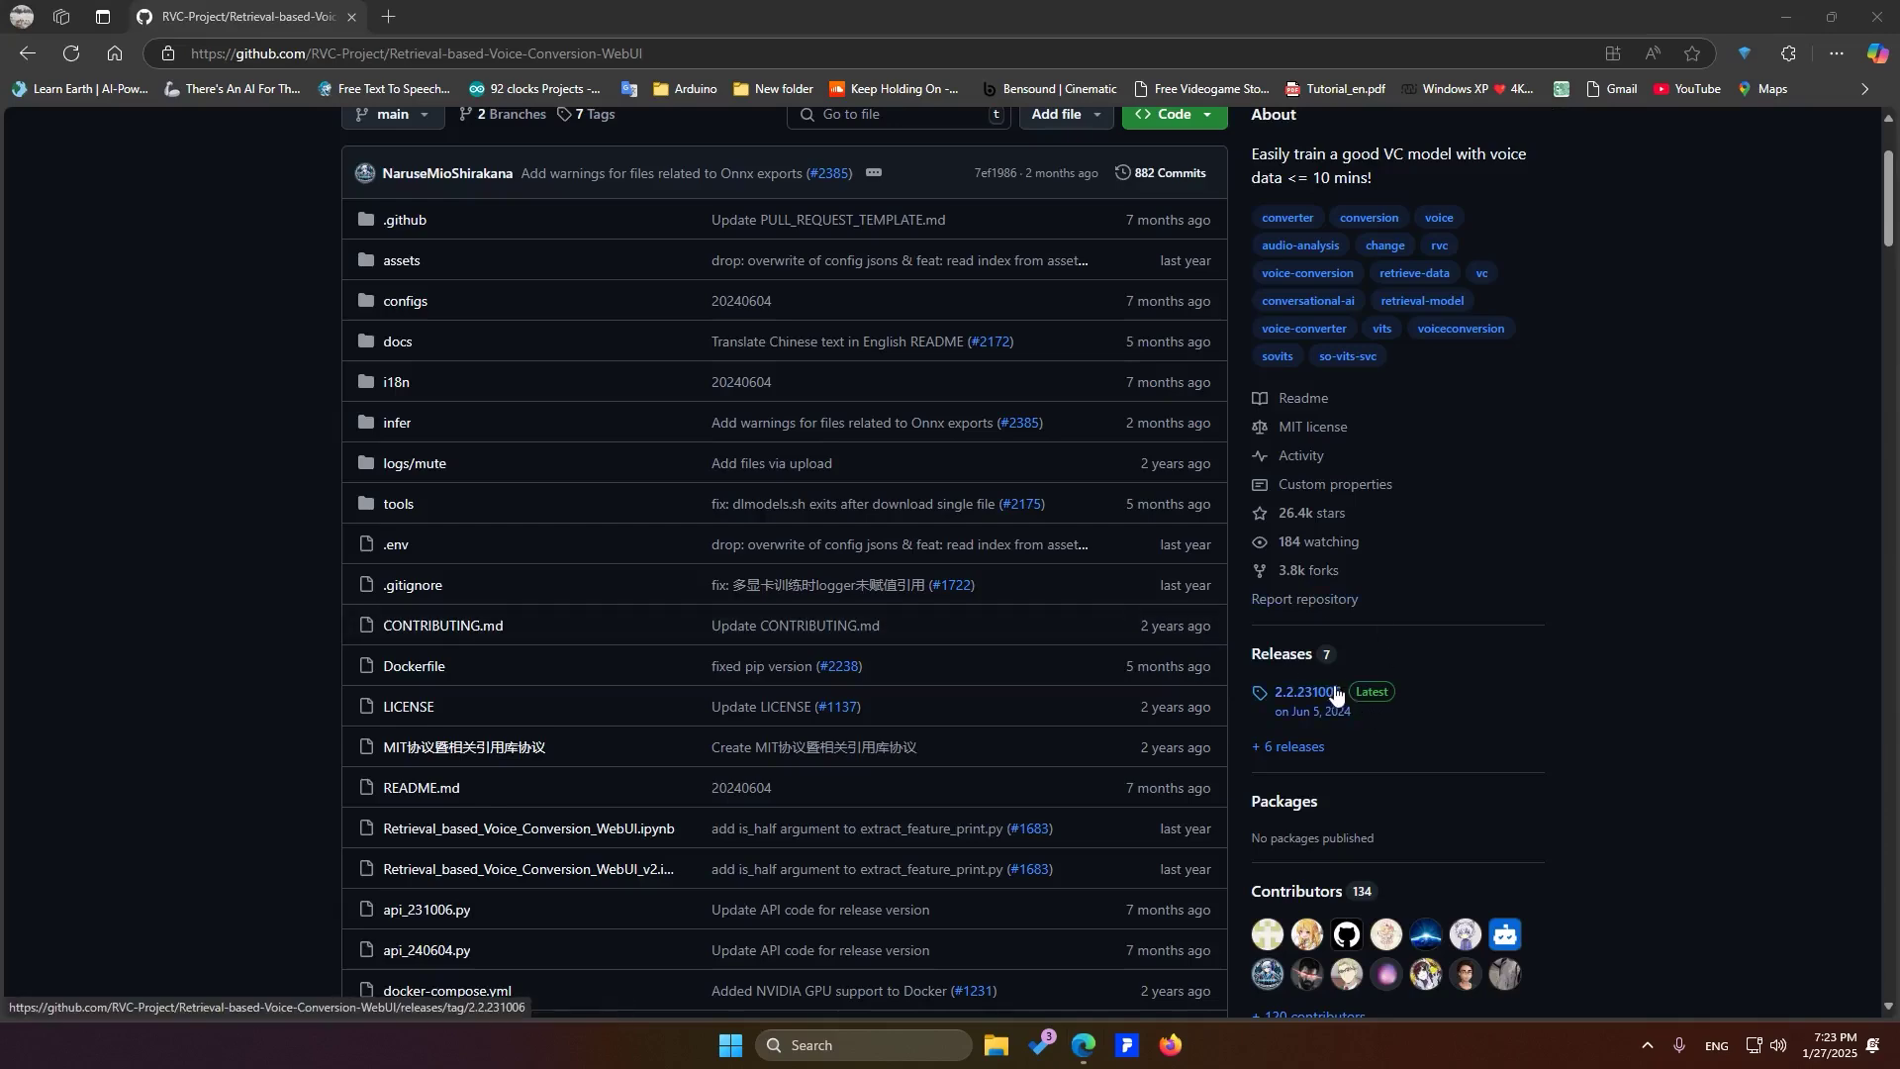
click(1305, 692)
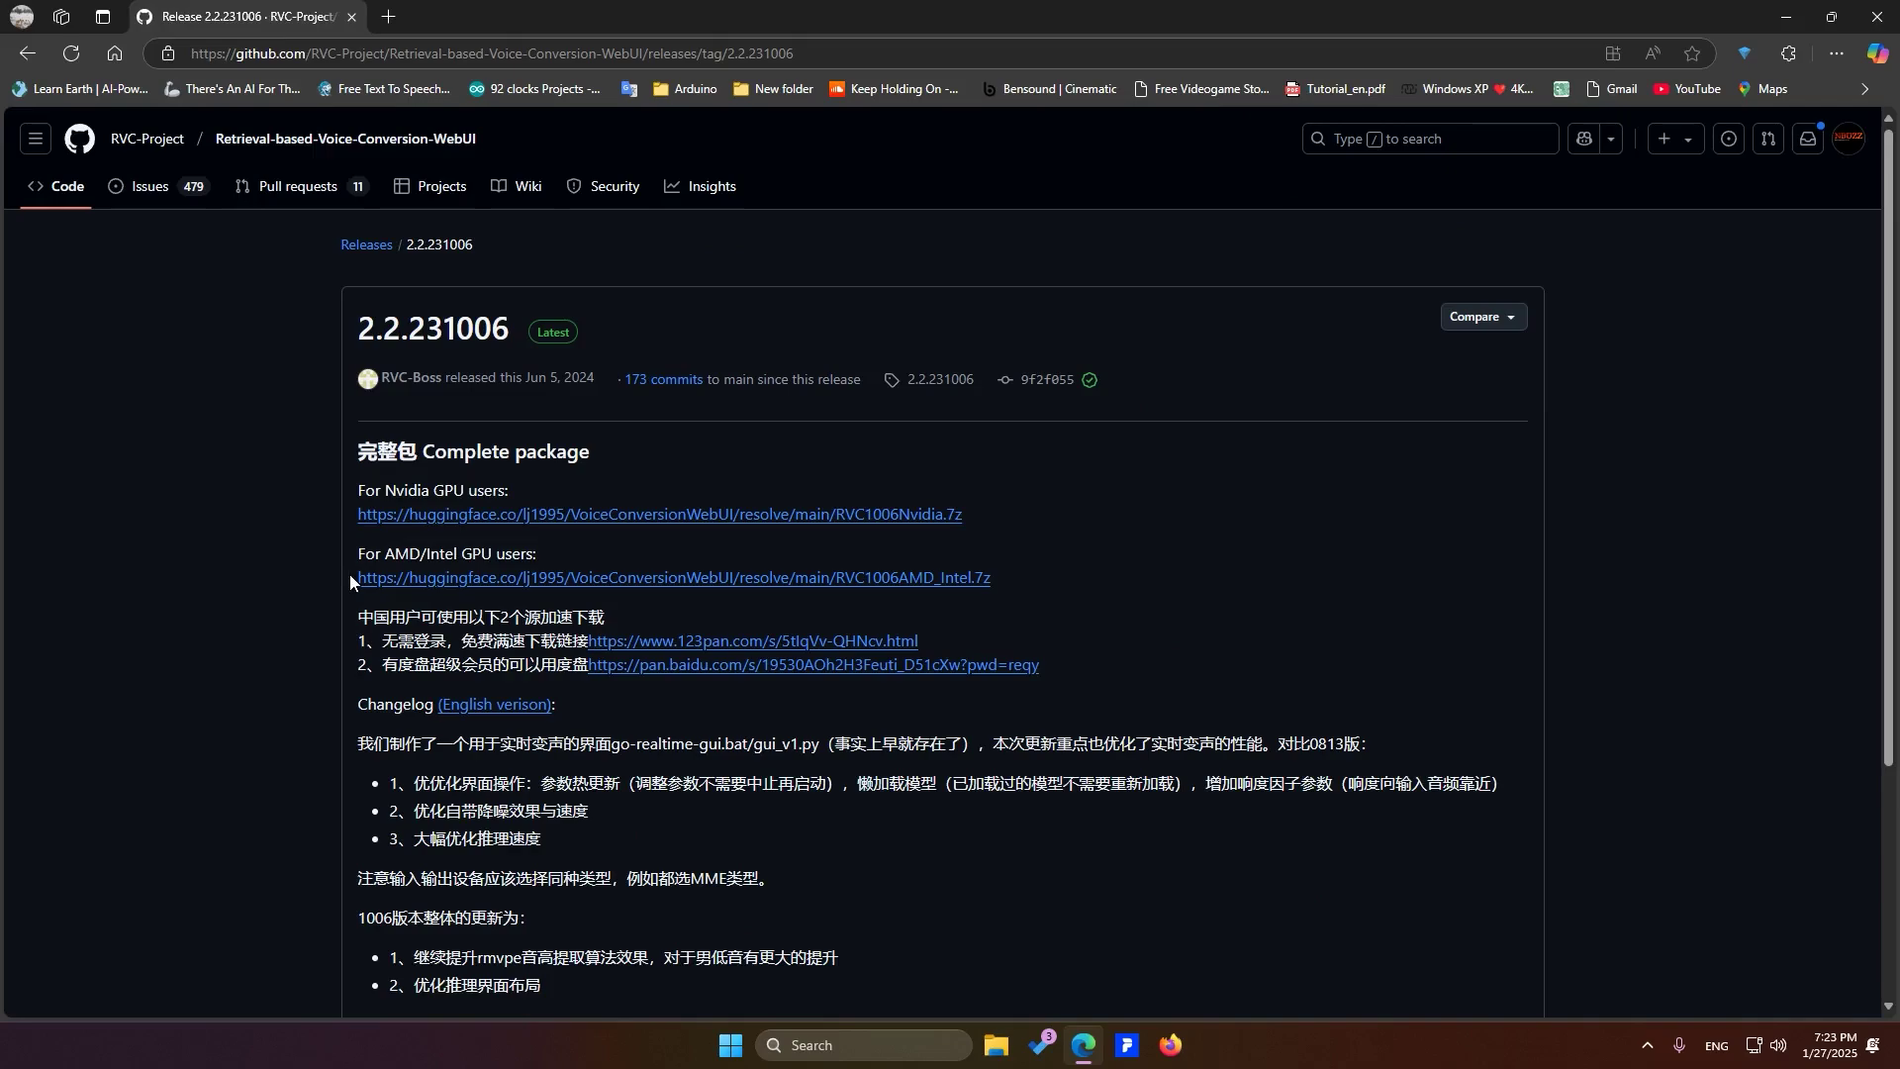
Open the ai > RVC1006Nvidia folder on drive F in File Explorer
key(alt+Tab)
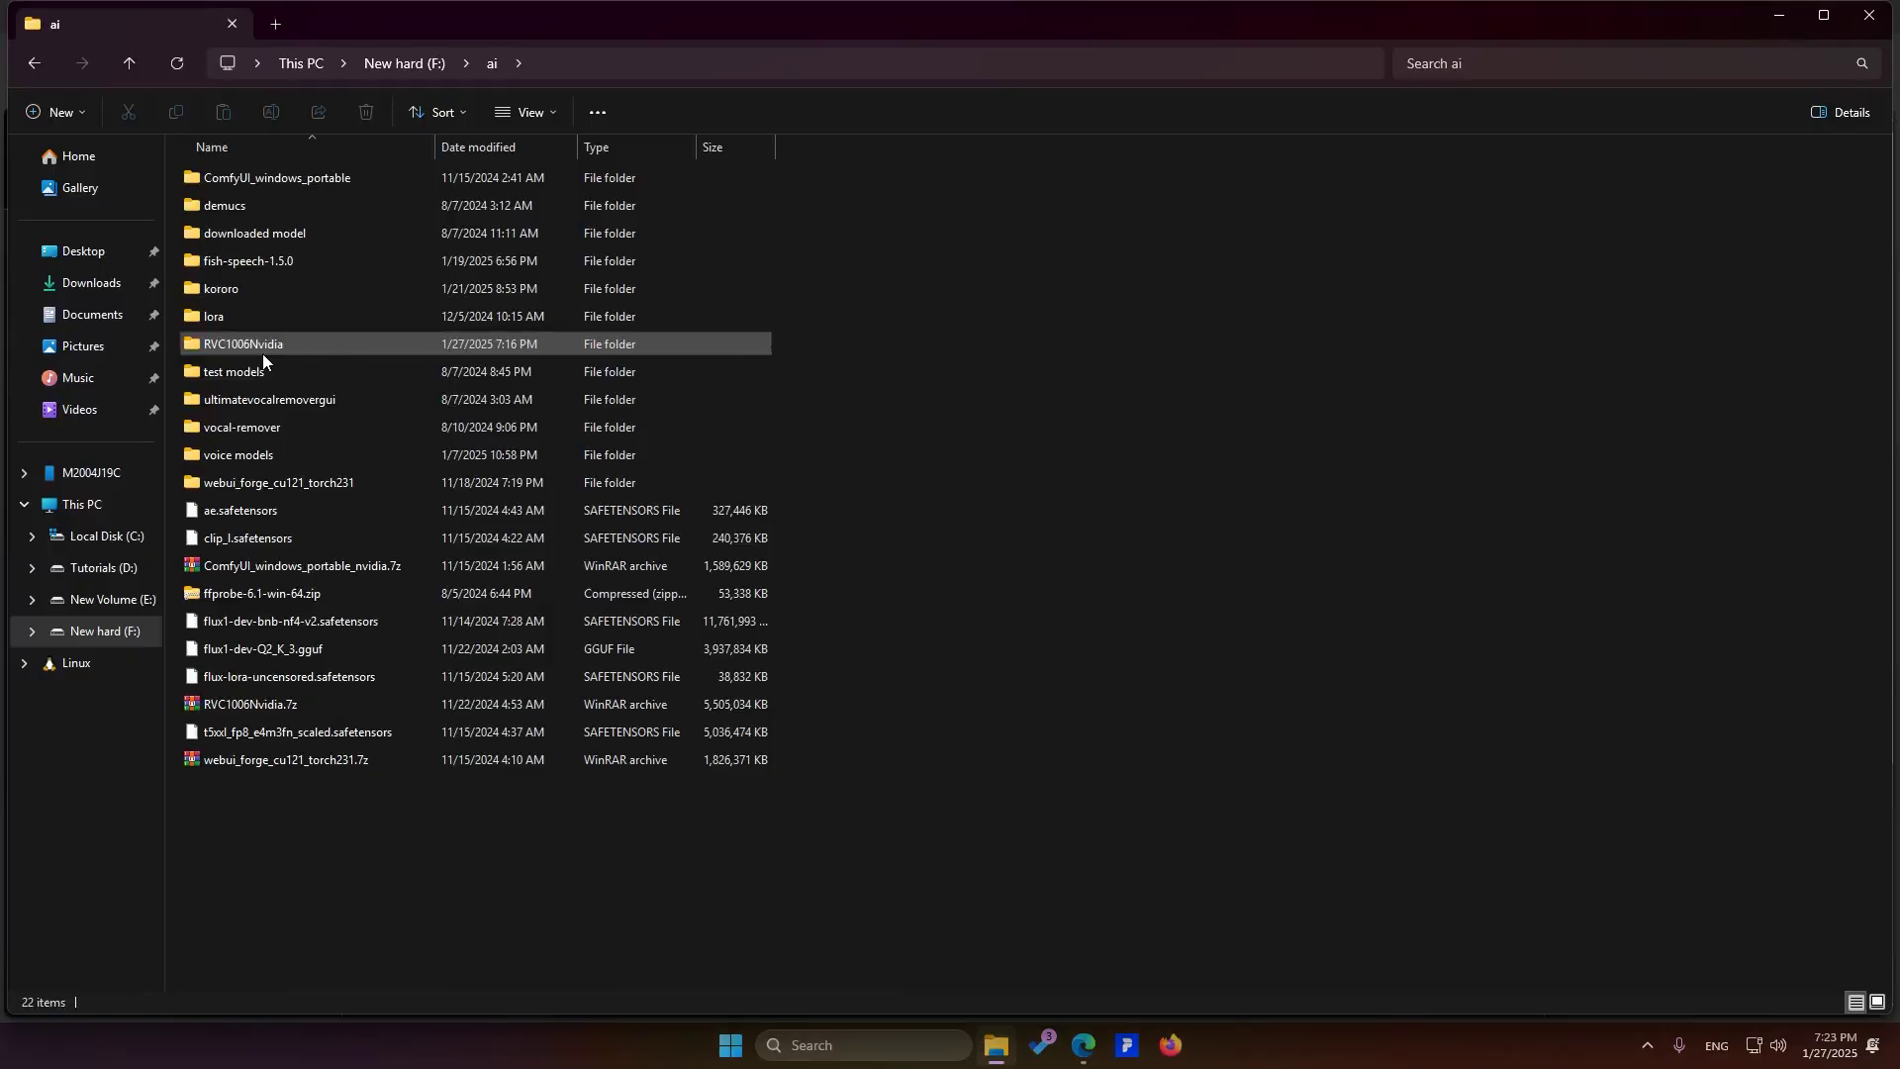
double_click(263, 354)
double_click(263, 353)
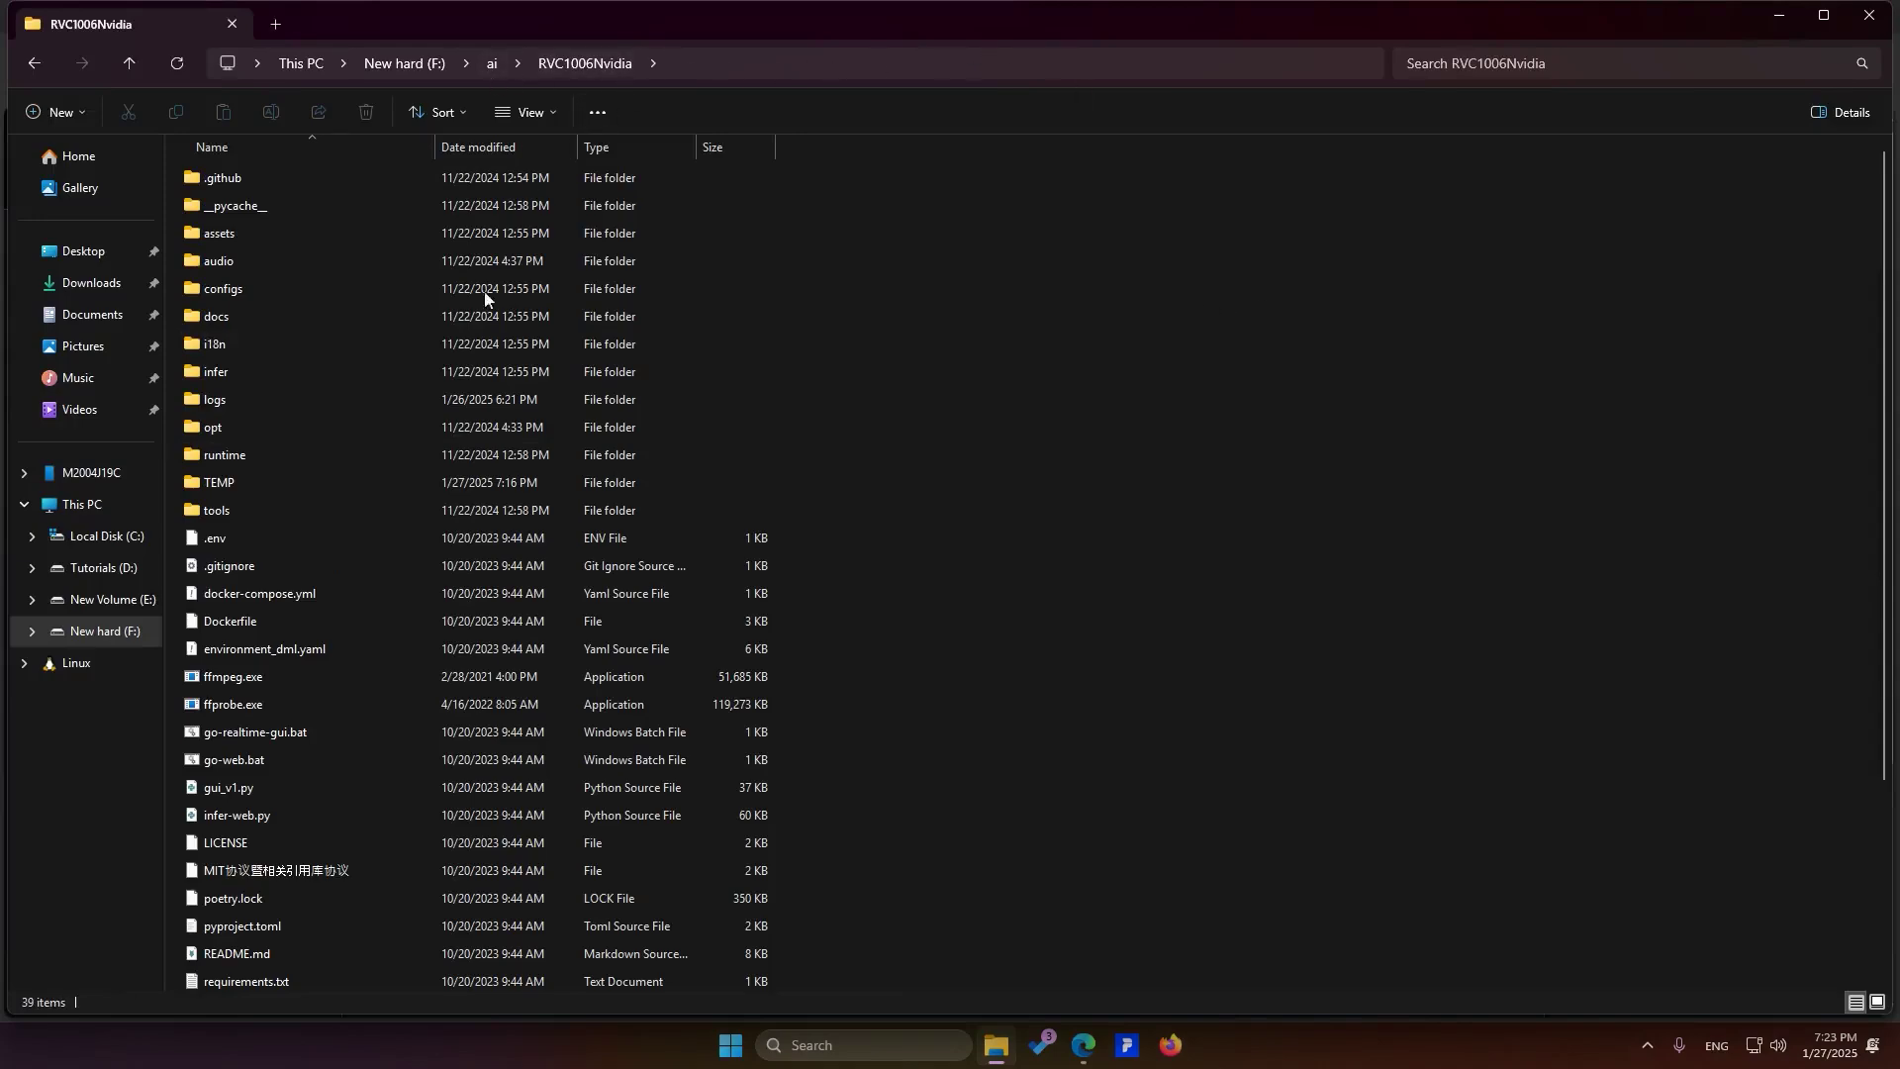
scroll(317, 752, down, 3)
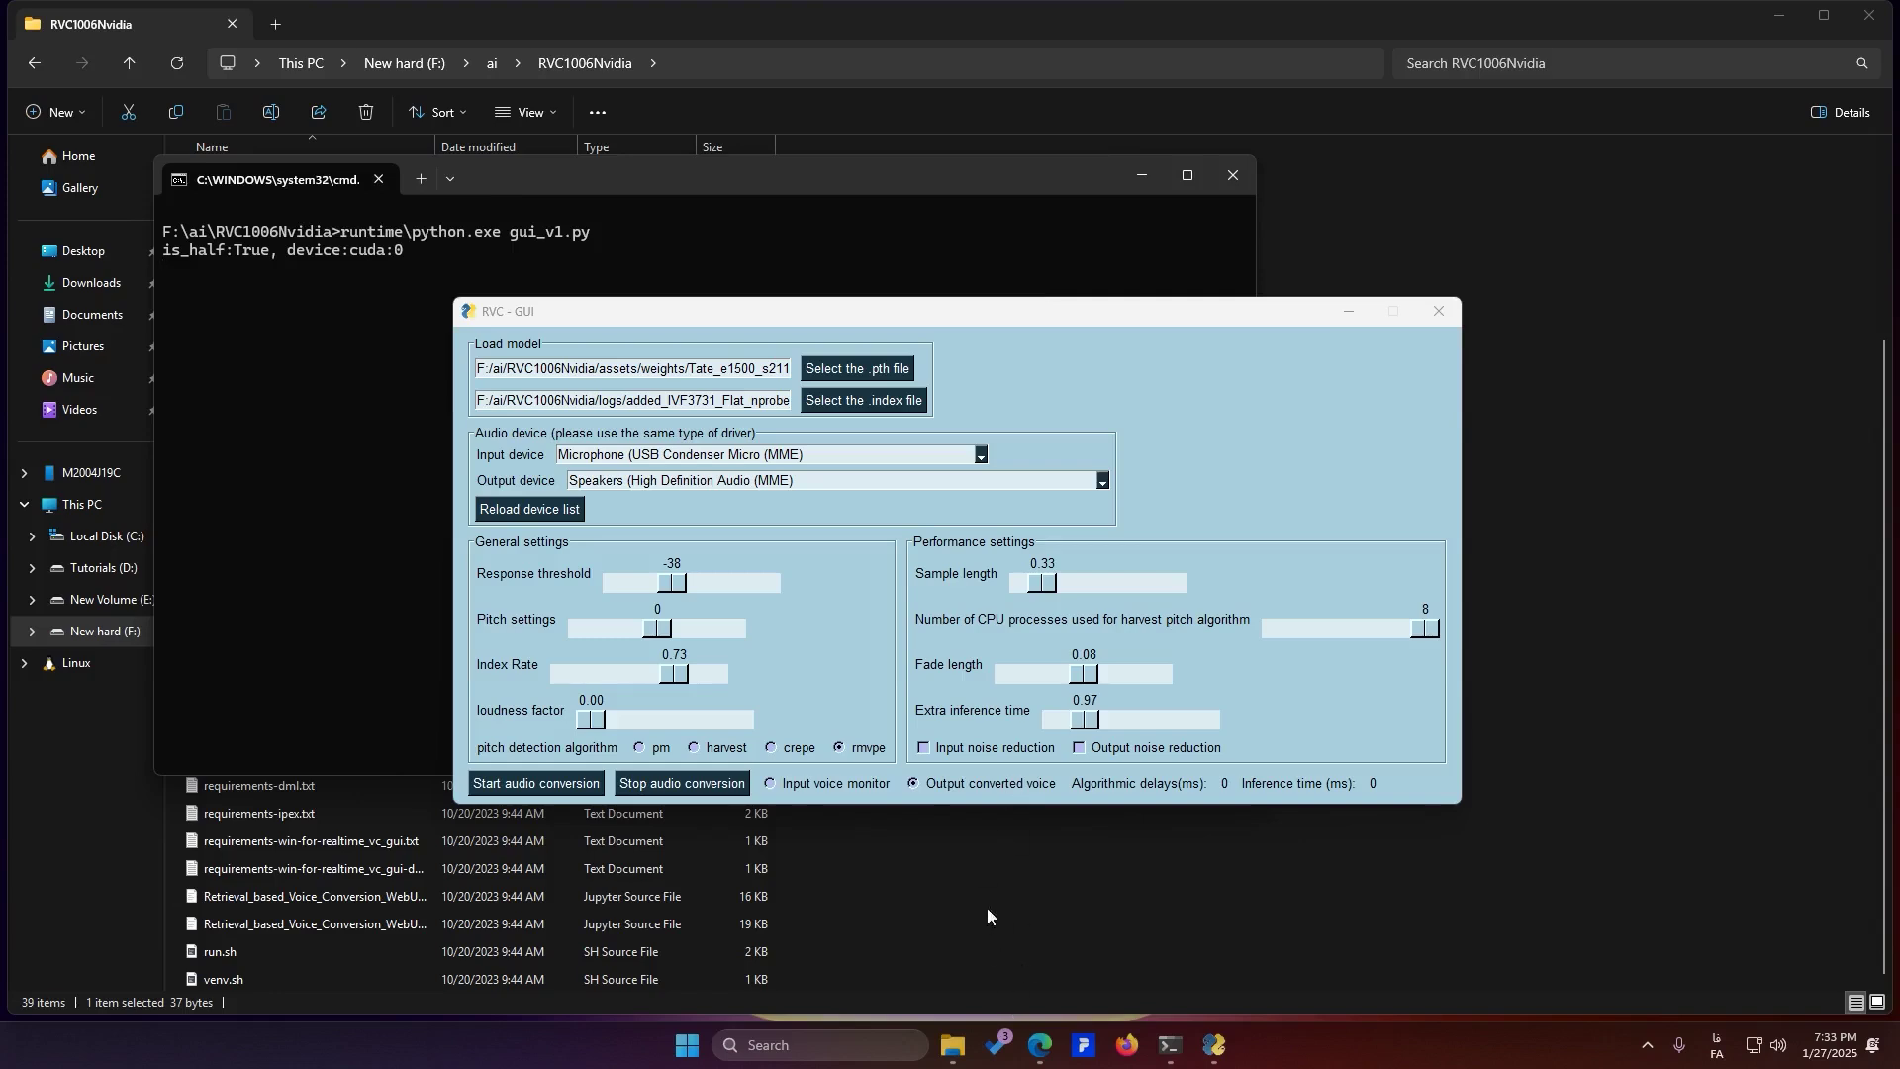
Type 'tate' into the voice-models.com search to list the Andrew Tate voice models
click(1039, 1048)
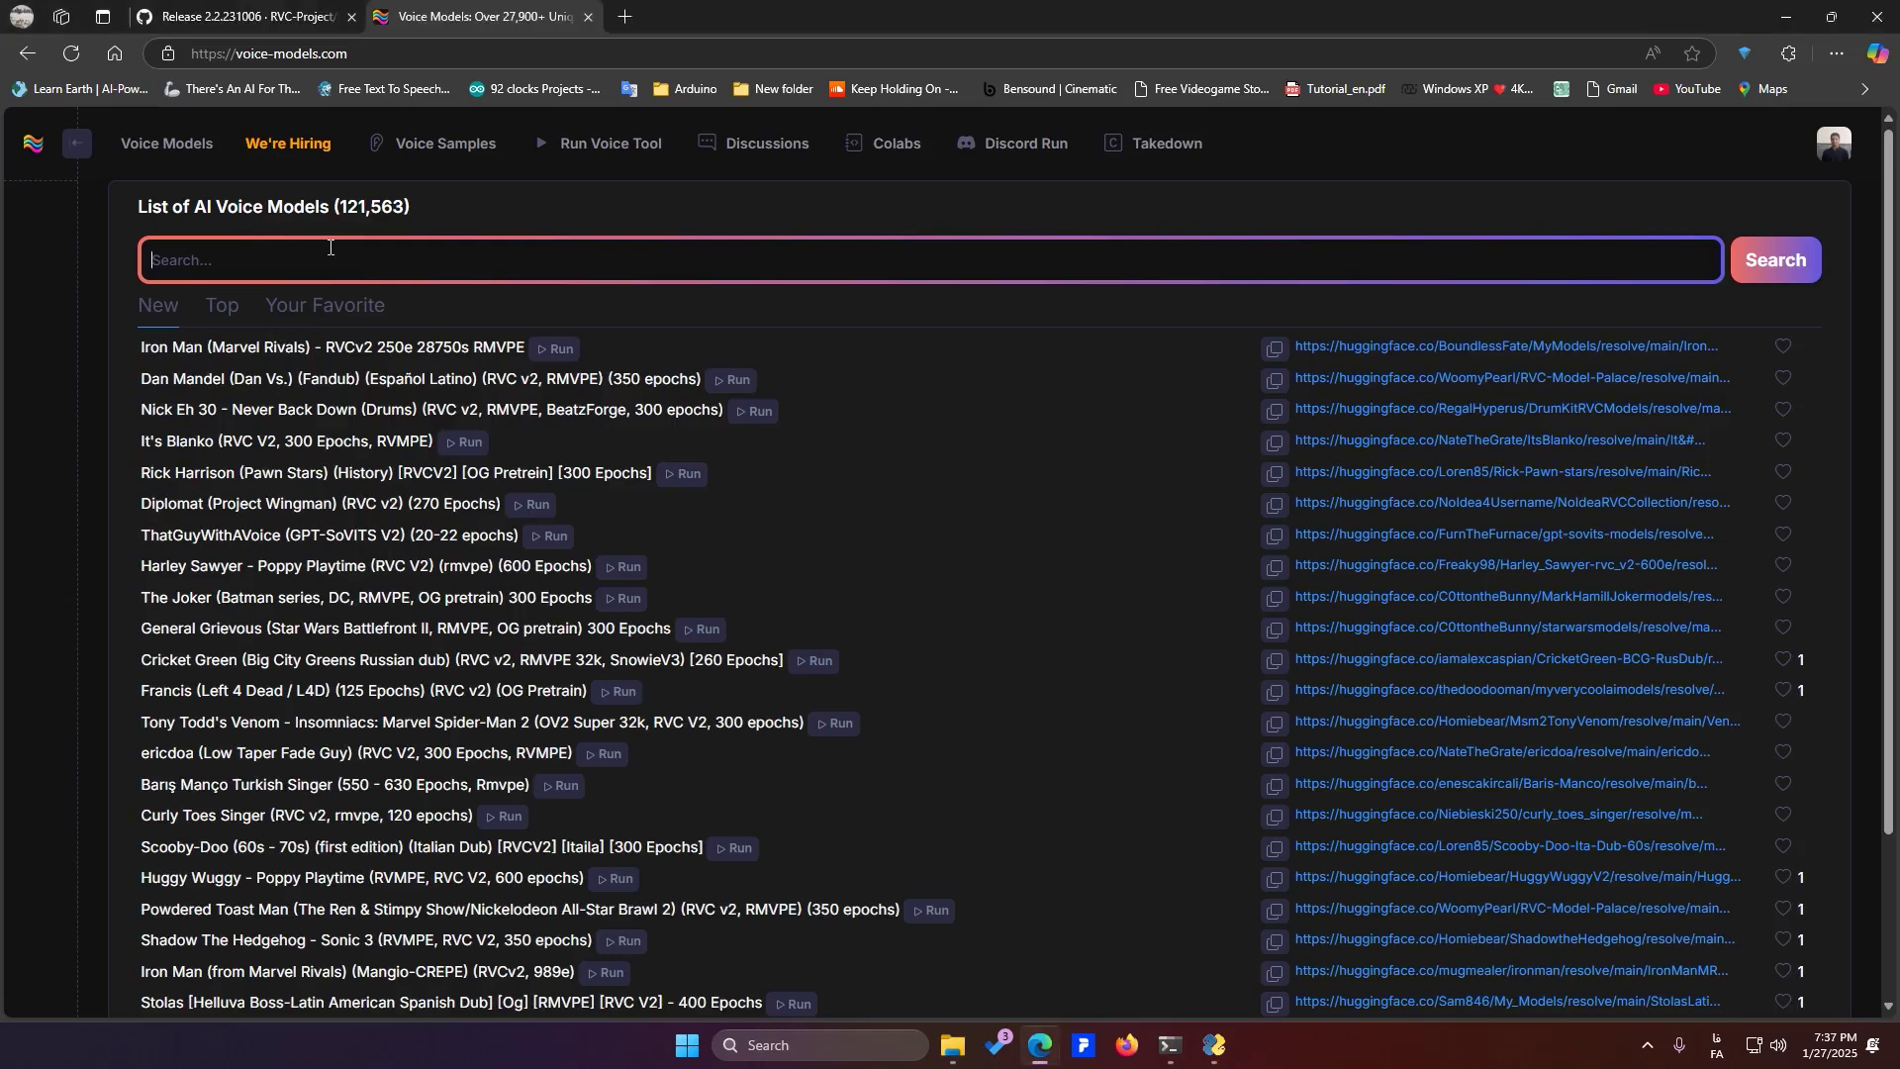
key(alt+shift)
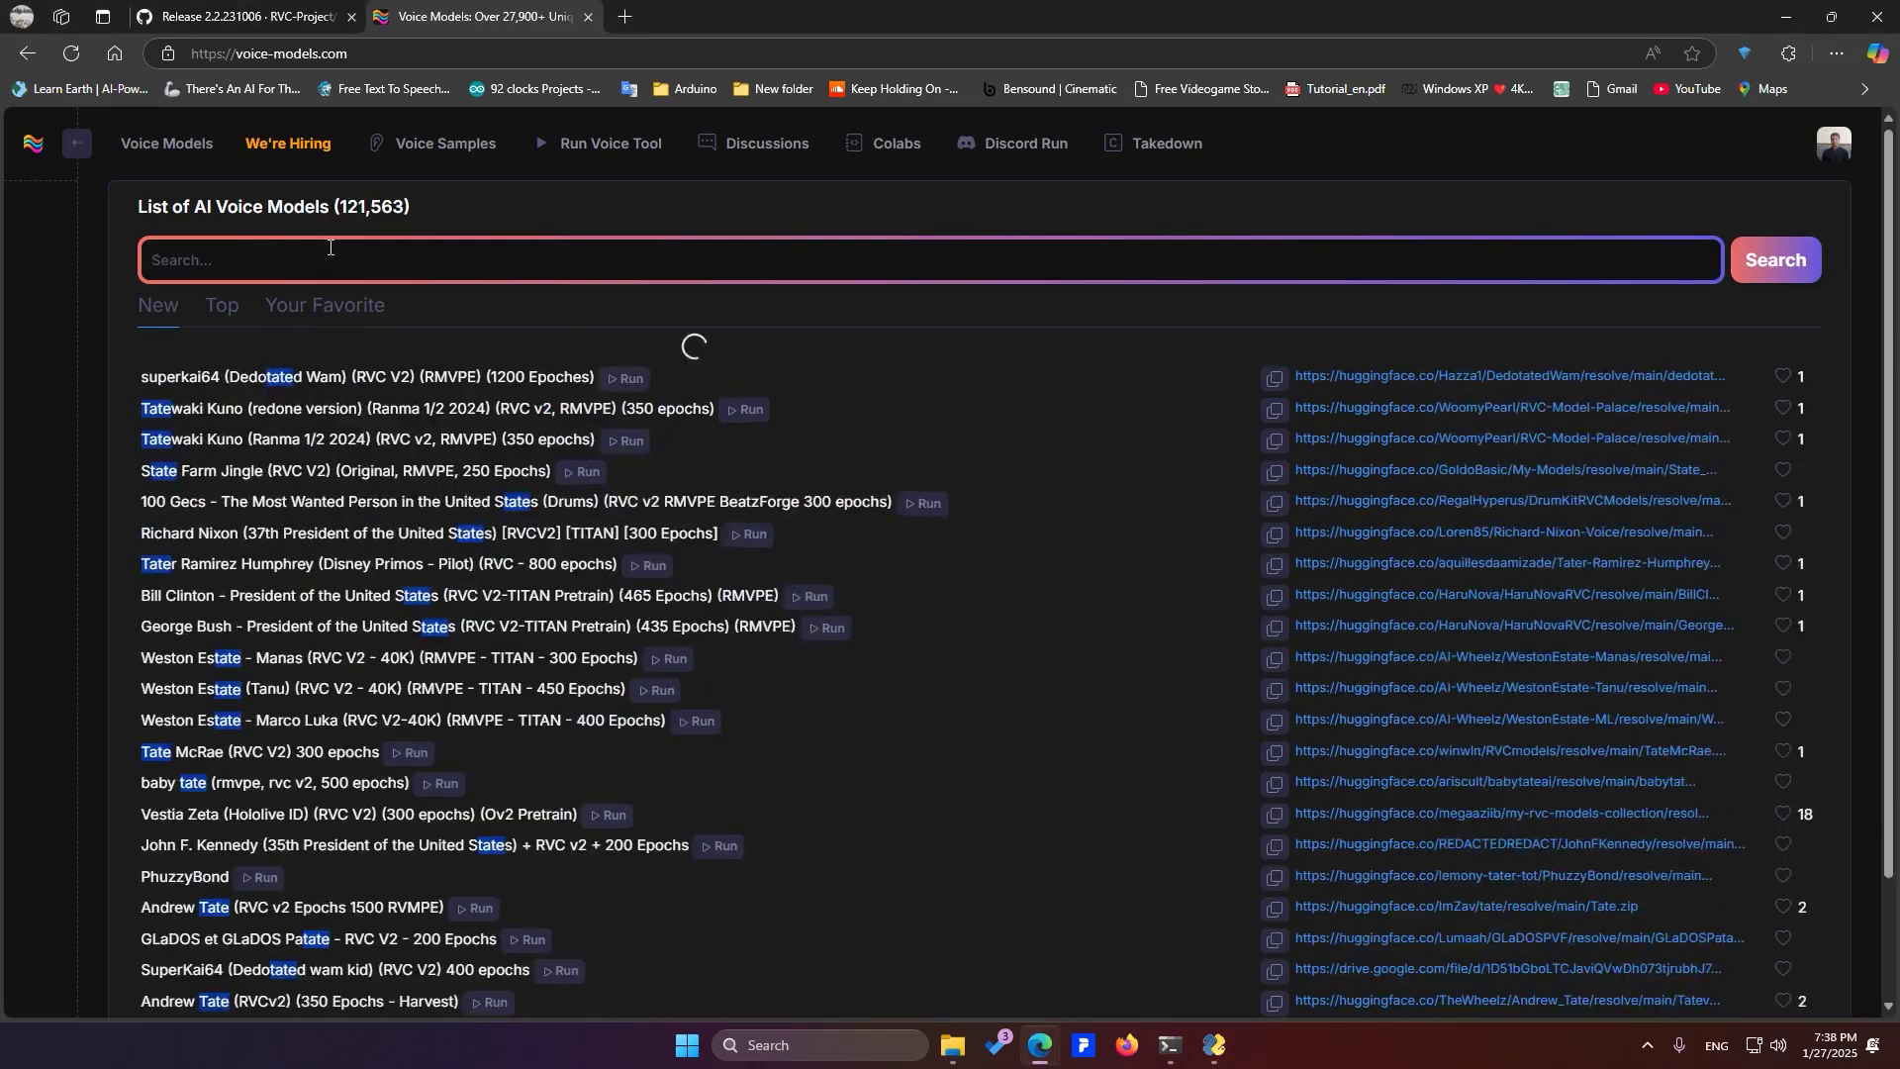
text(tate)
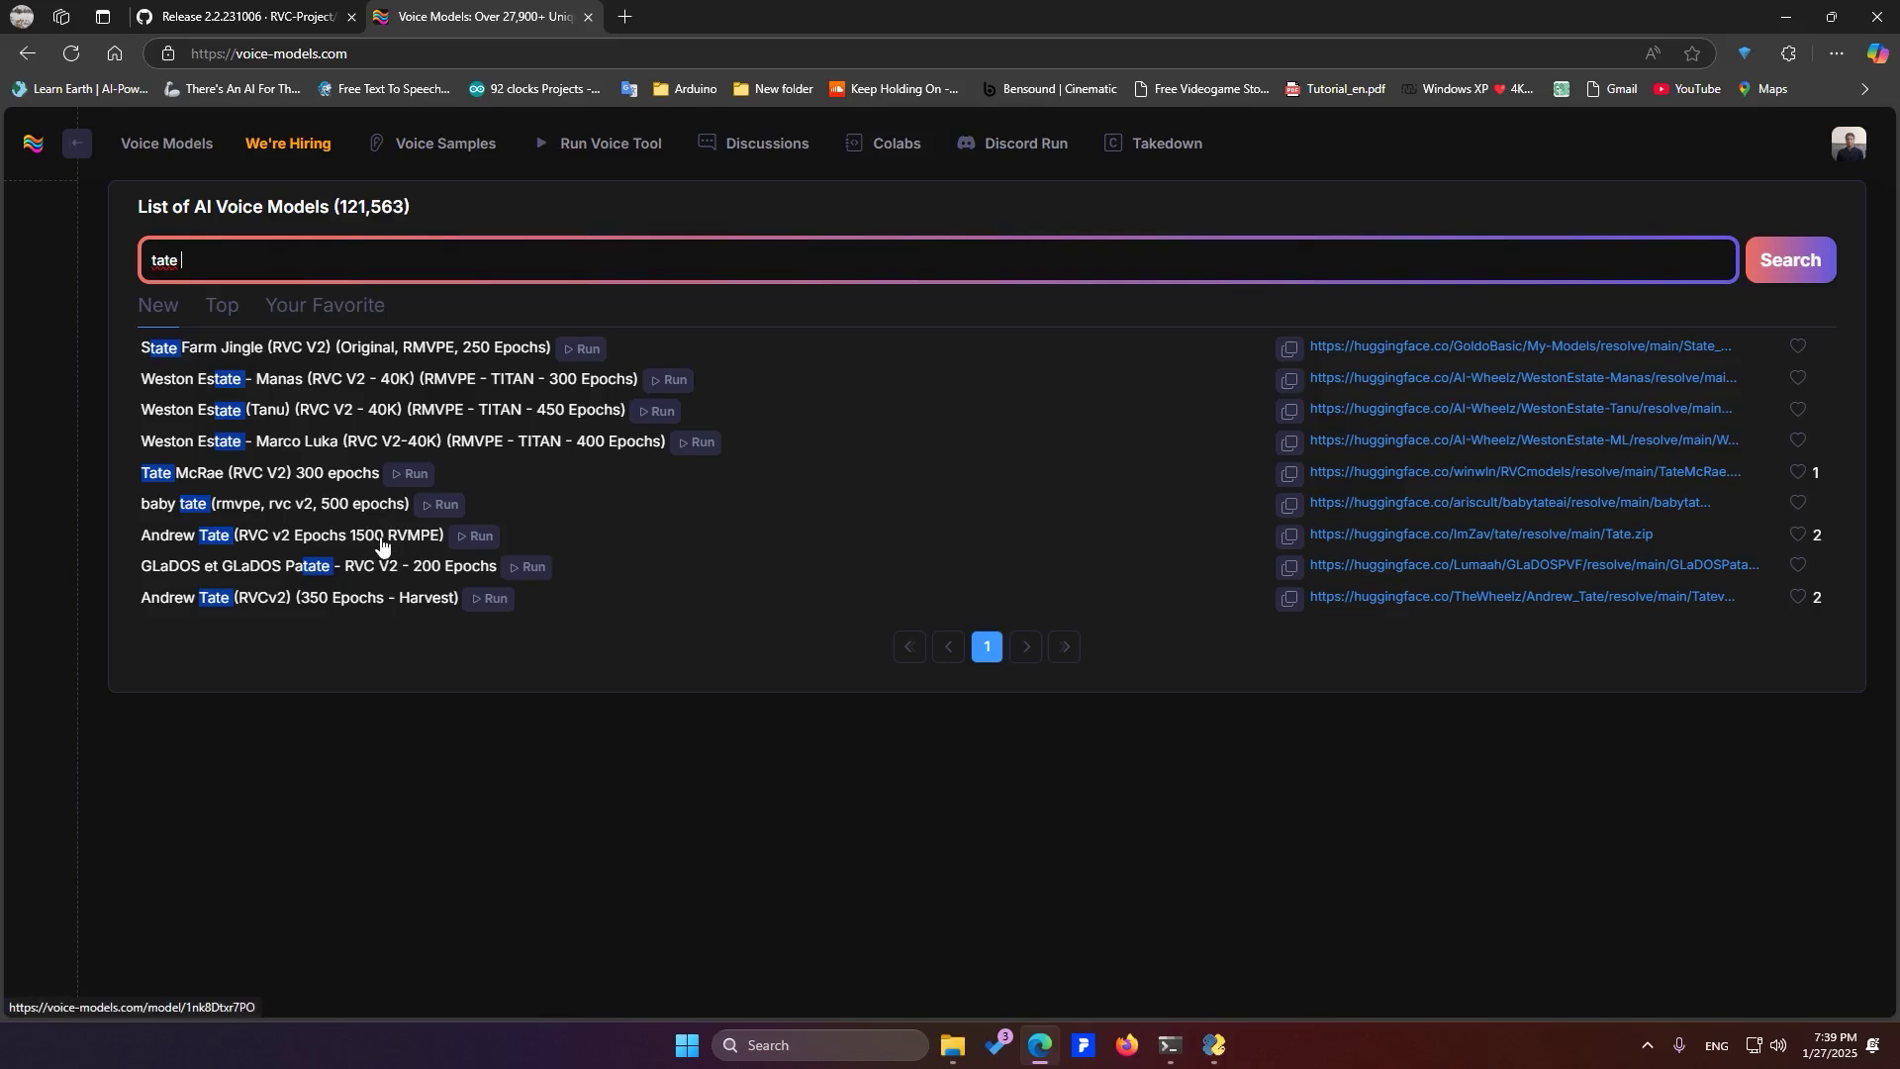
Look inside assets > weights in RVC1006Nvidia, then open the logs folder with the .index files
key(alt+Tab)
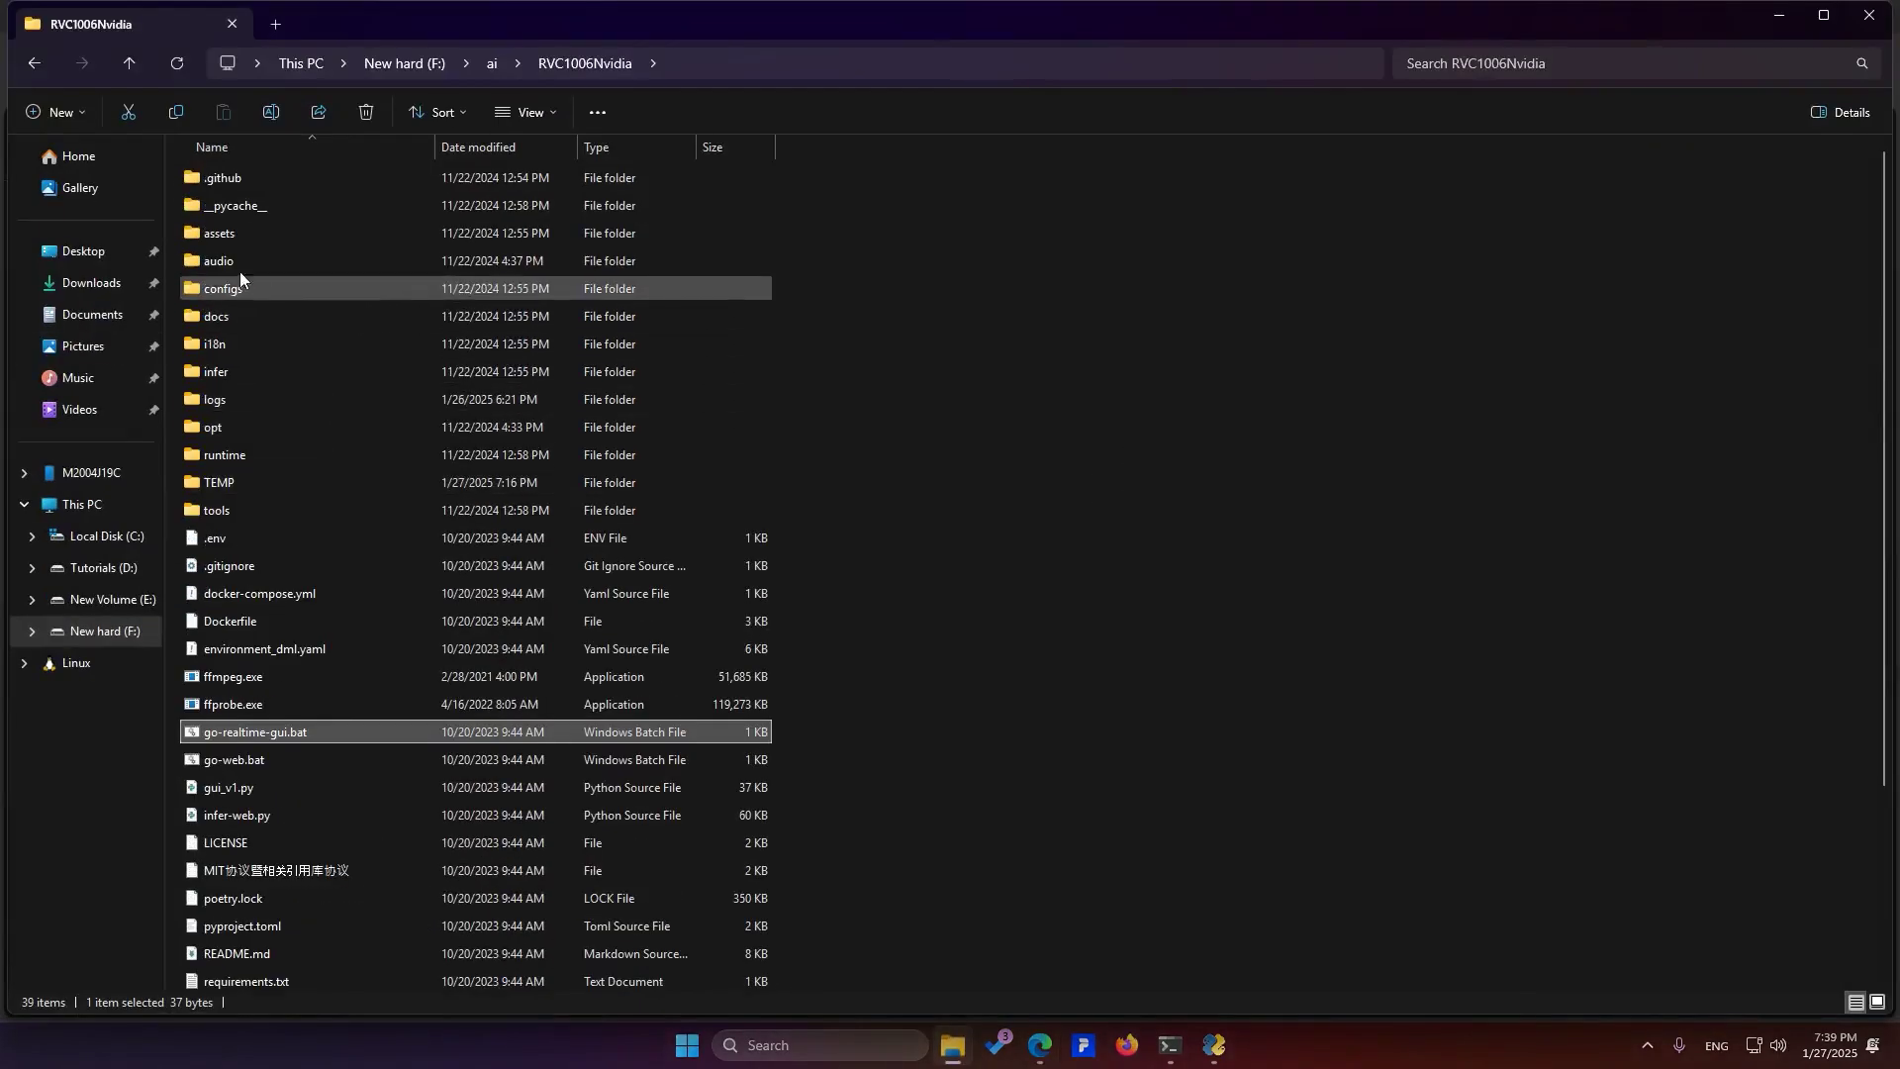
click(252, 238)
double_click(251, 235)
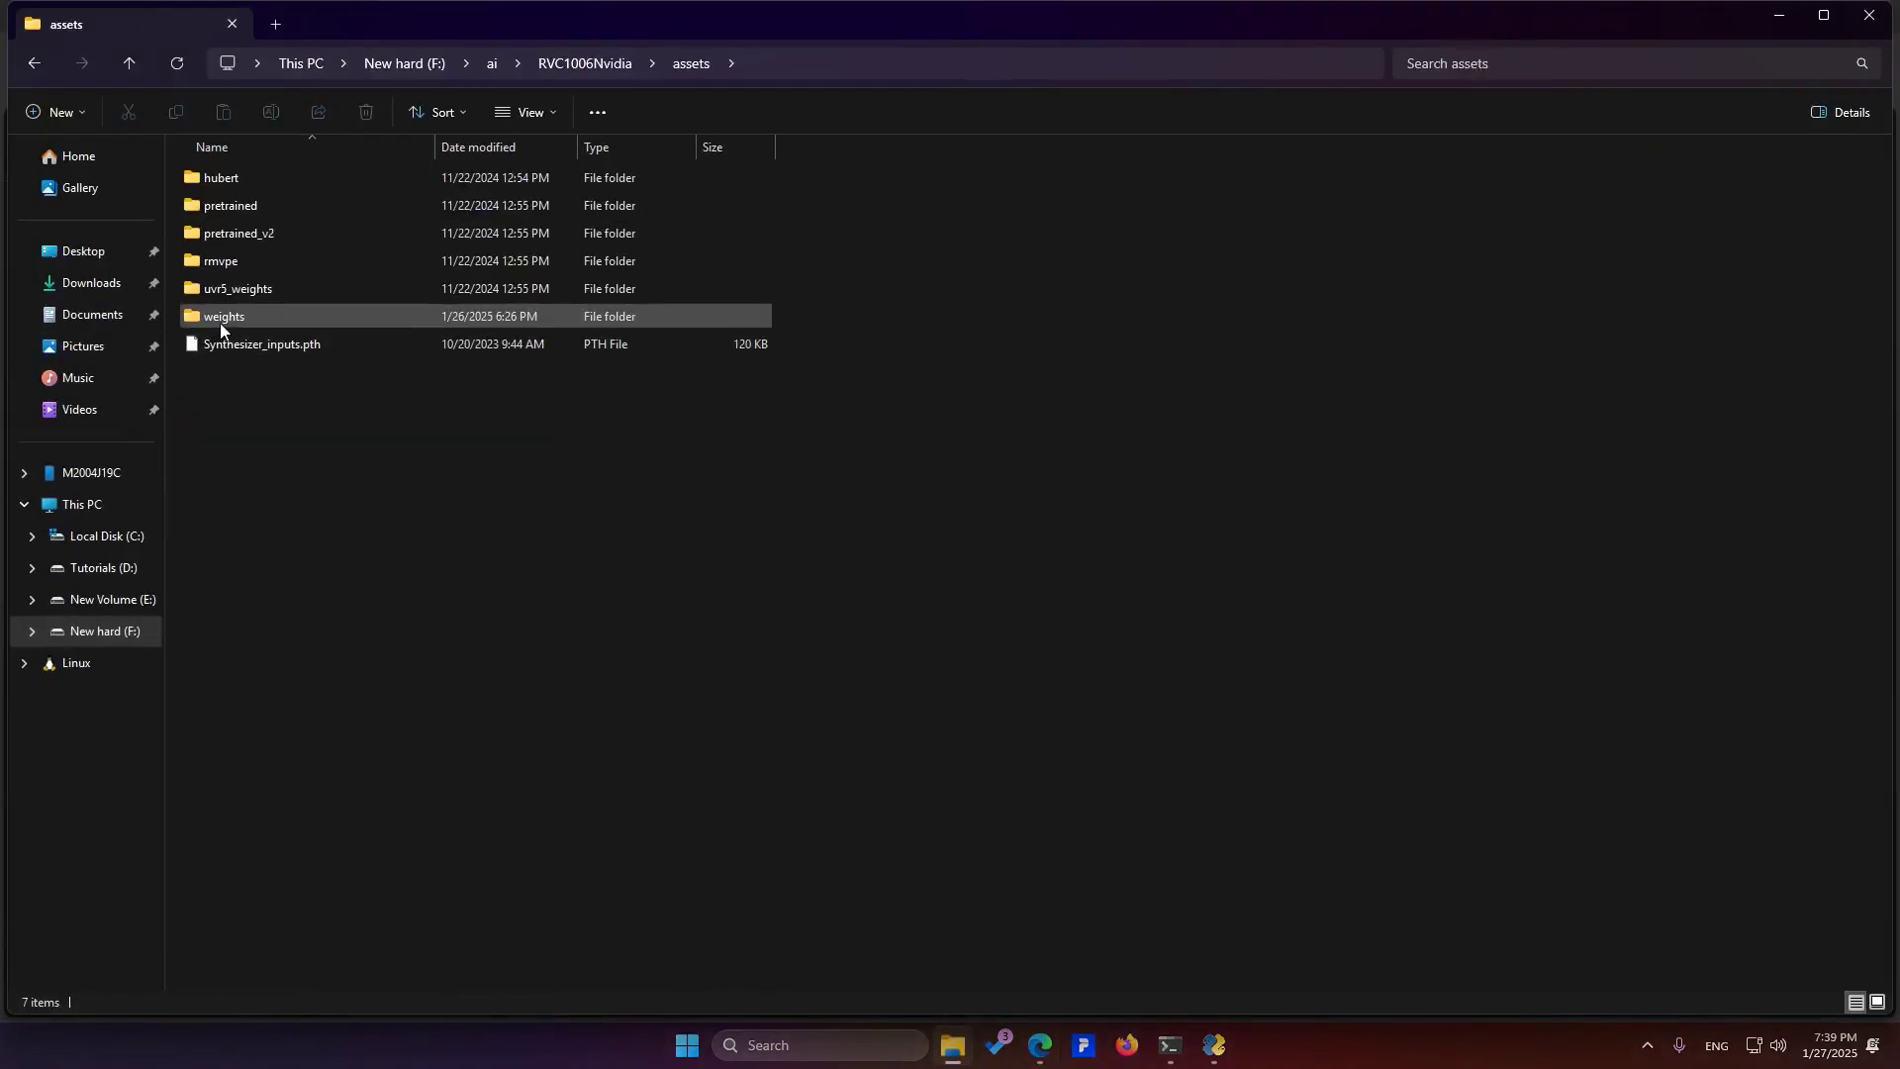
mouse_move(242, 323)
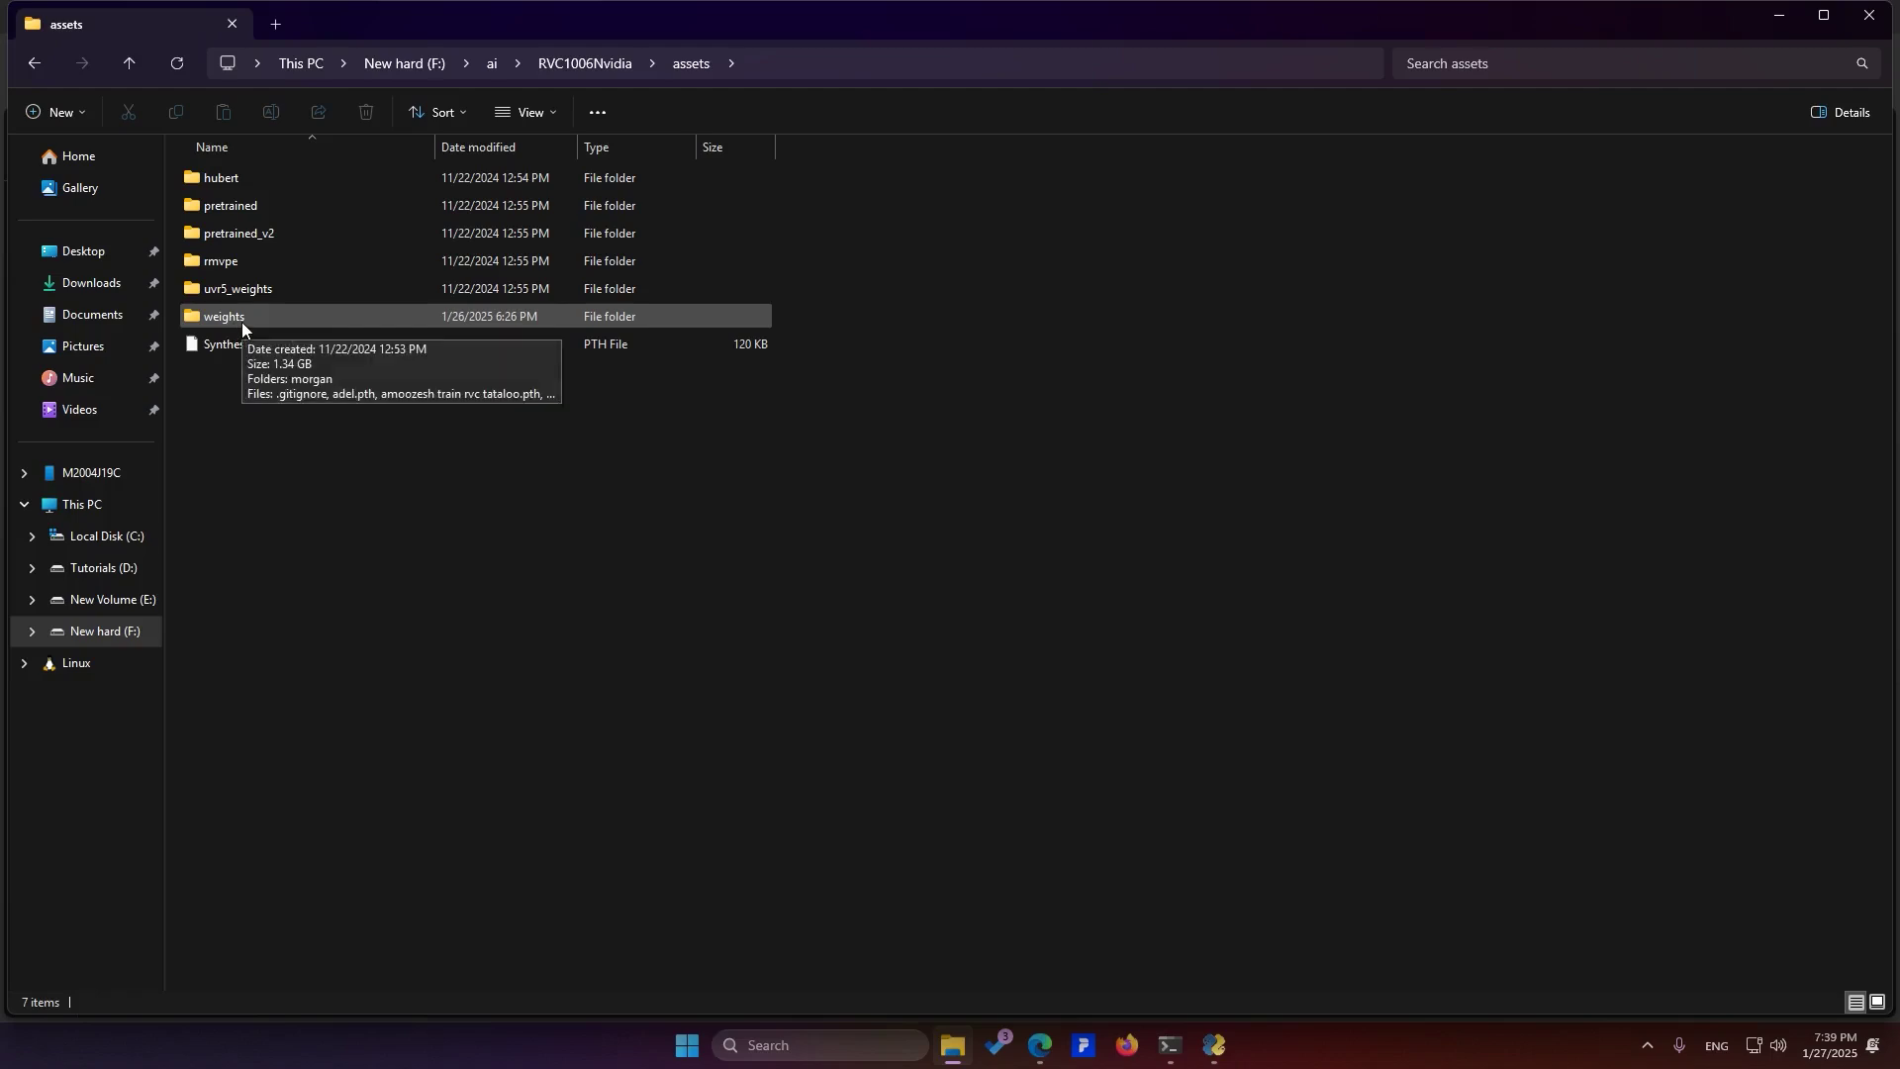
double_click(242, 318)
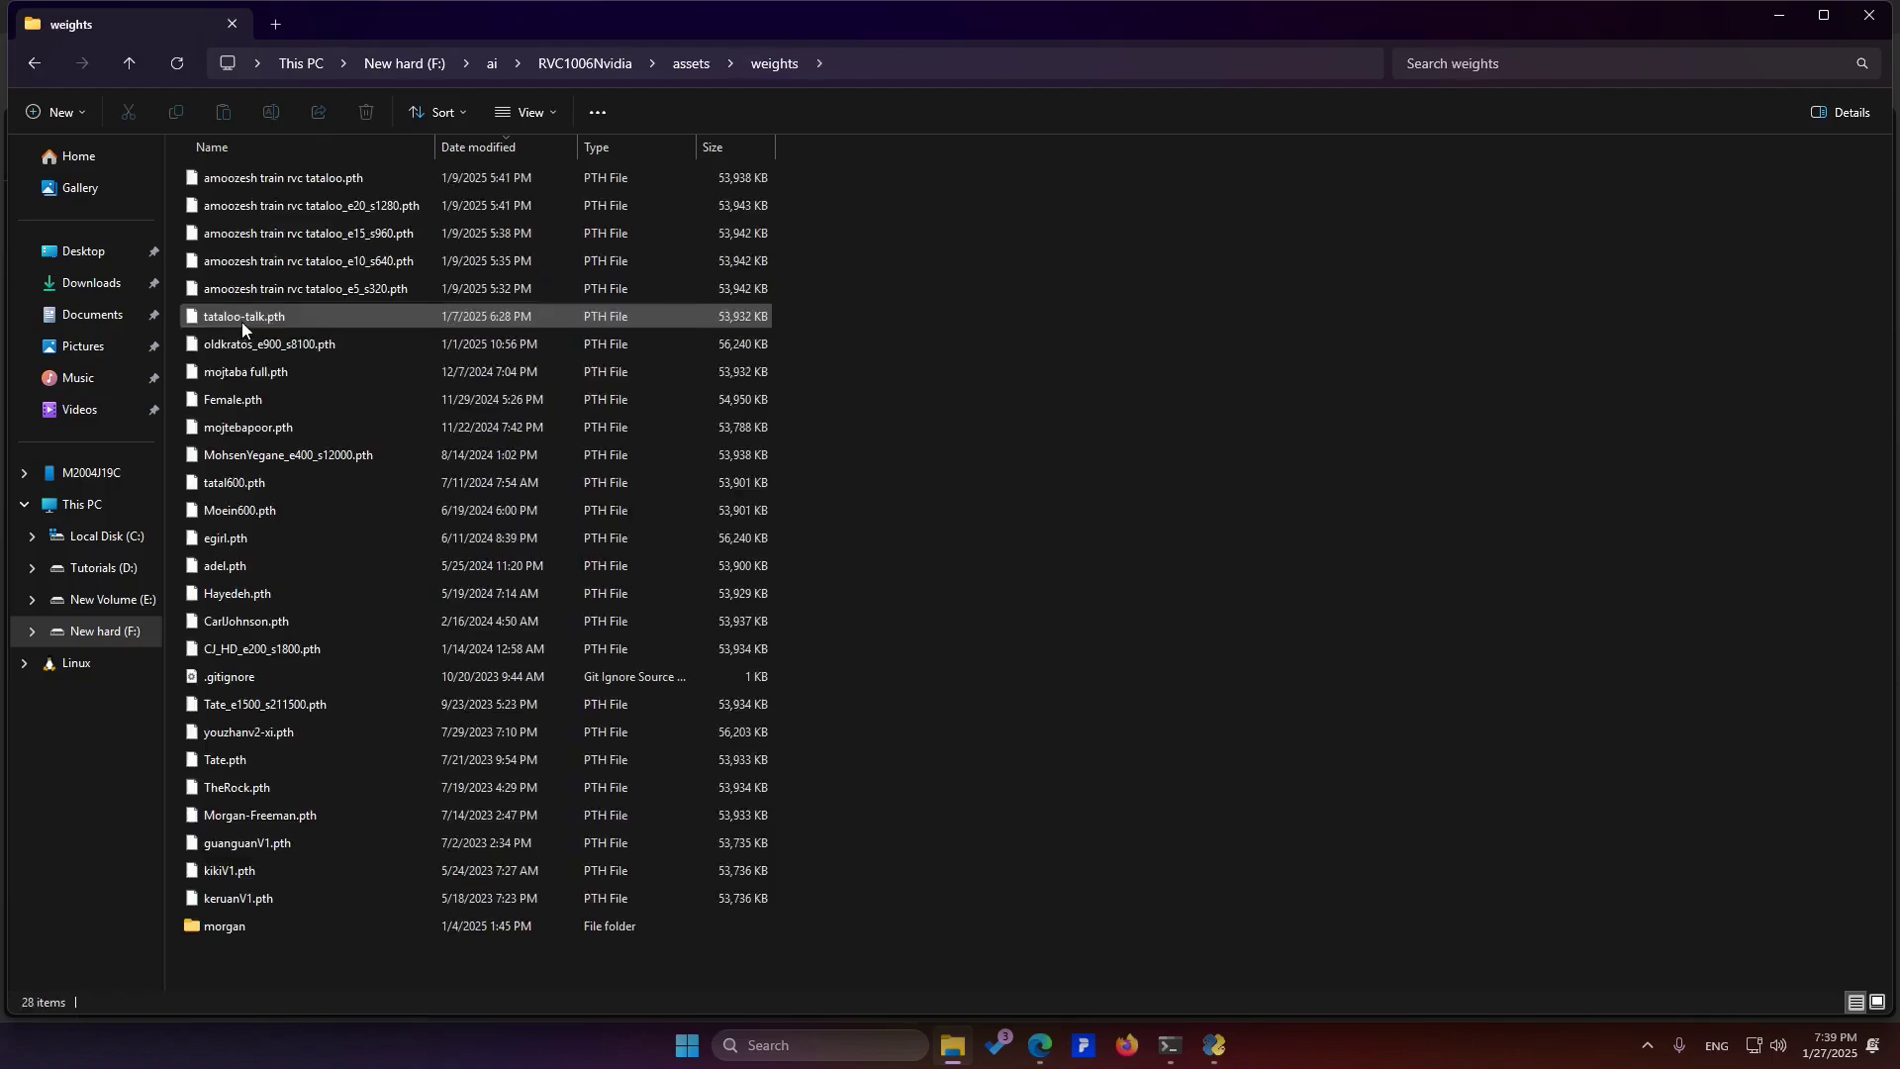
click(597, 65)
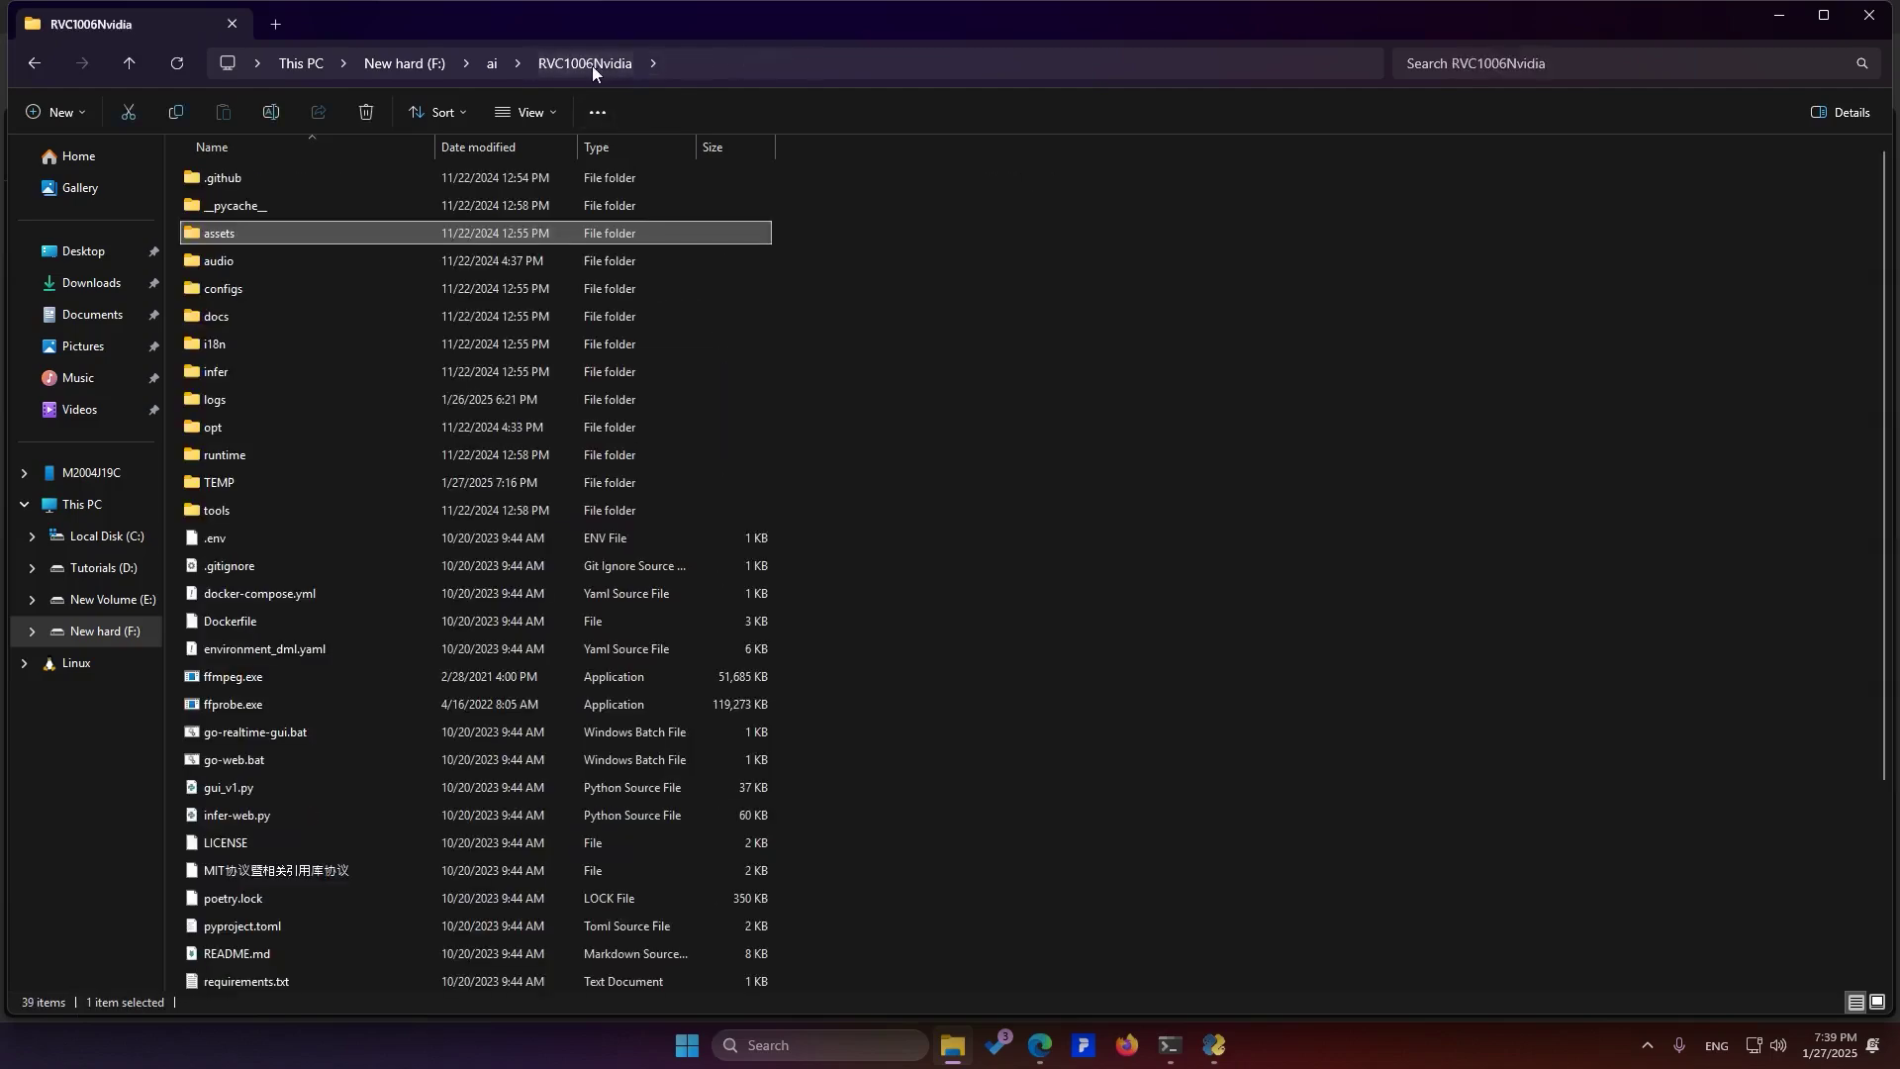
double_click(258, 408)
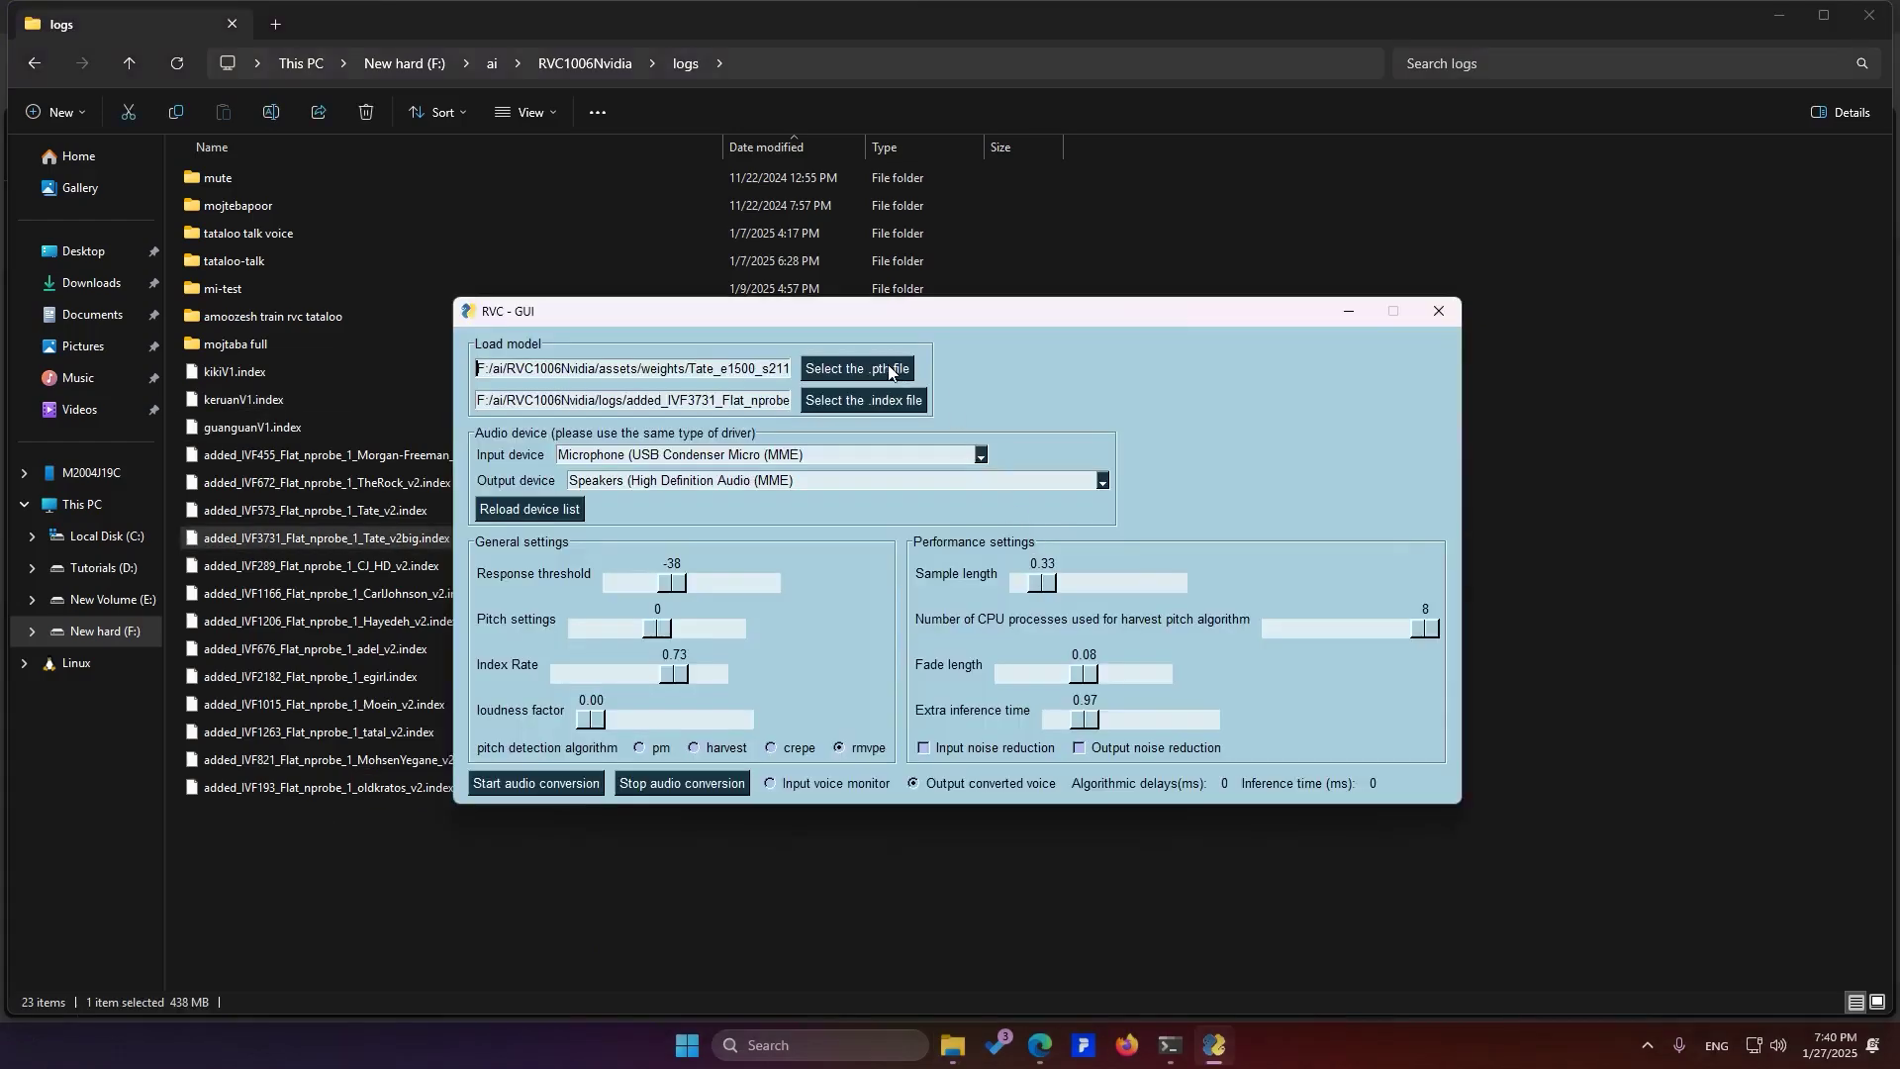
Load the Tate_e1500 .pth weights and the added_IVF3731_Flat_nprobe_1_Tate_v2big.index file
click(888, 370)
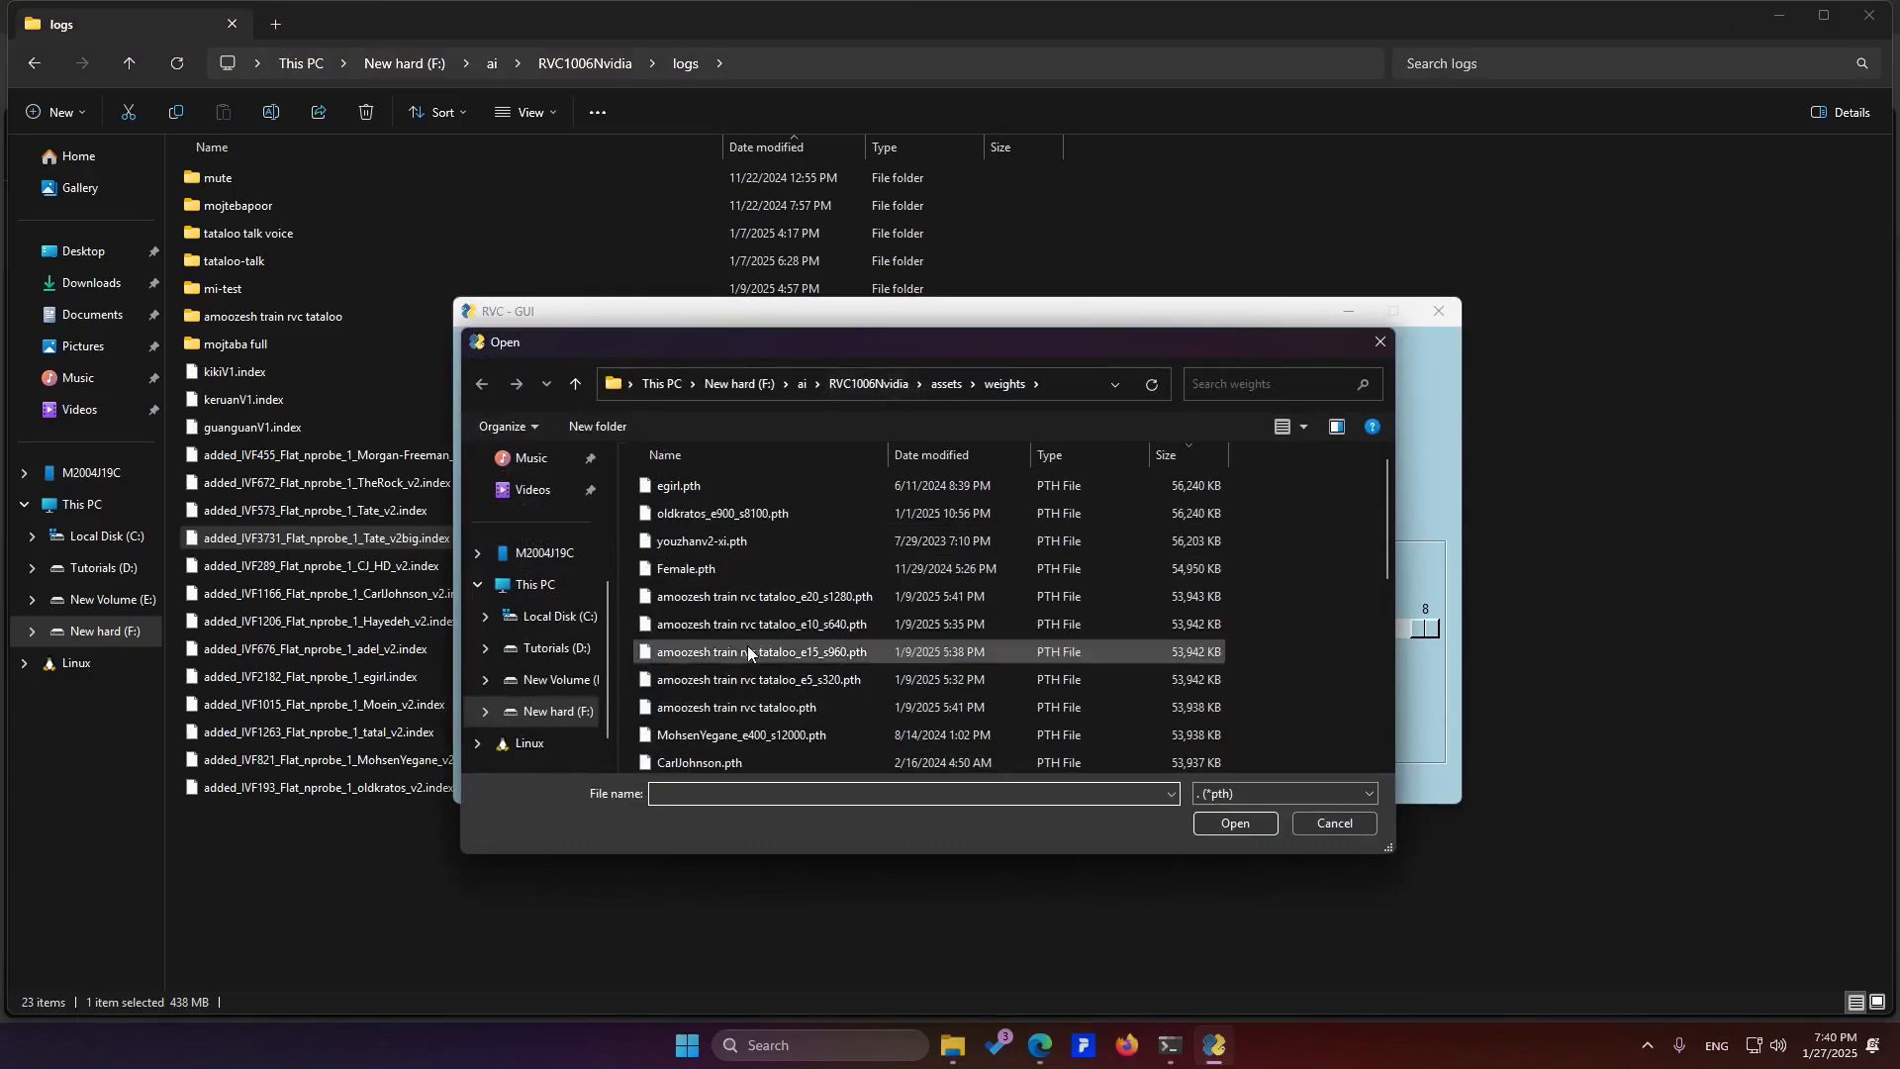
scroll(752, 594, down, 5)
double_click(770, 567)
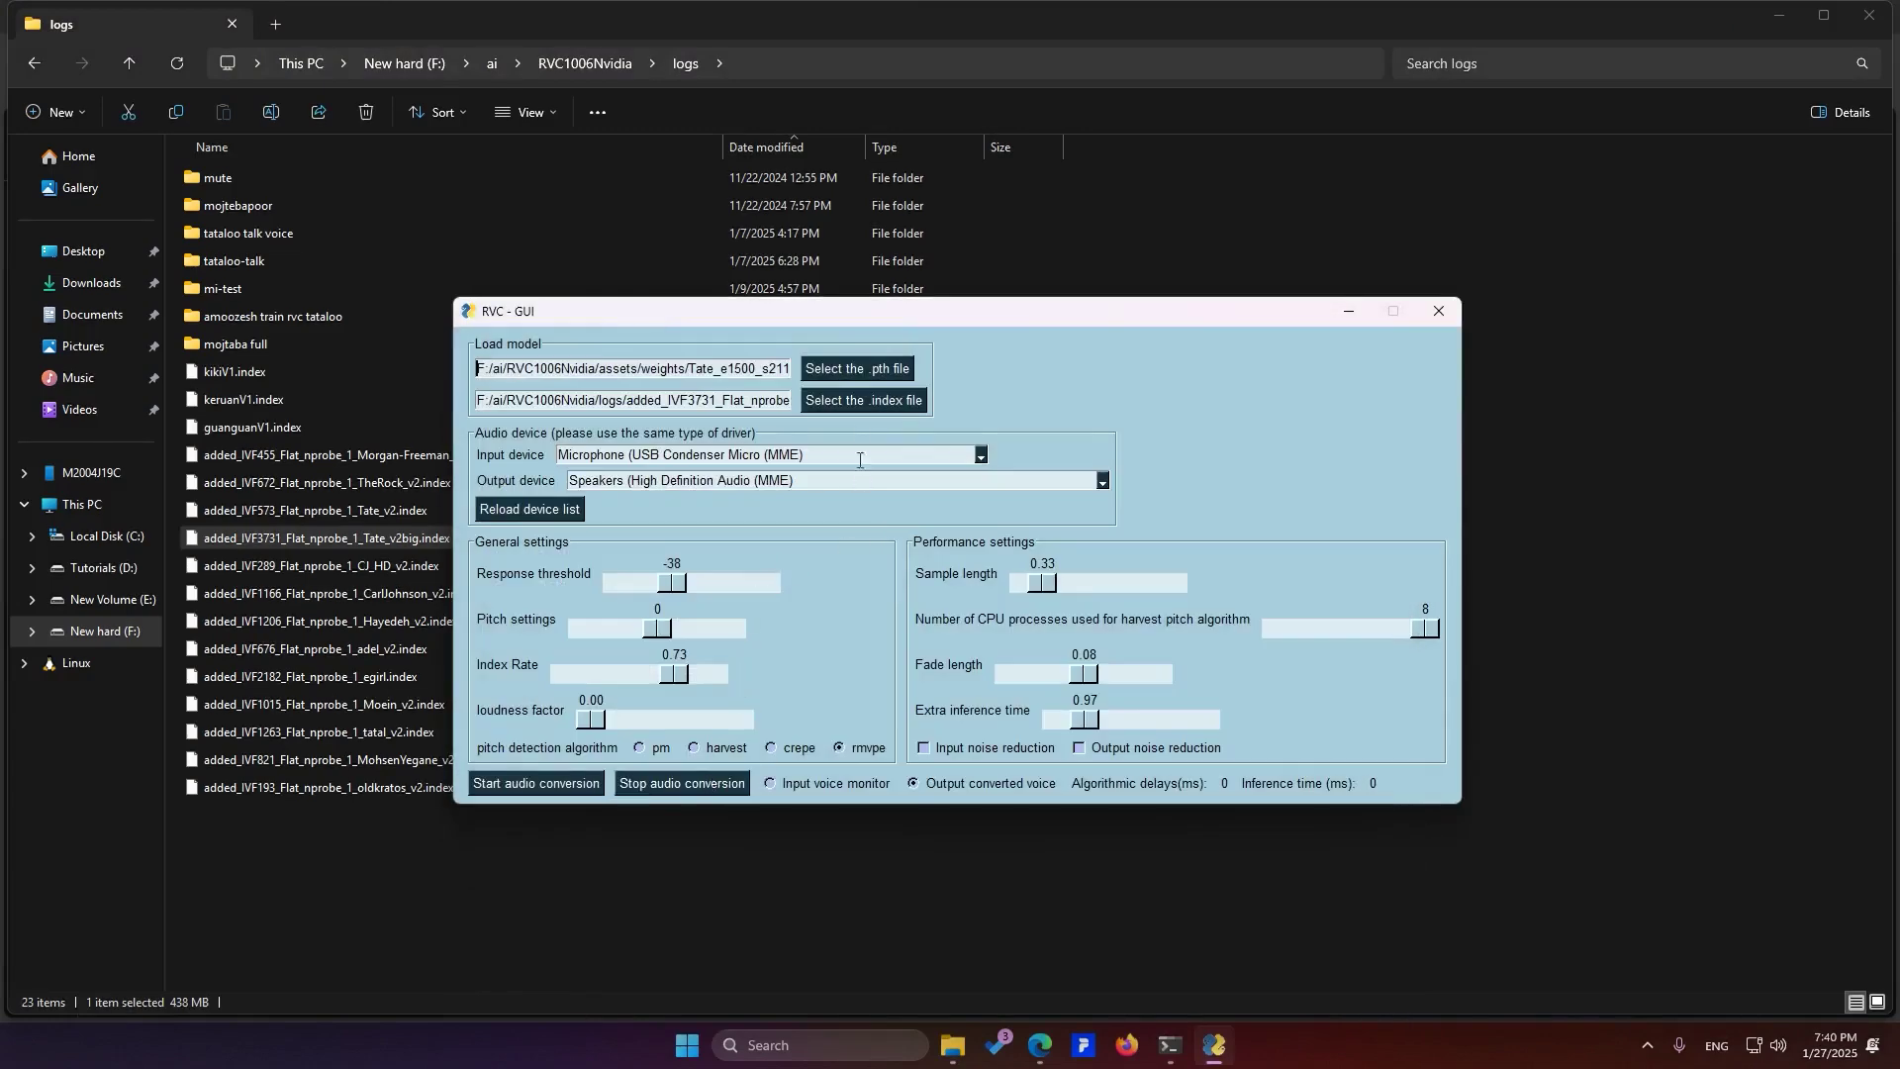
click(857, 396)
scroll(718, 644, down, 4)
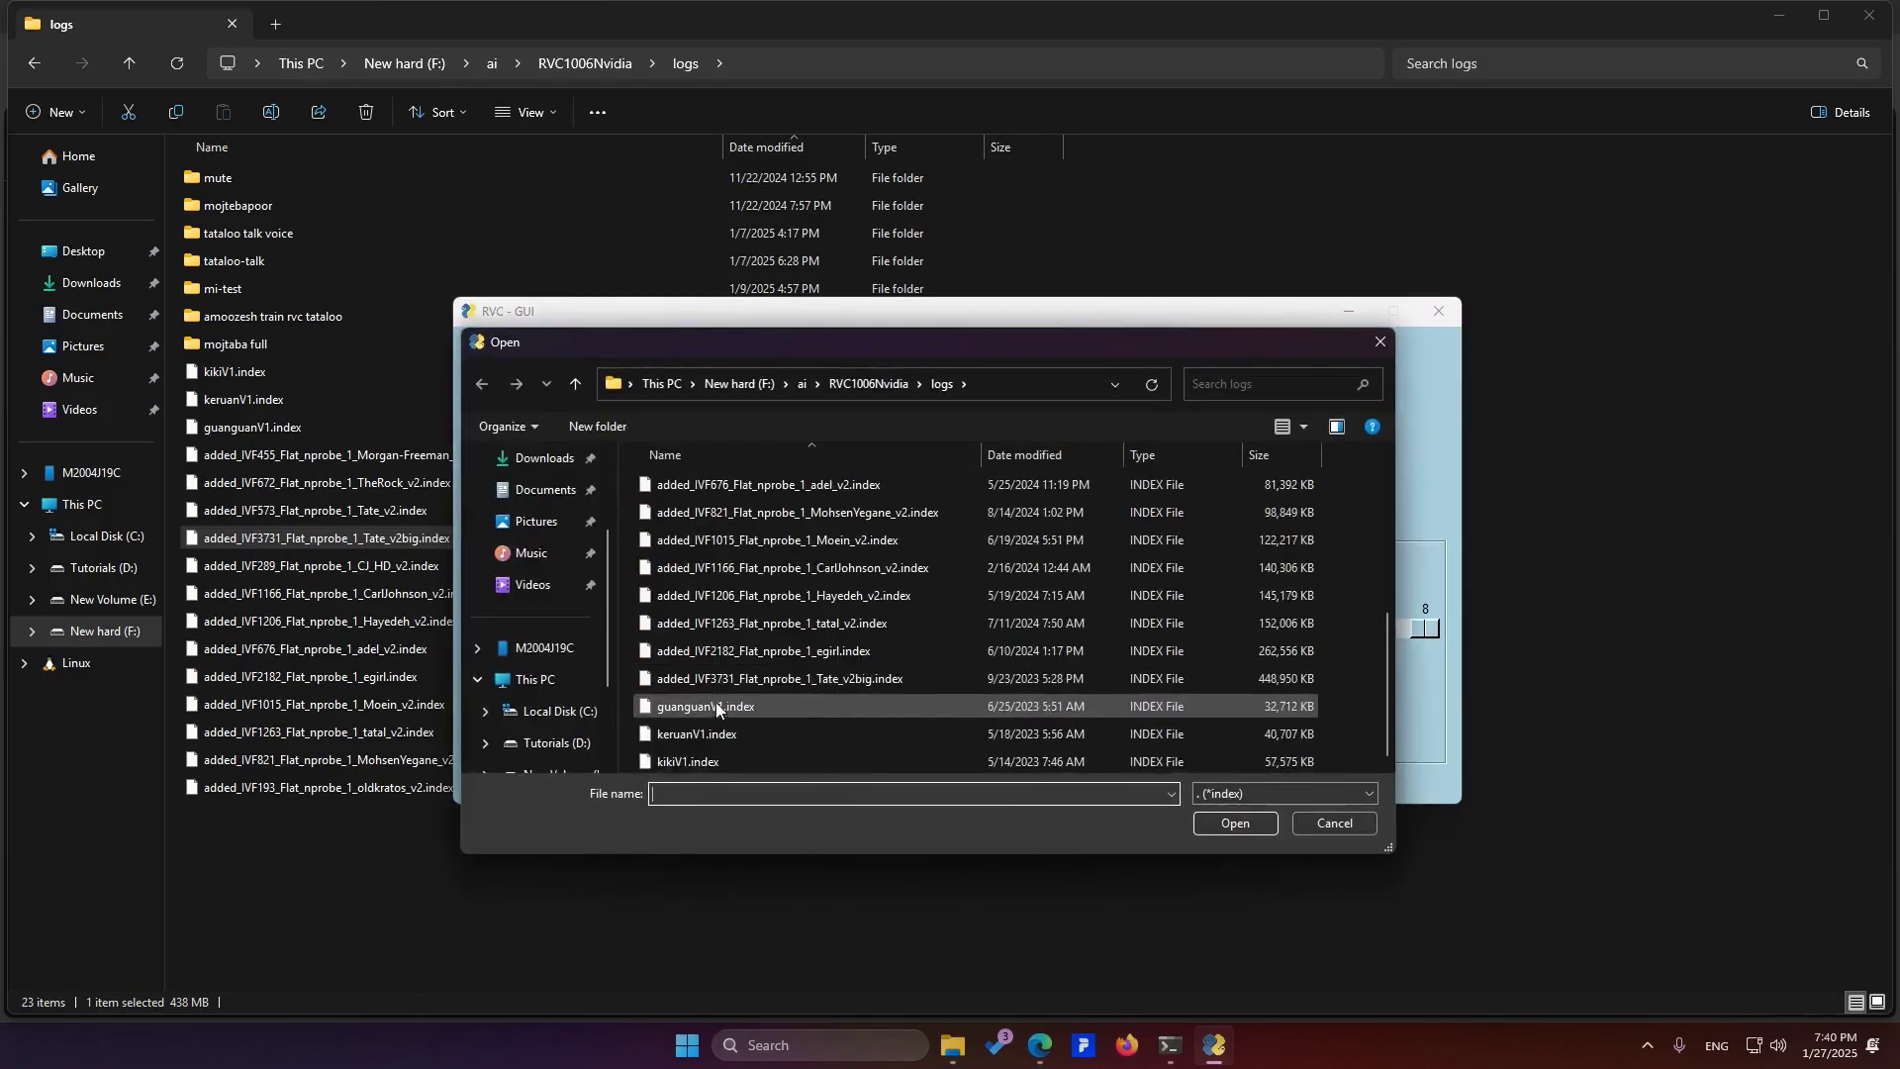
click(852, 685)
double_click(852, 685)
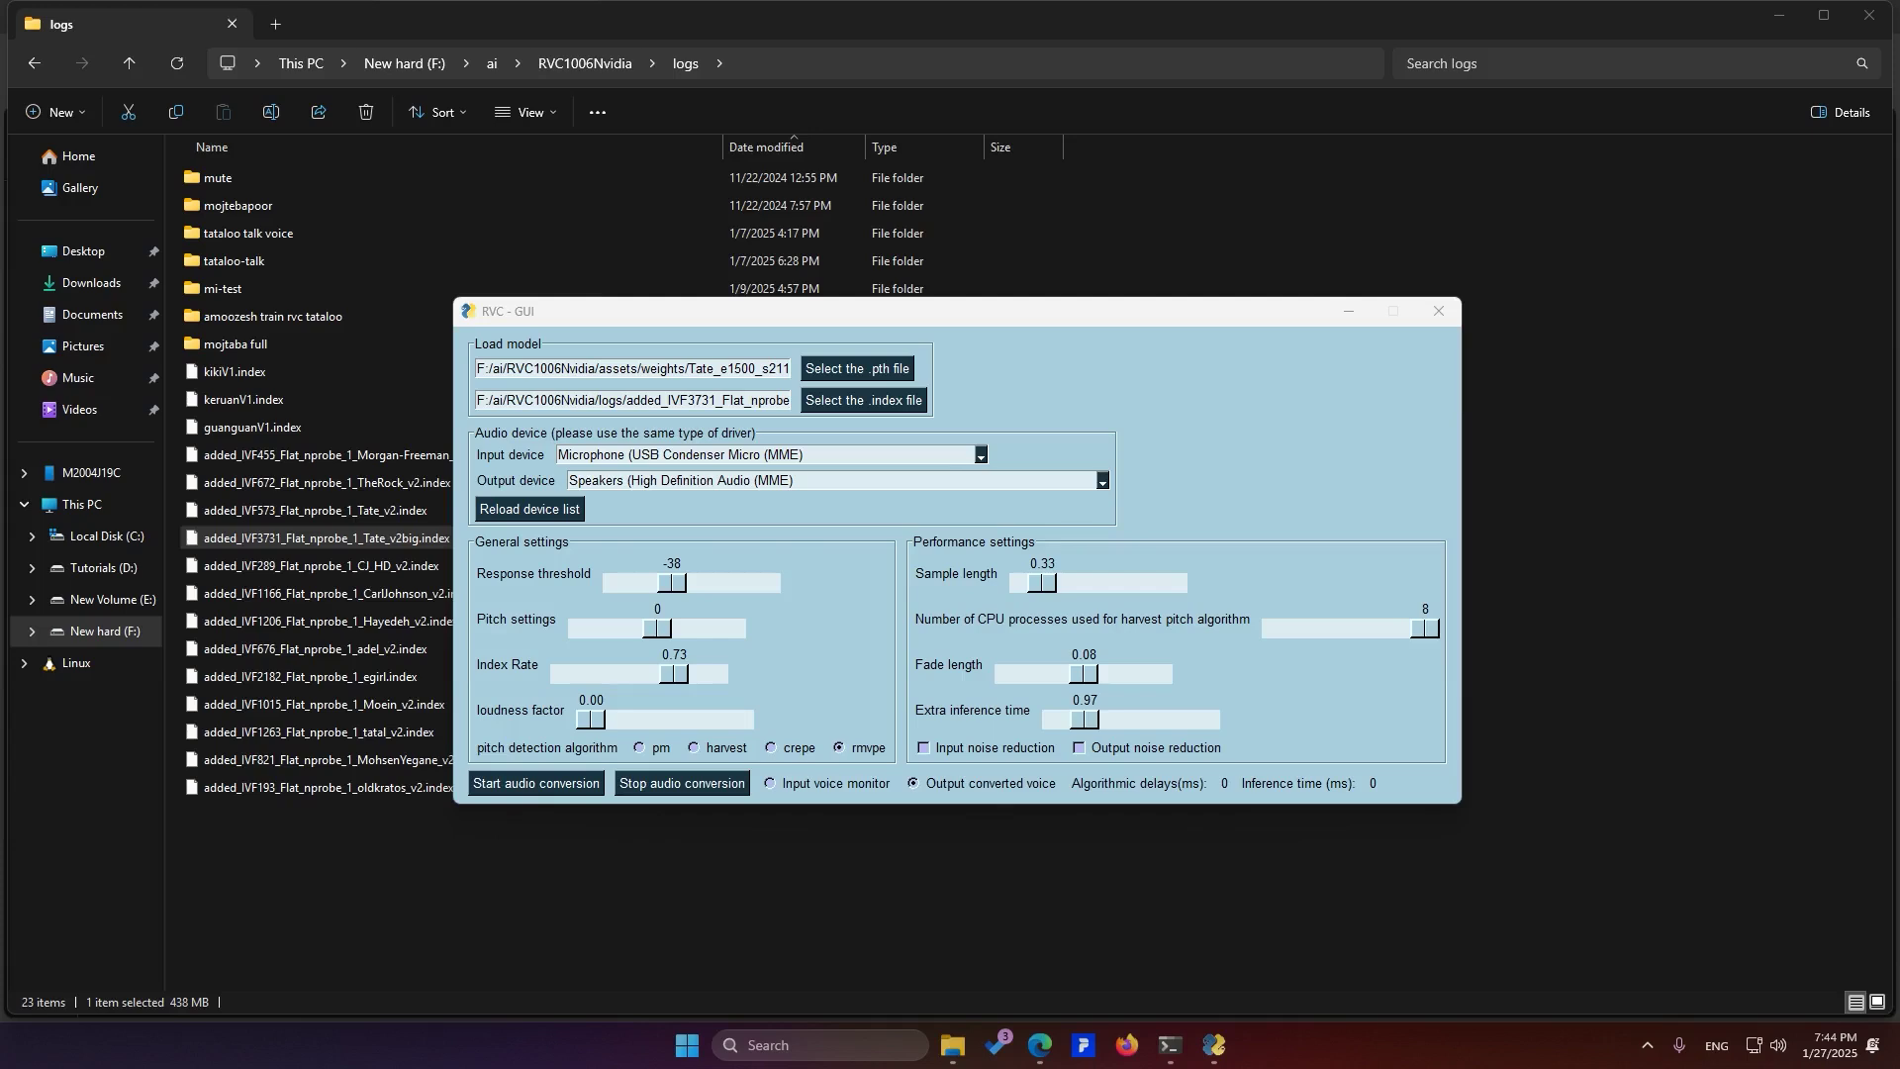
Try a few pitch shifts, return pitch to 0, and nudge Index Rate up to 0.72
click(706, 633)
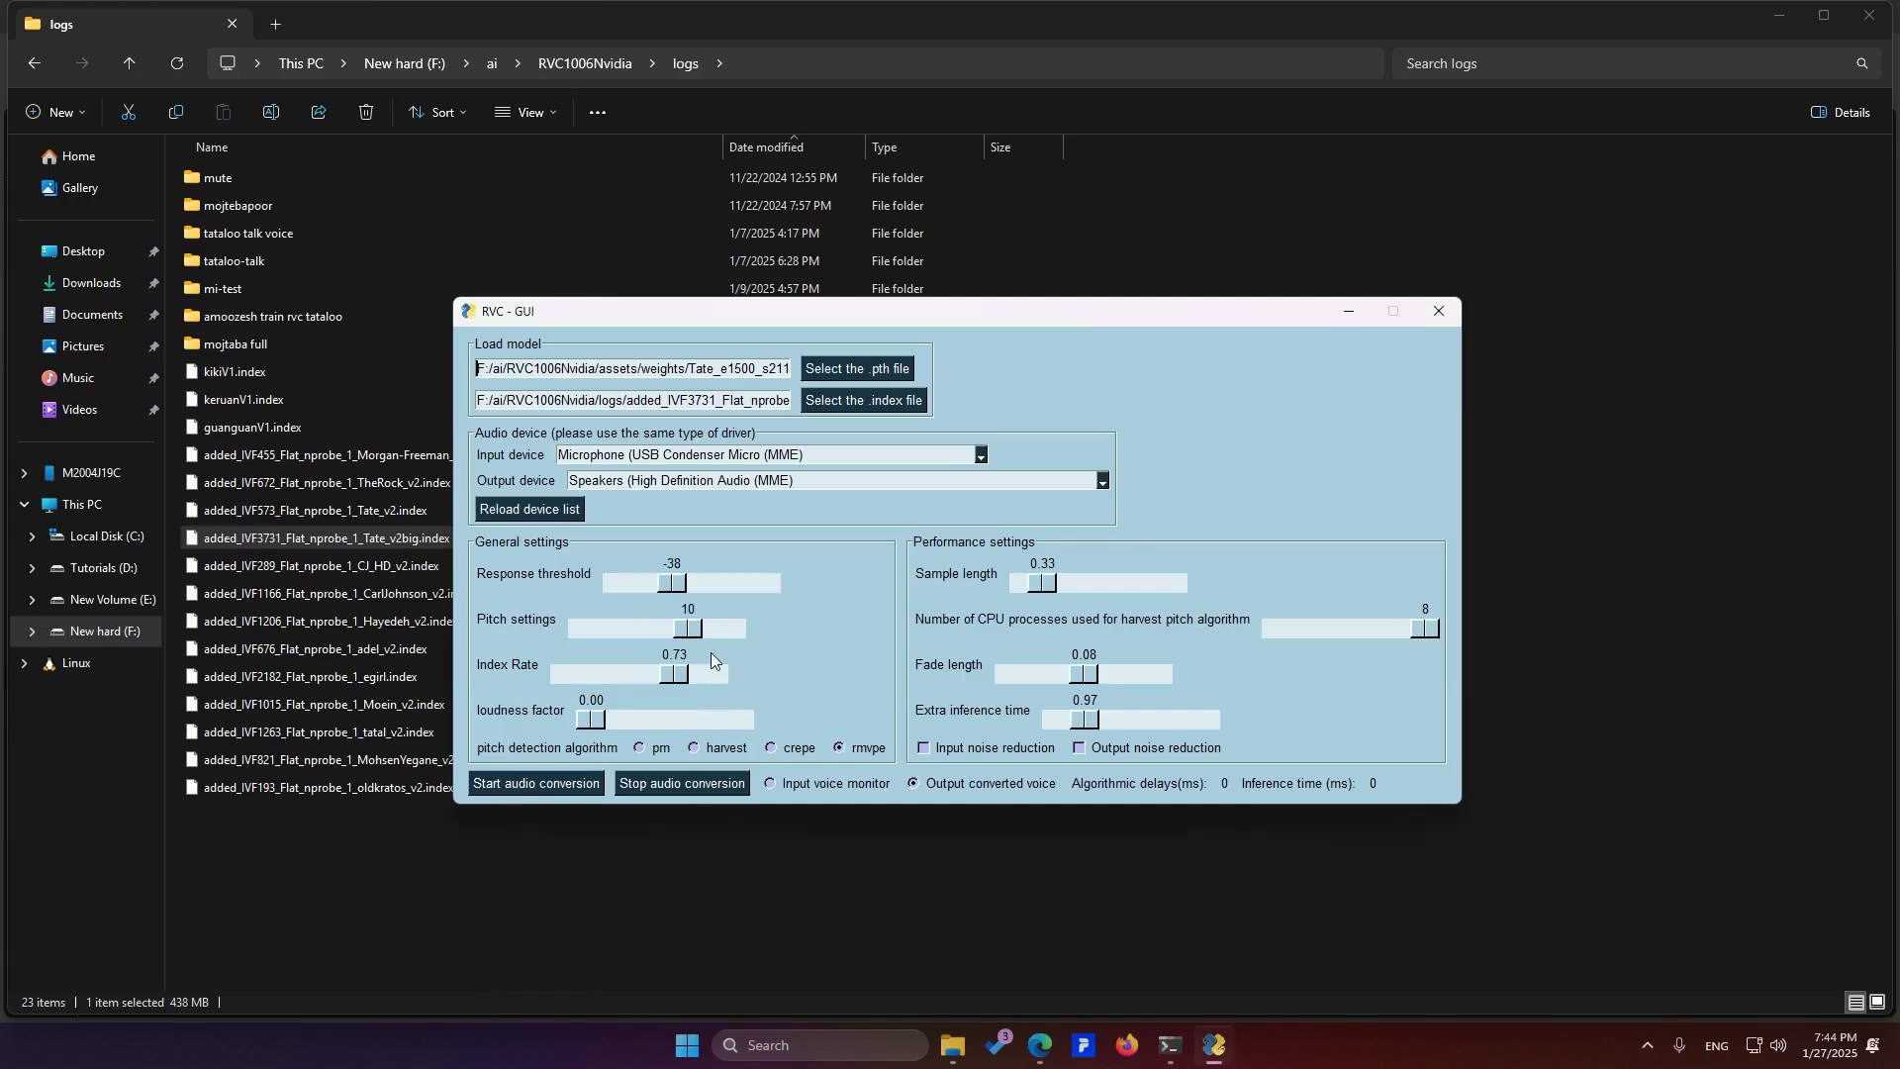
click(598, 632)
click(597, 631)
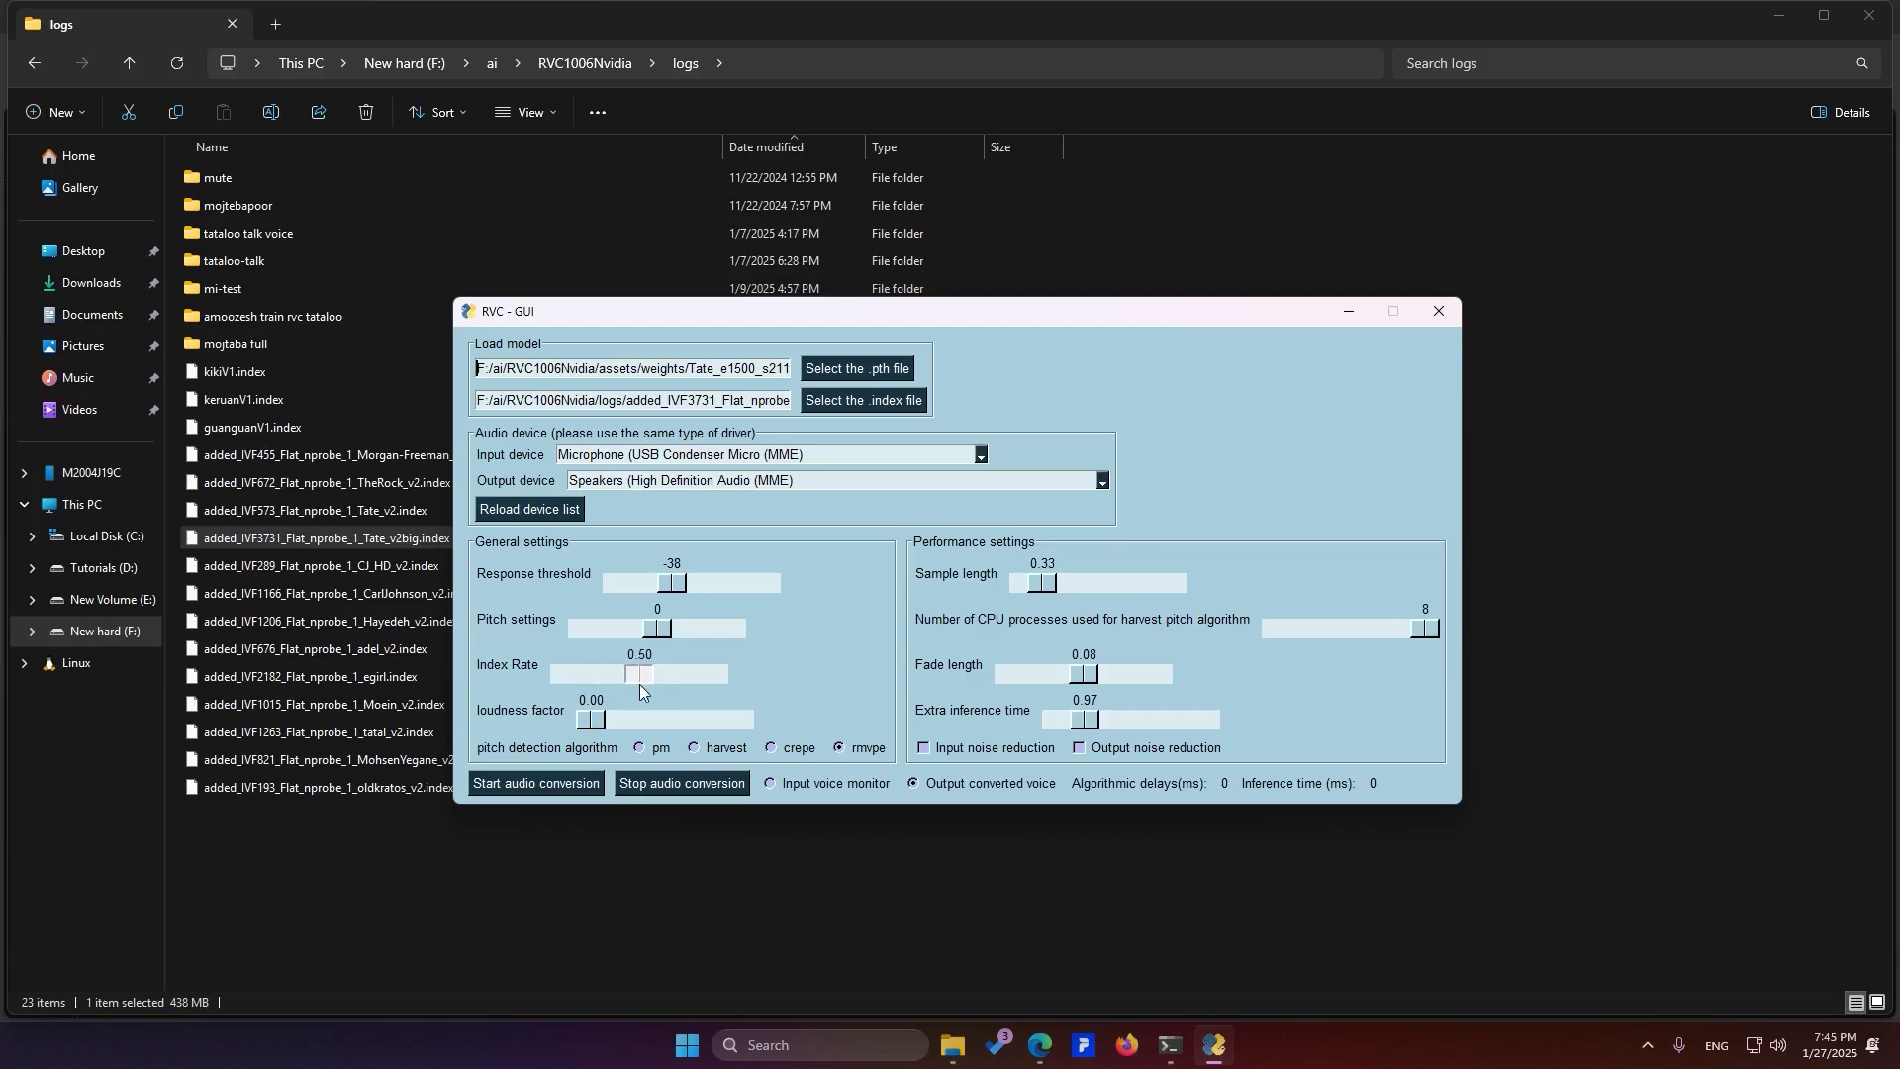
drag(643, 685, 656, 733)
Start realtime audio conversion and move the console log window aside to watch it
click(569, 784)
click(1185, 1049)
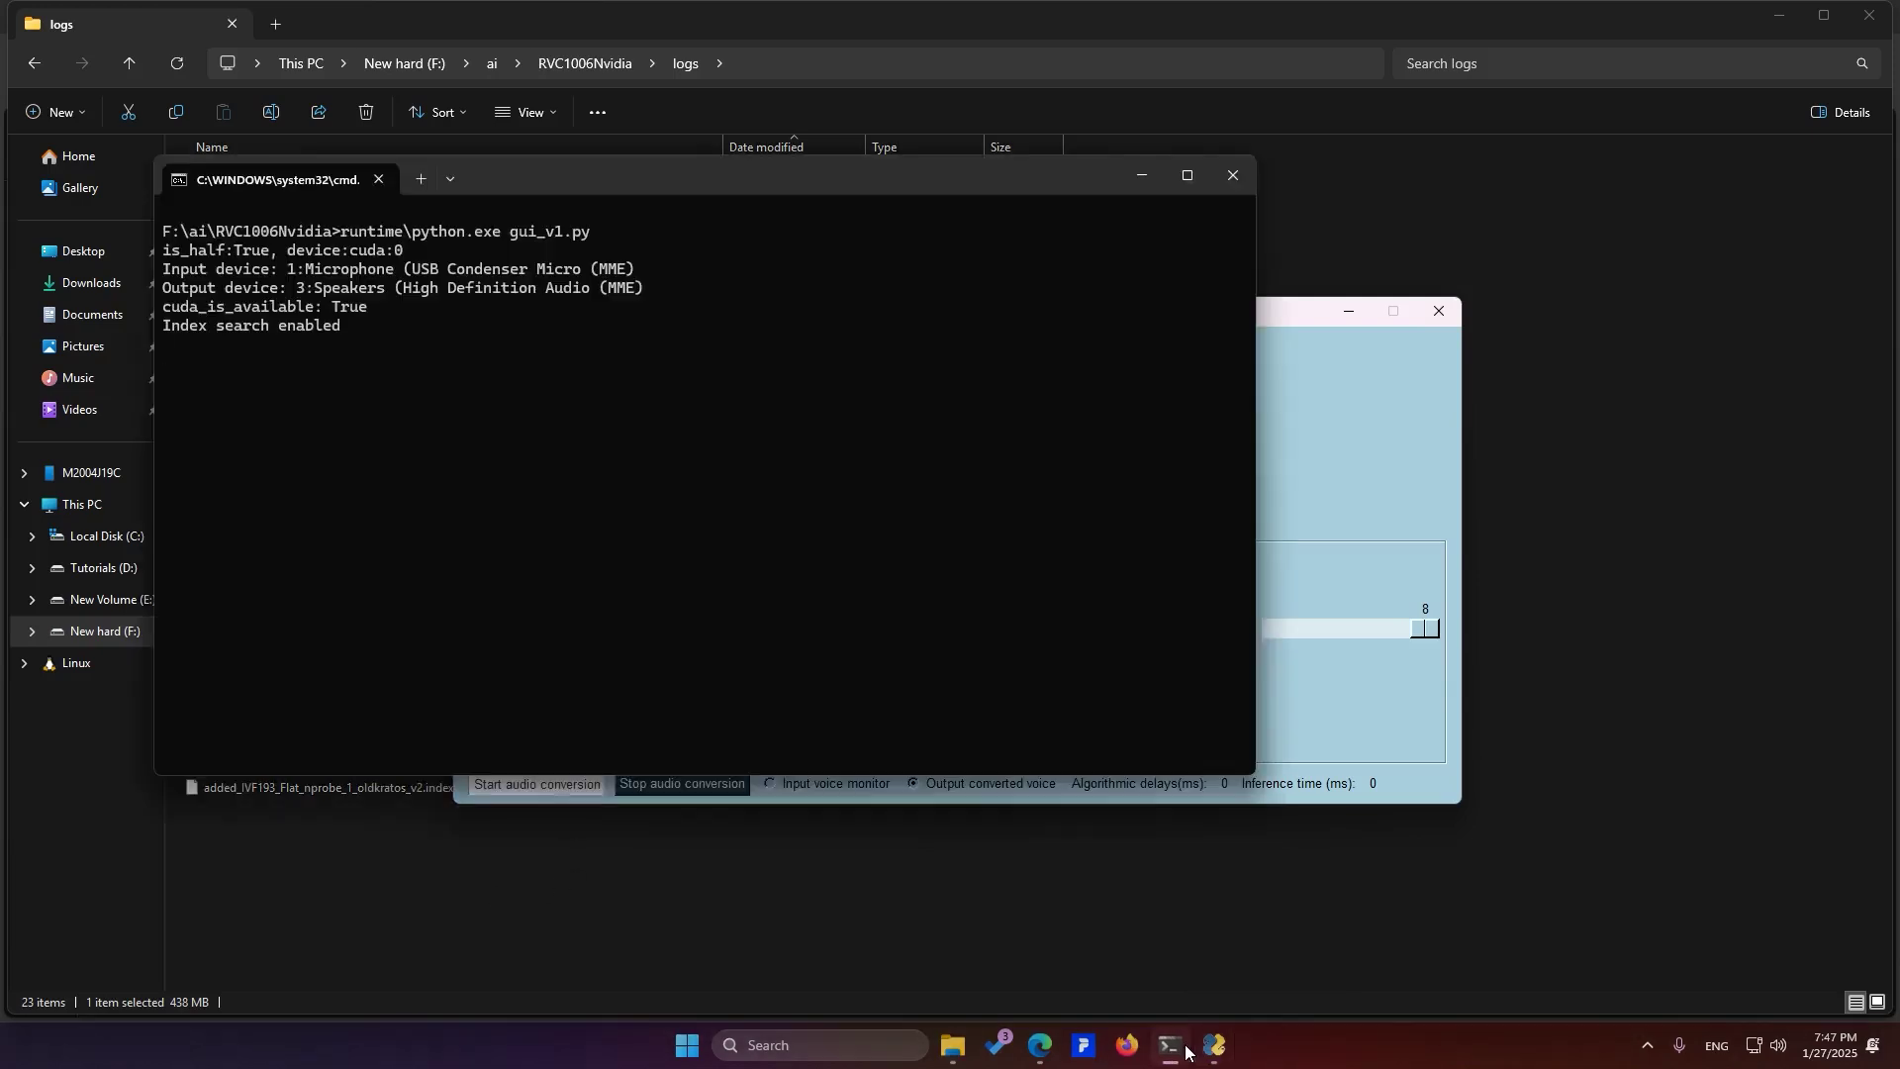
drag(758, 192, 1370, 208)
click(655, 790)
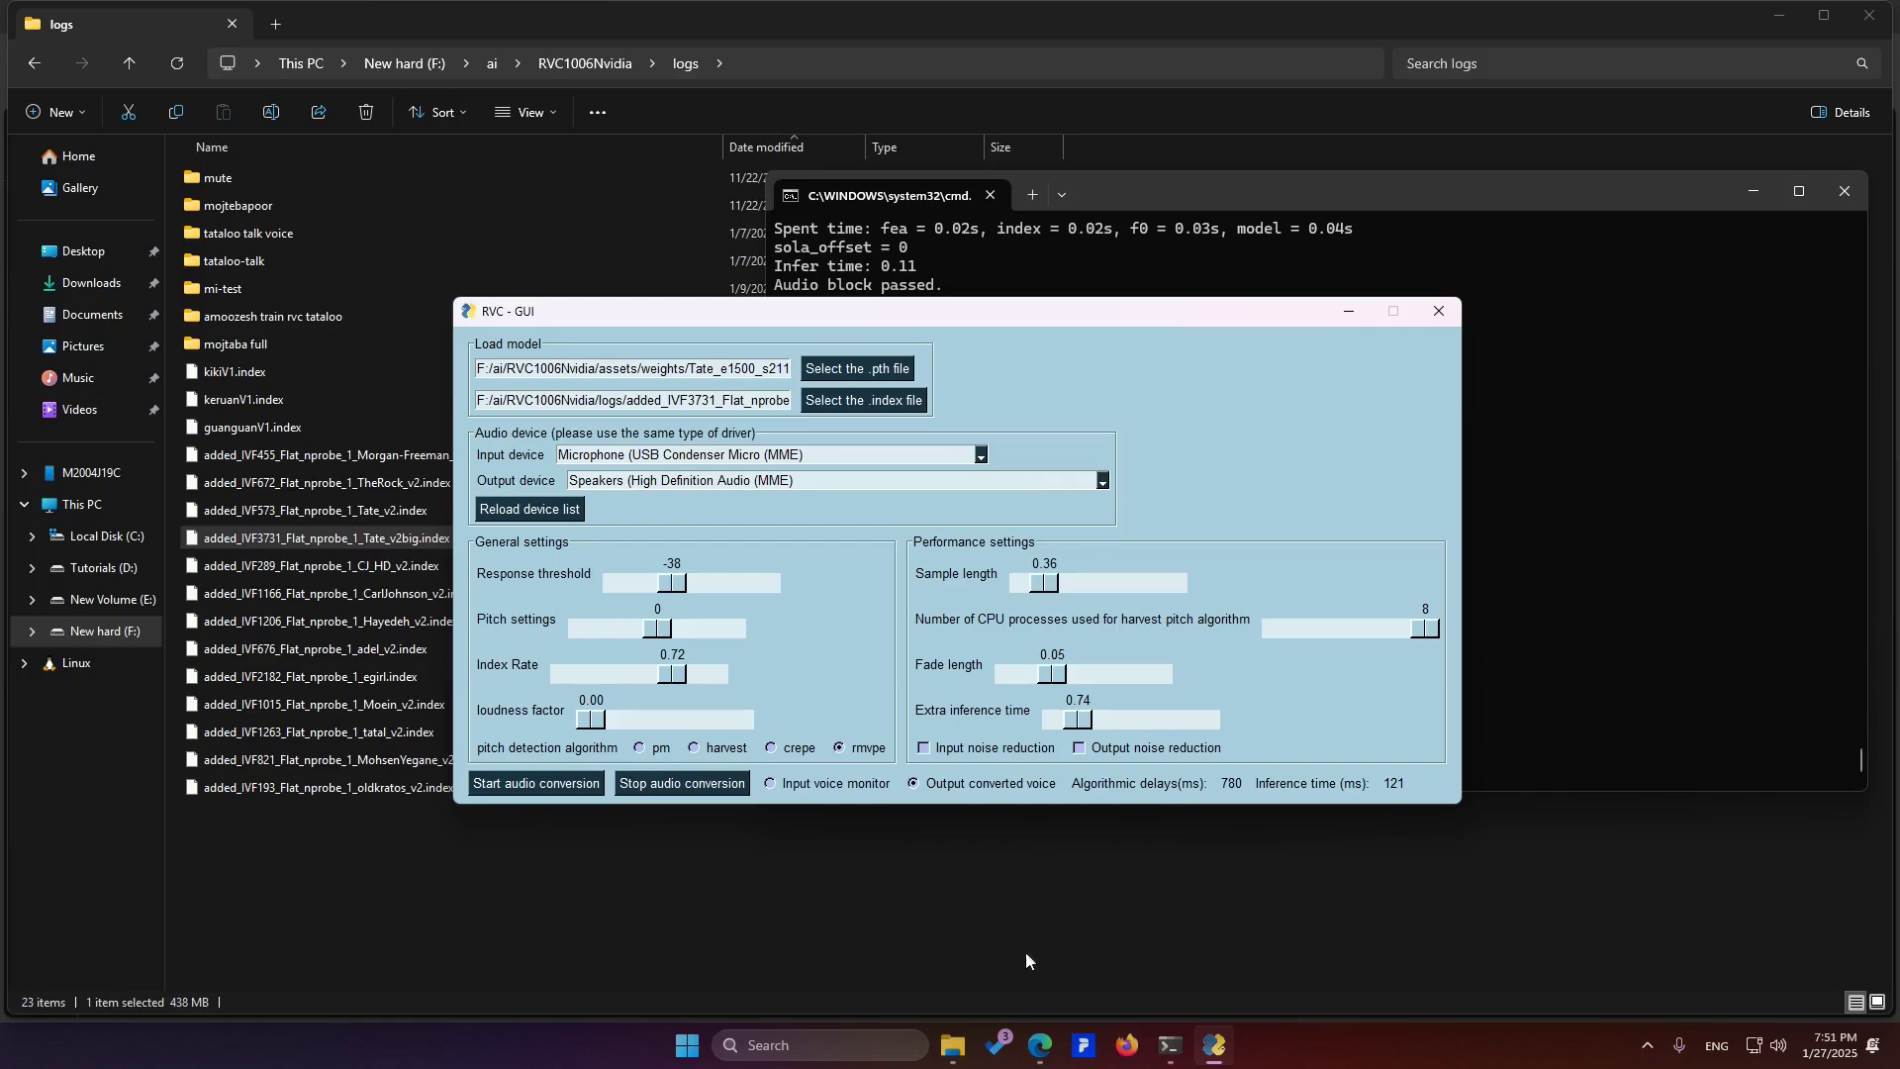
Search 'virtual sound driver' in a new browser tab and open the VB-Audio result separately
click(1039, 1046)
key(ctrl+t)
text(virt)
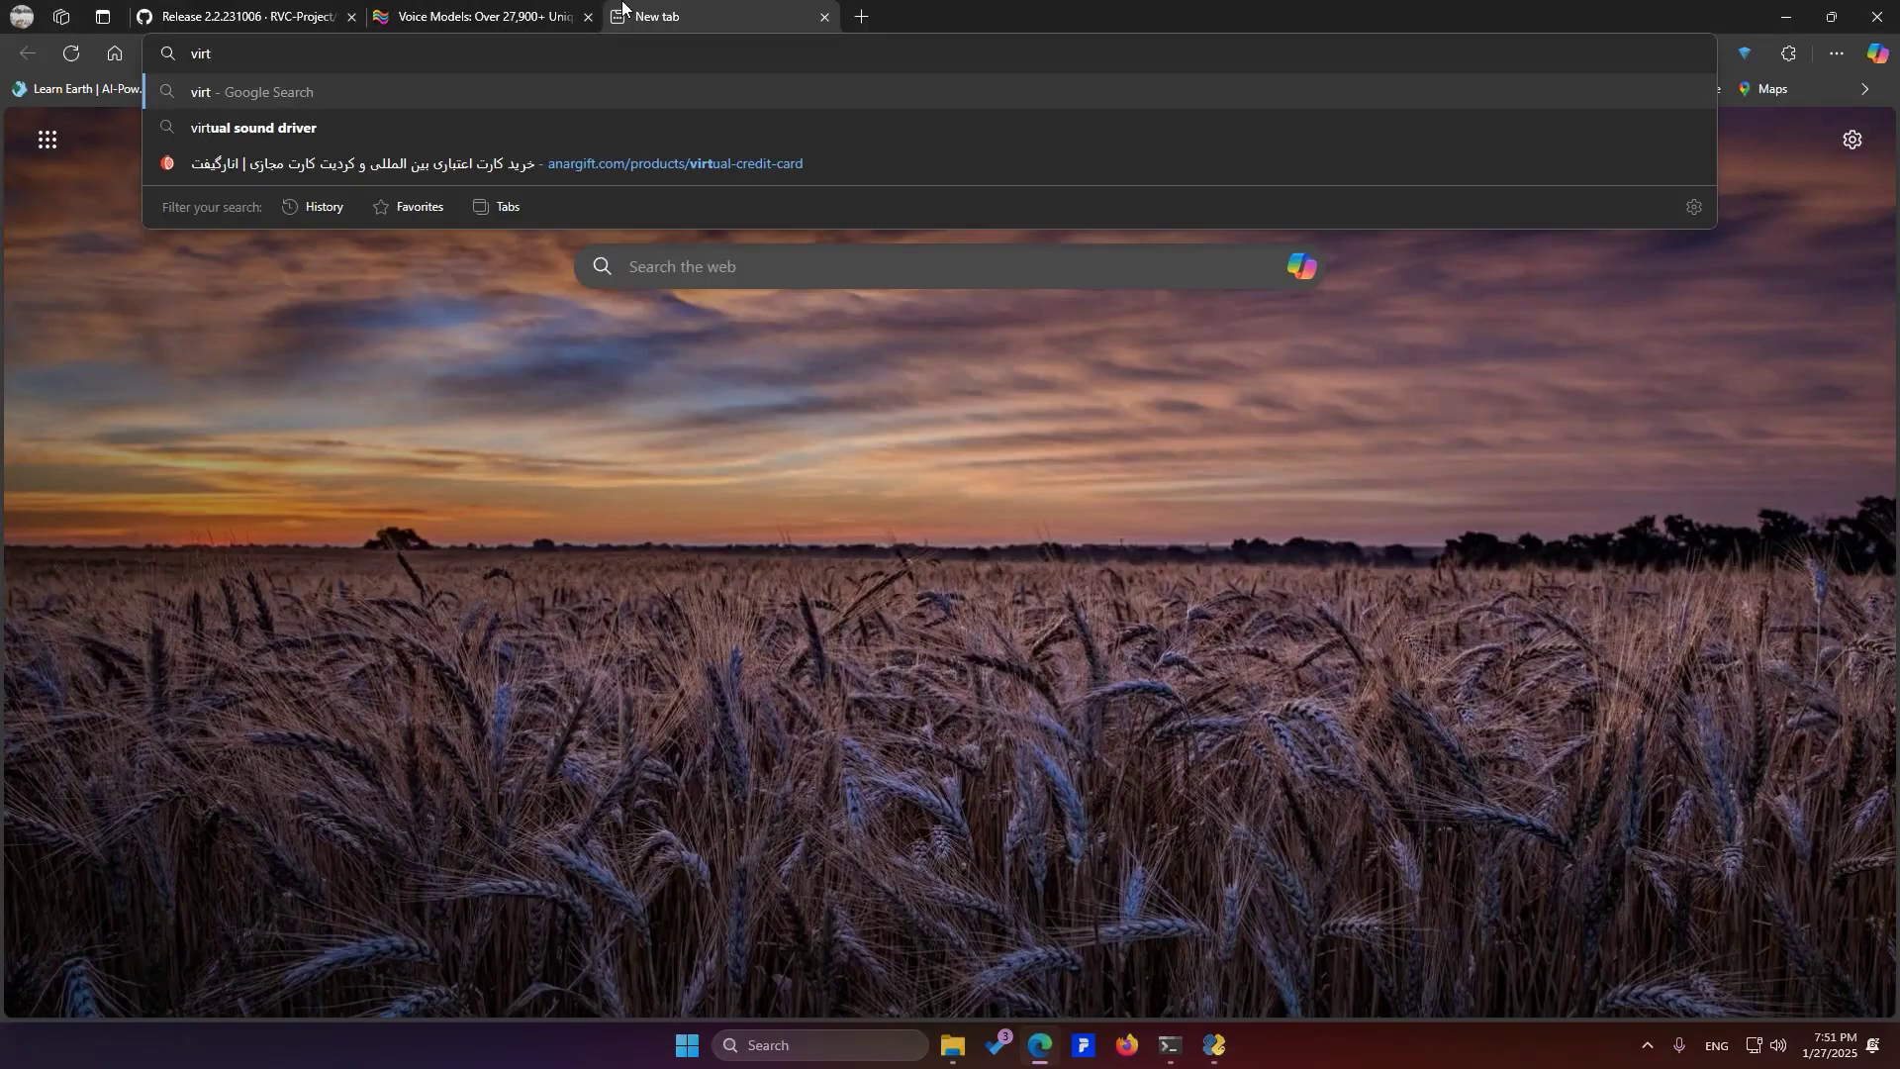
key(Down)
key(Return)
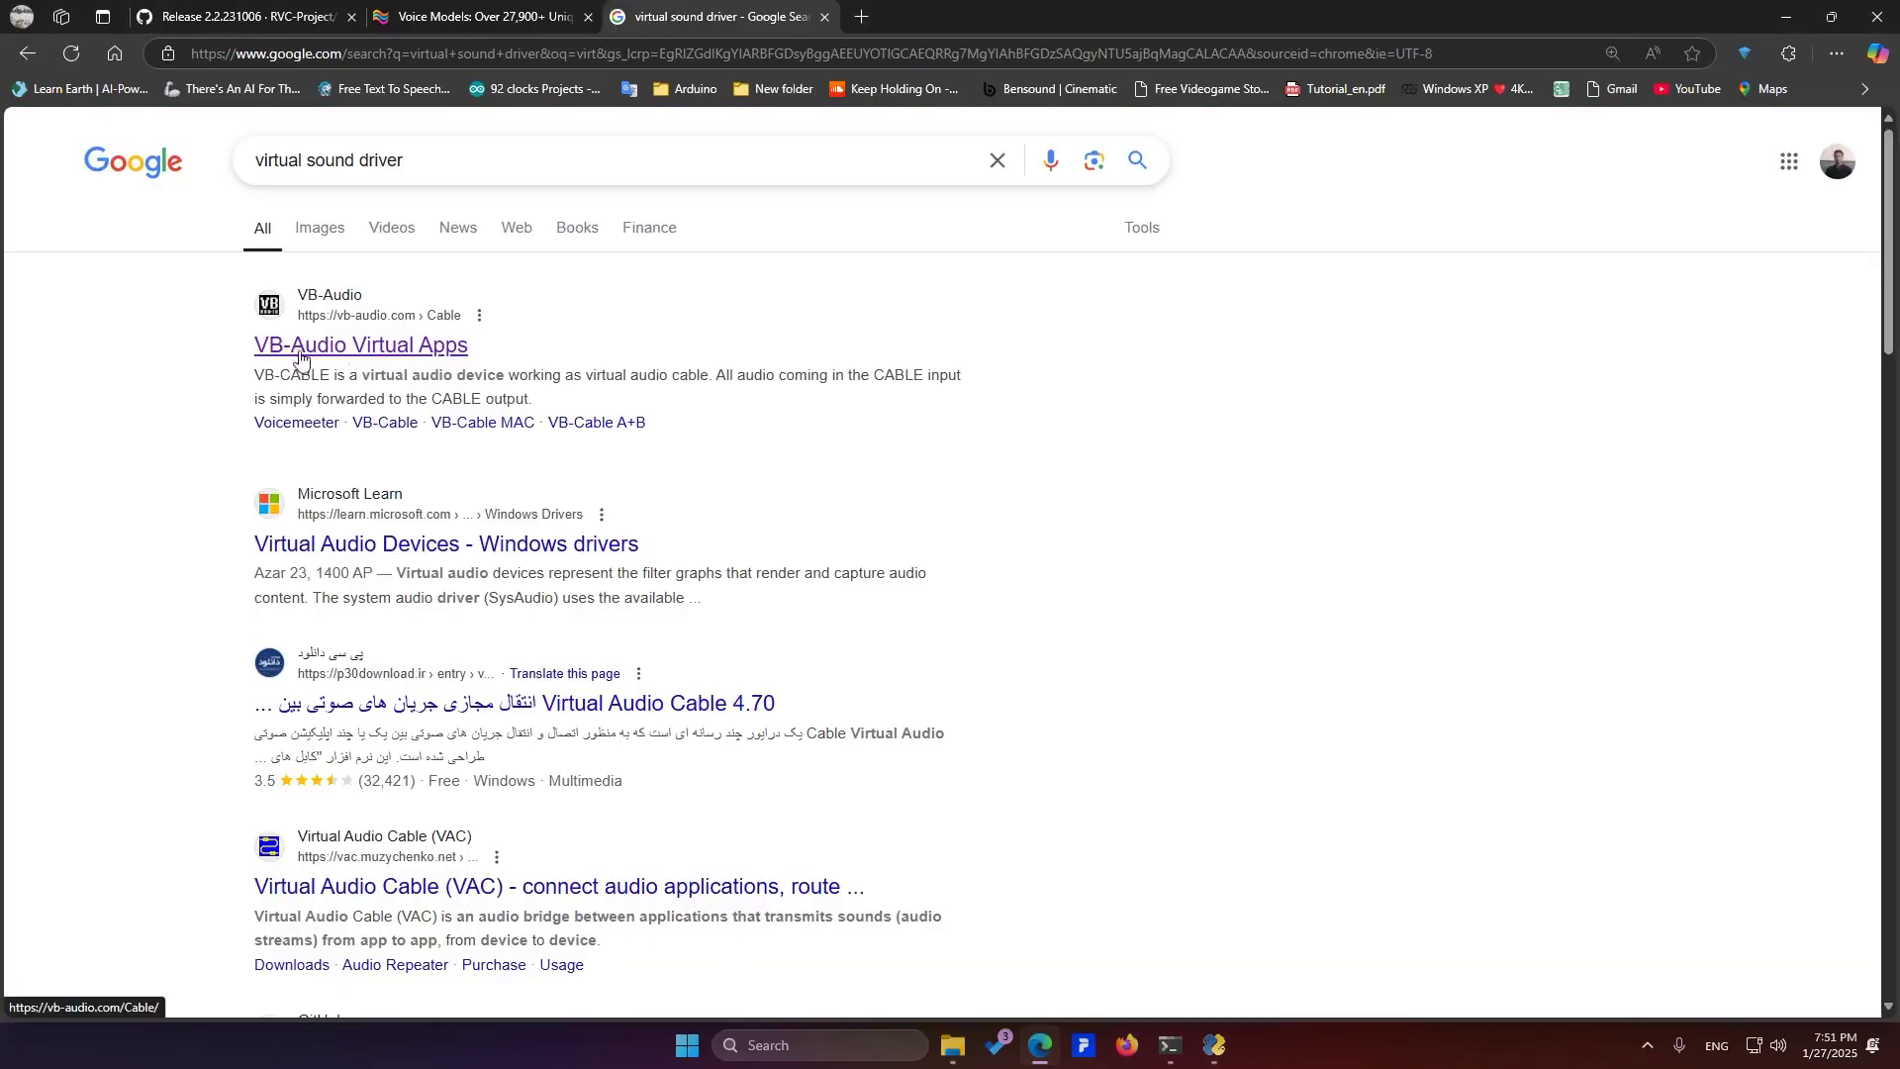
middle_click(404, 351)
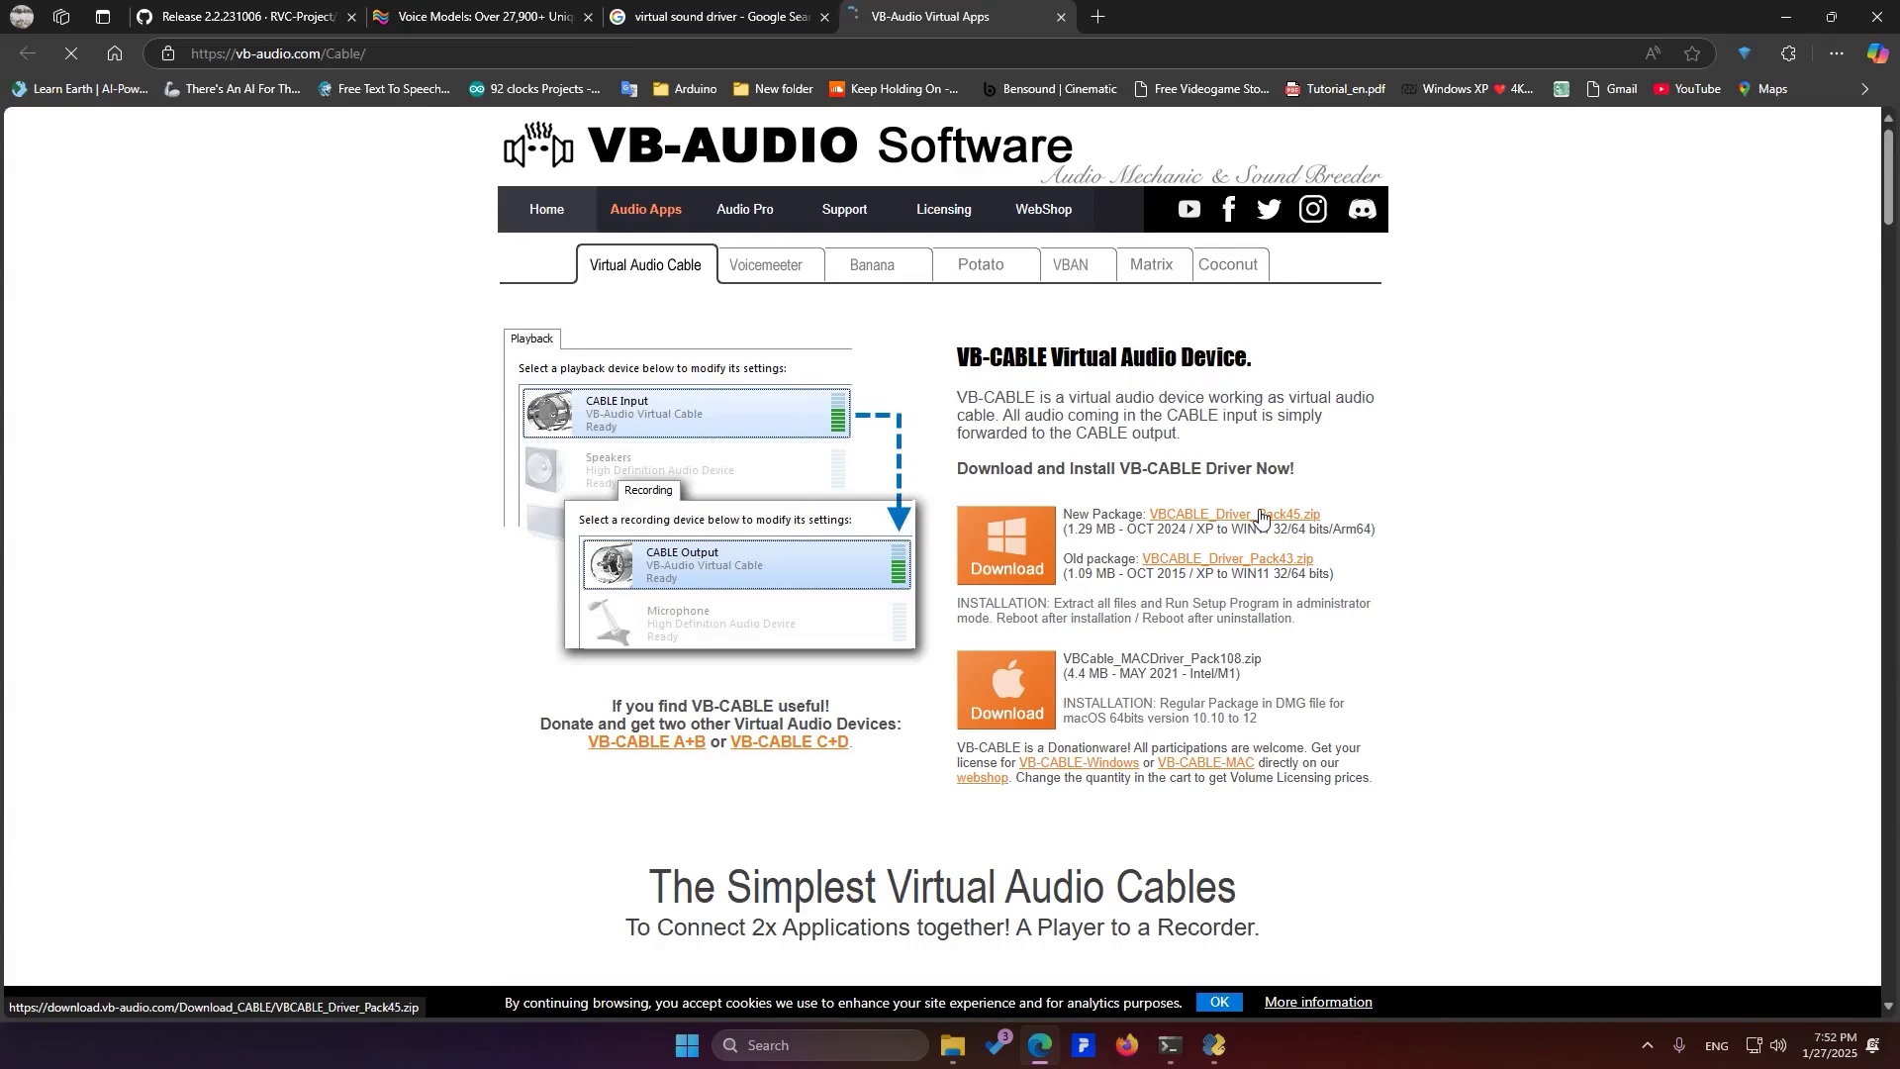
Download VBCABLE_Driver_Pack45.zip and search Windows for 'sound'
click(1260, 516)
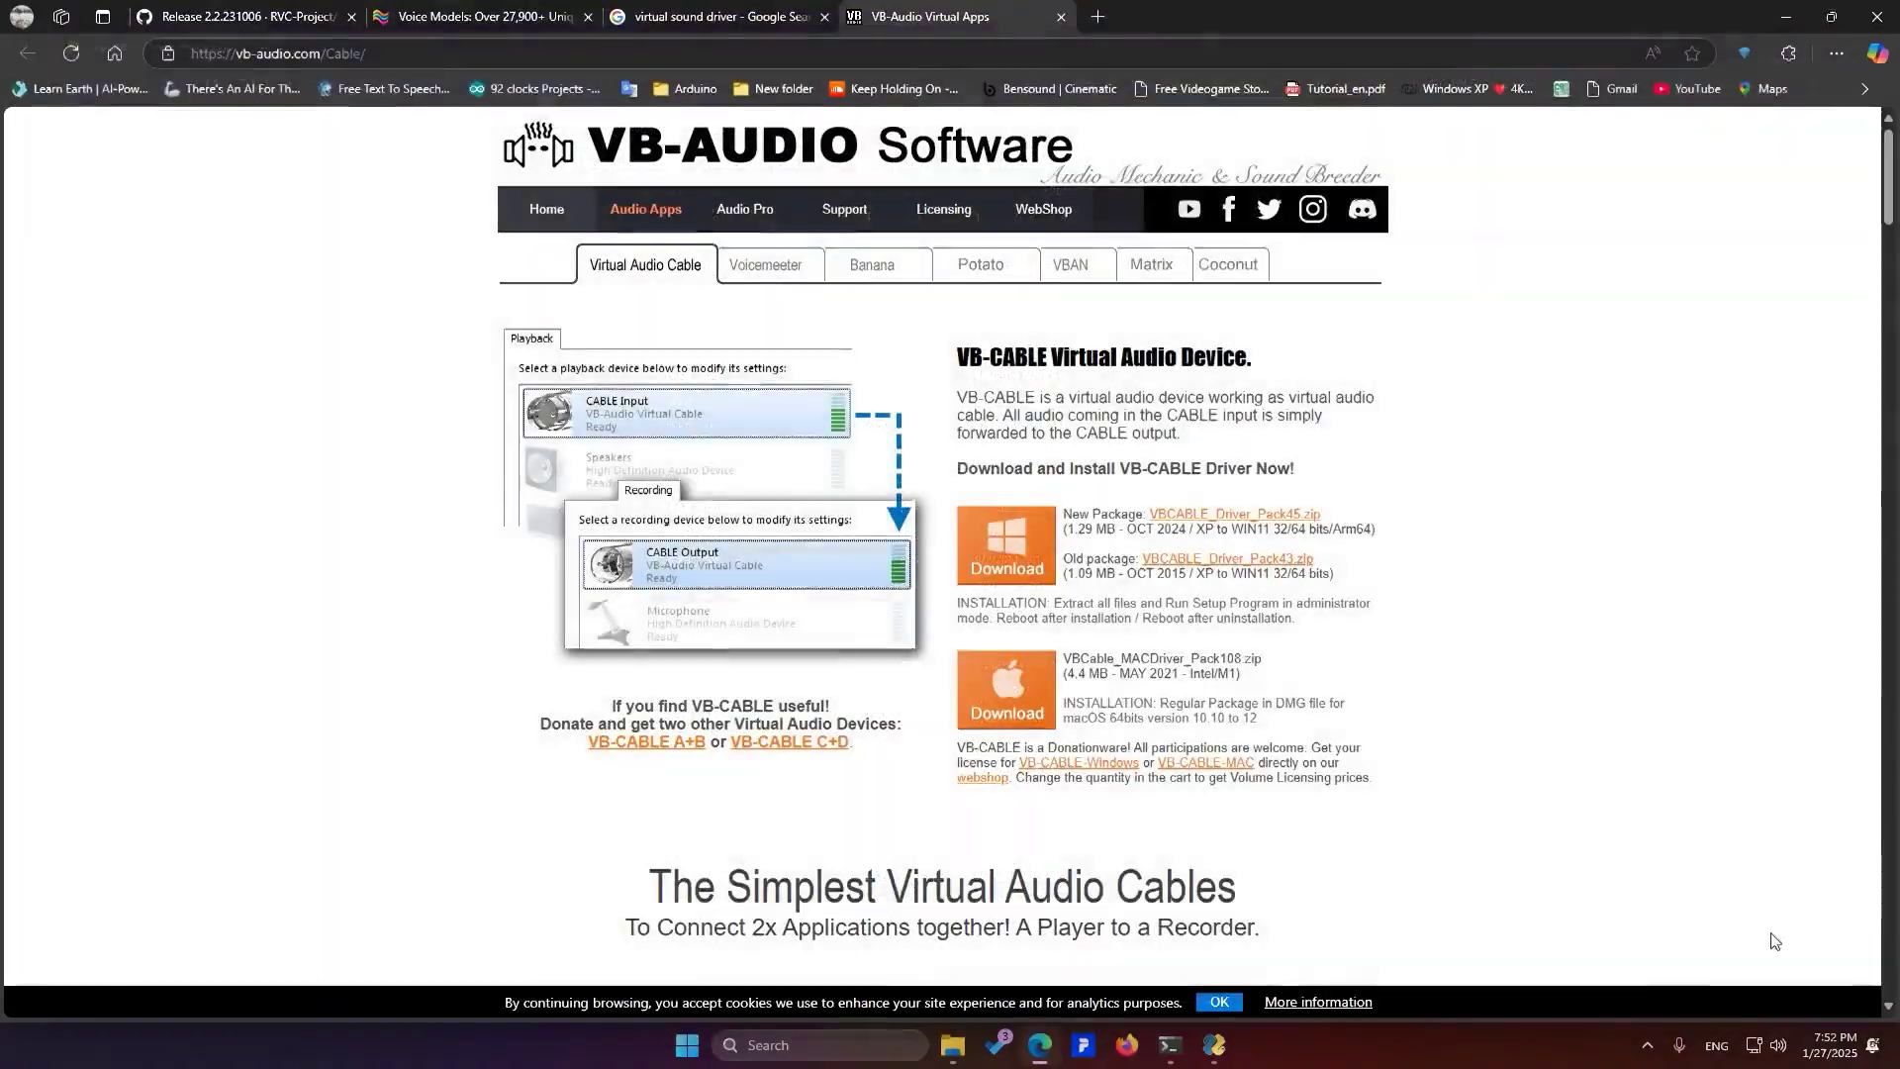
click(774, 1045)
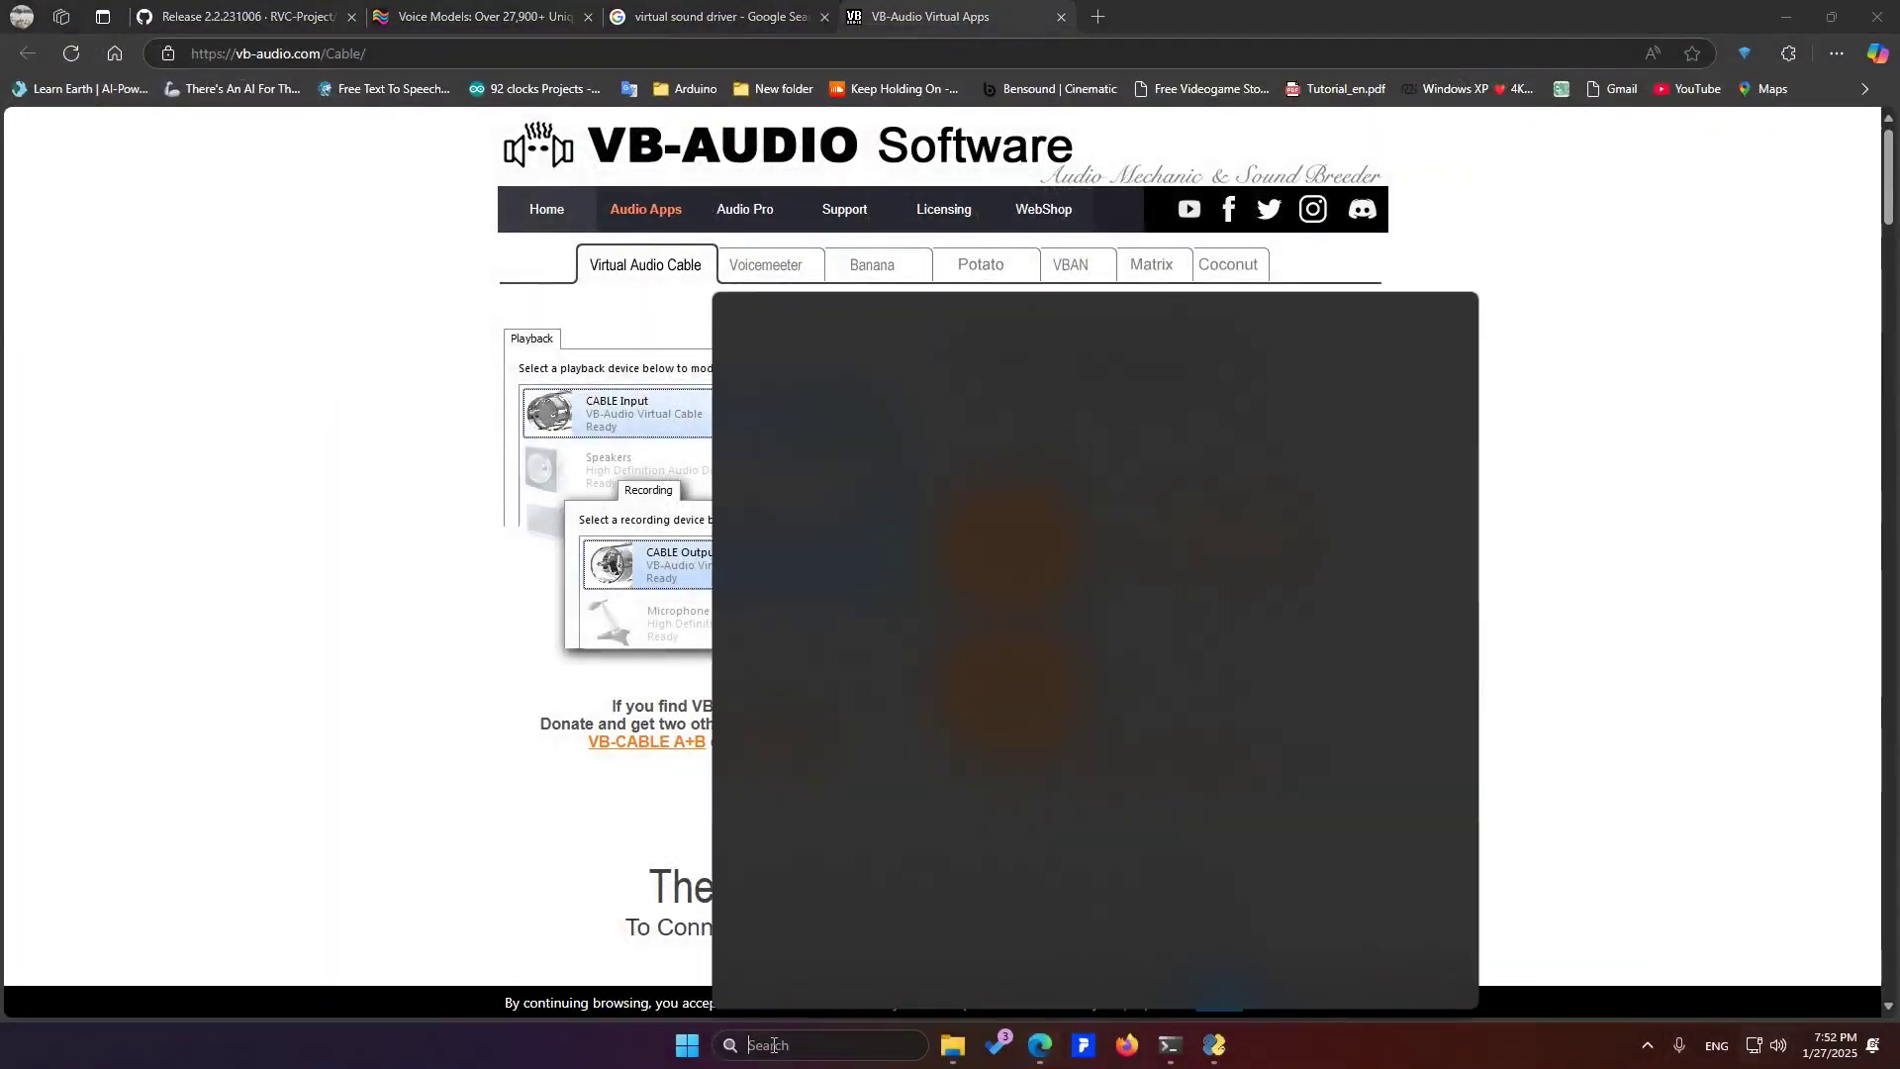
text(sound)
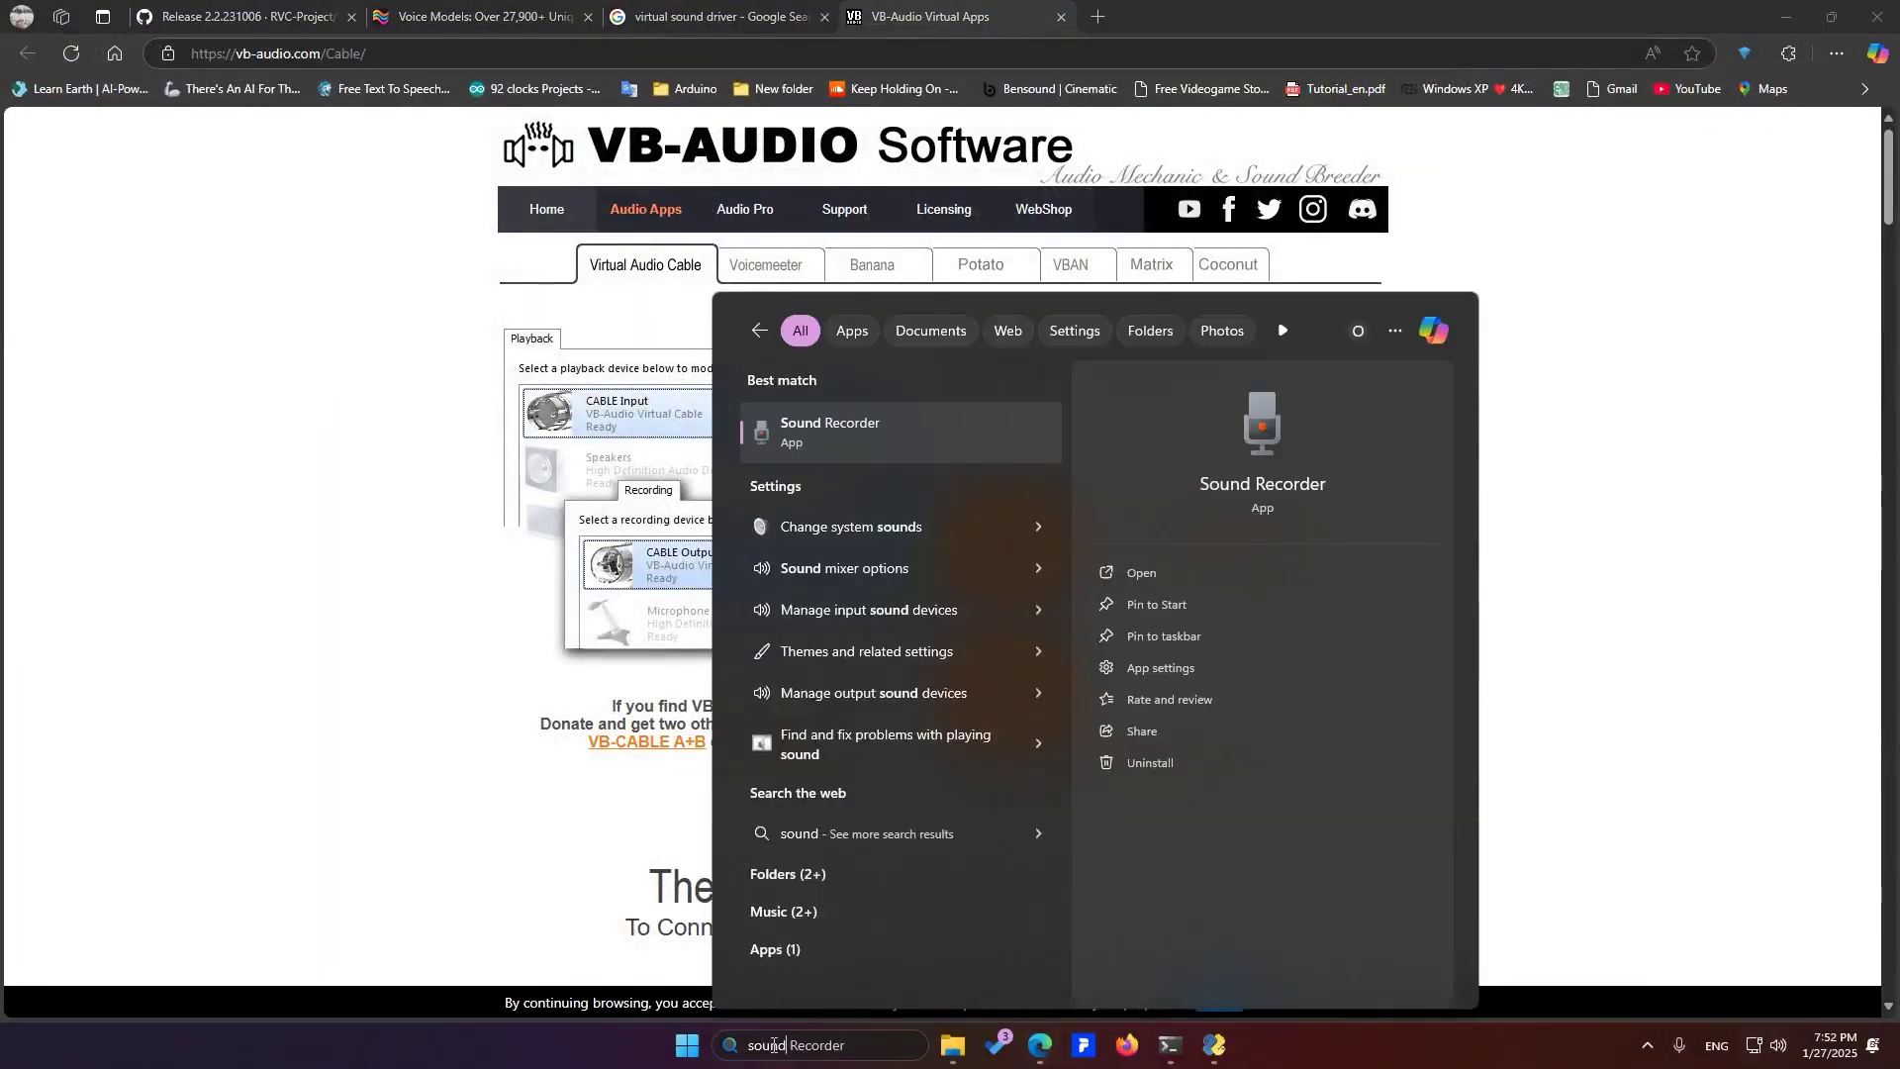
Enable CABLE Output under Recording devices, set it as default, and confirm with OK
click(841, 530)
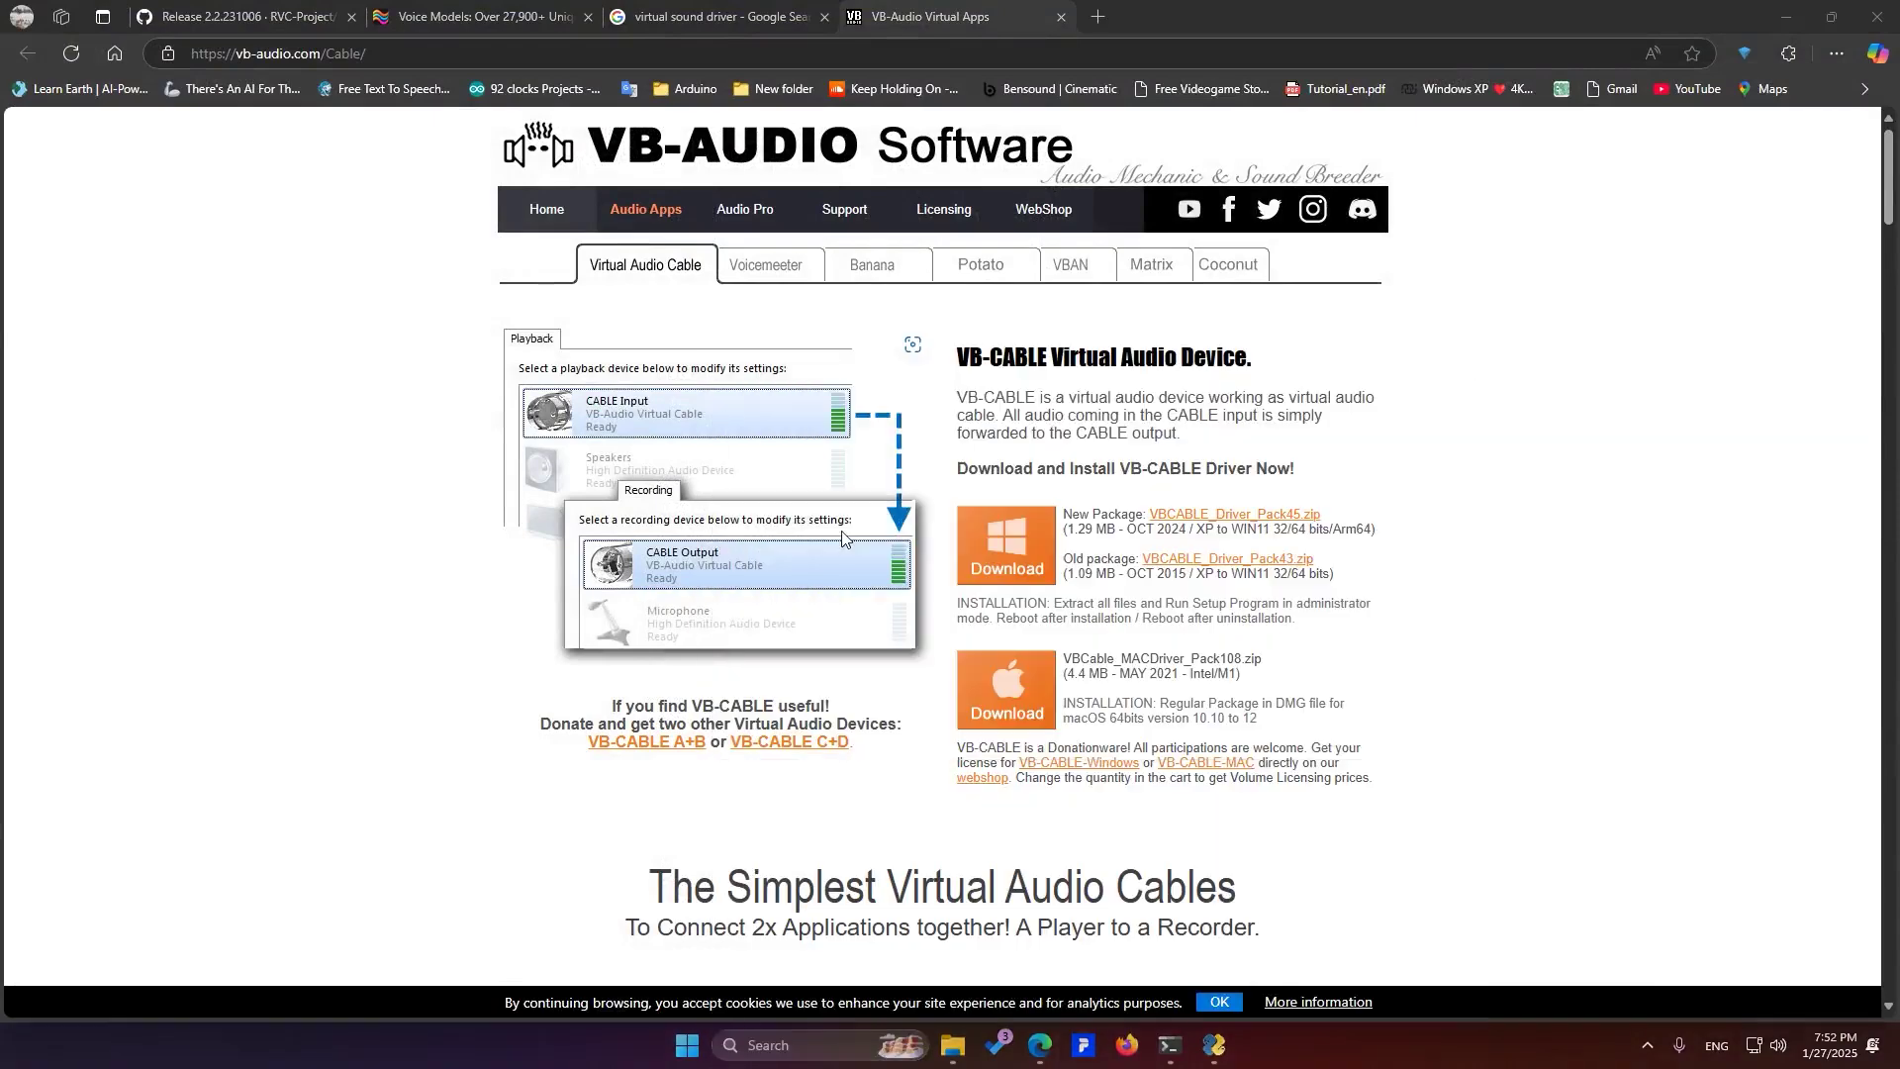
click(125, 74)
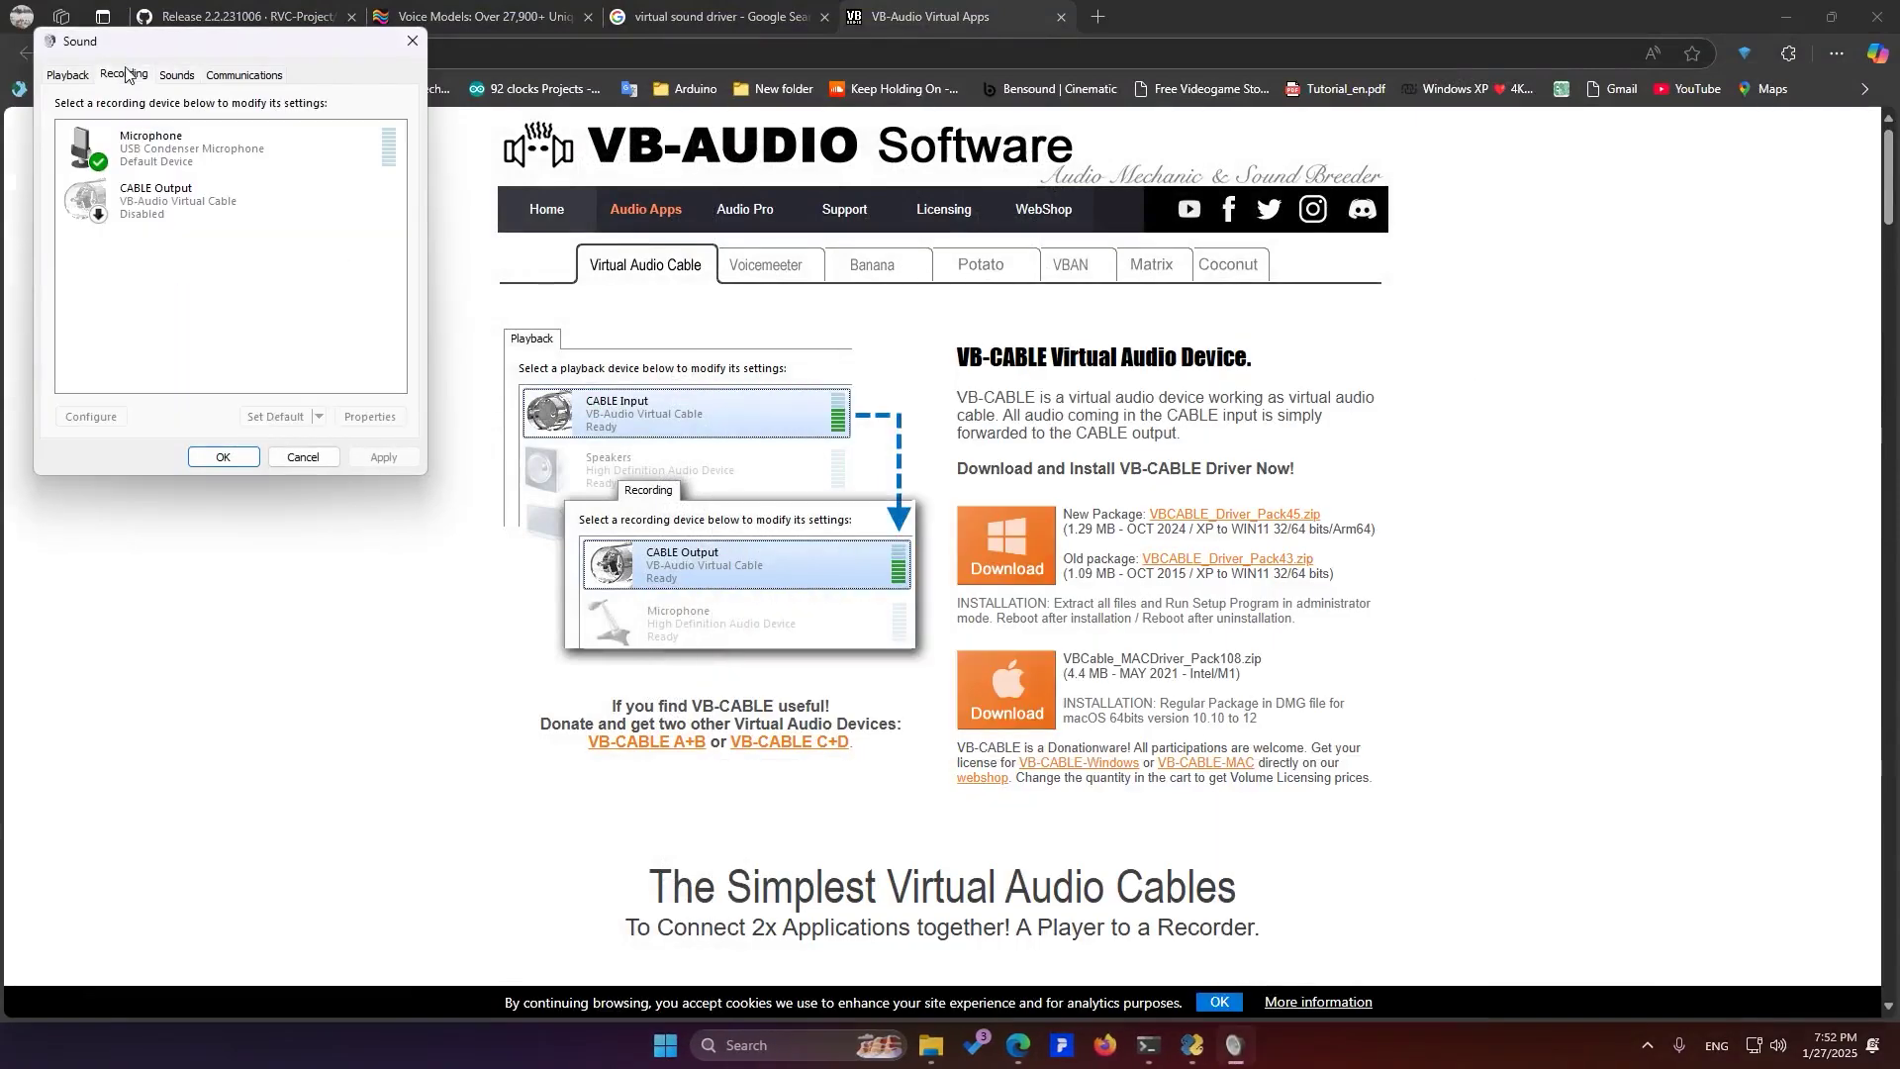
click(149, 210)
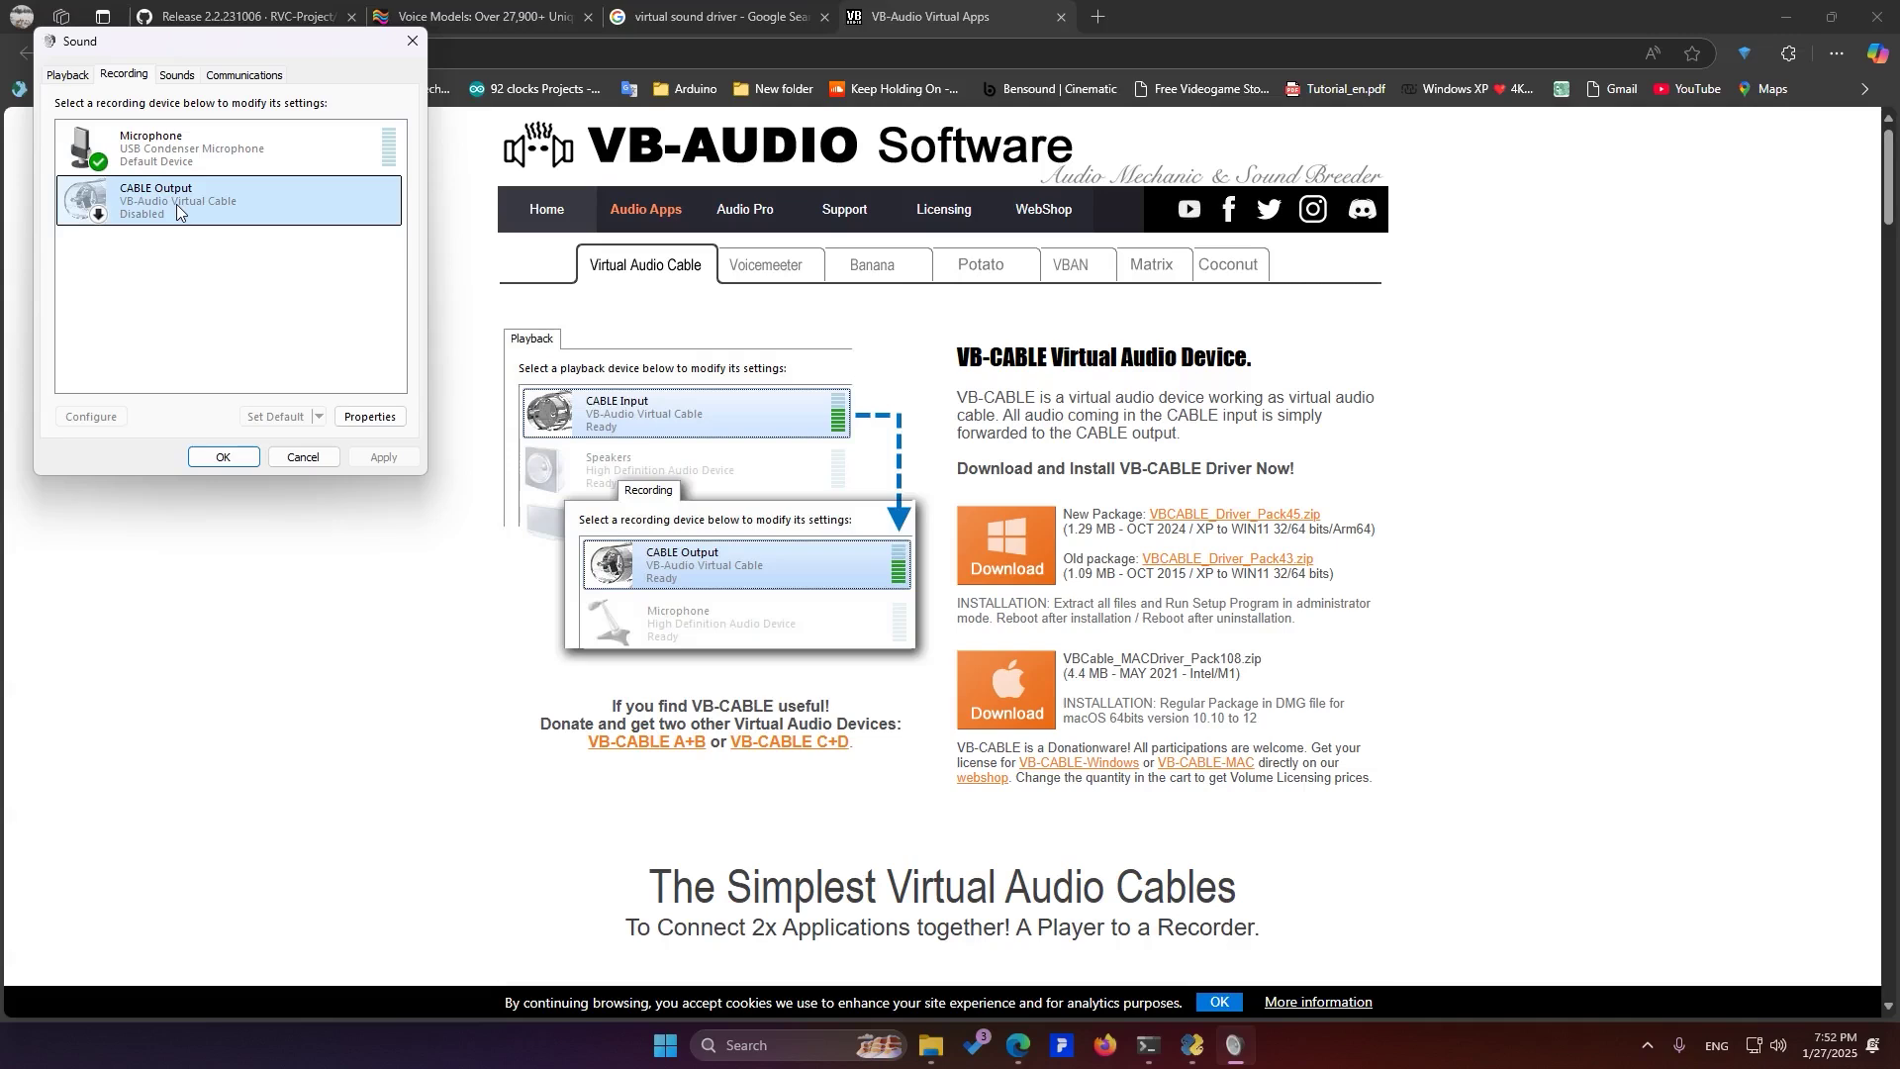
right_click(176, 204)
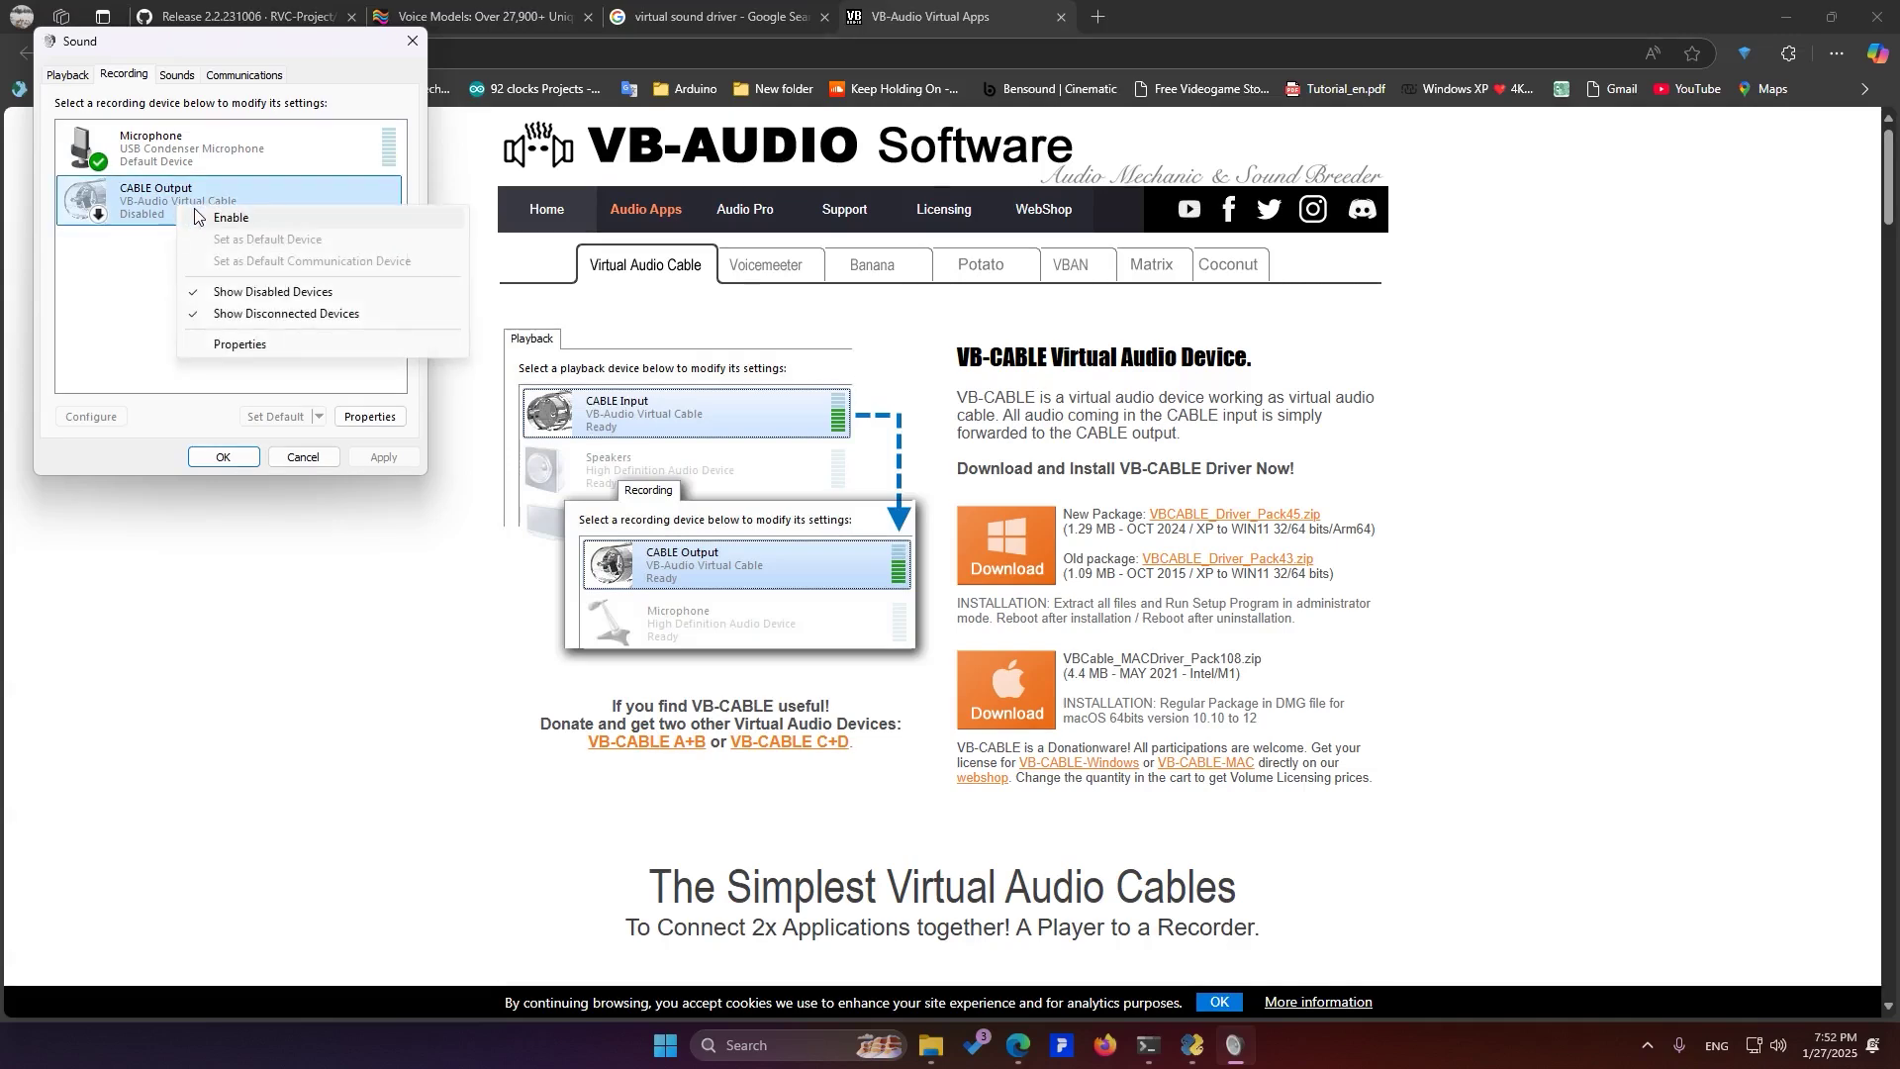
click(199, 217)
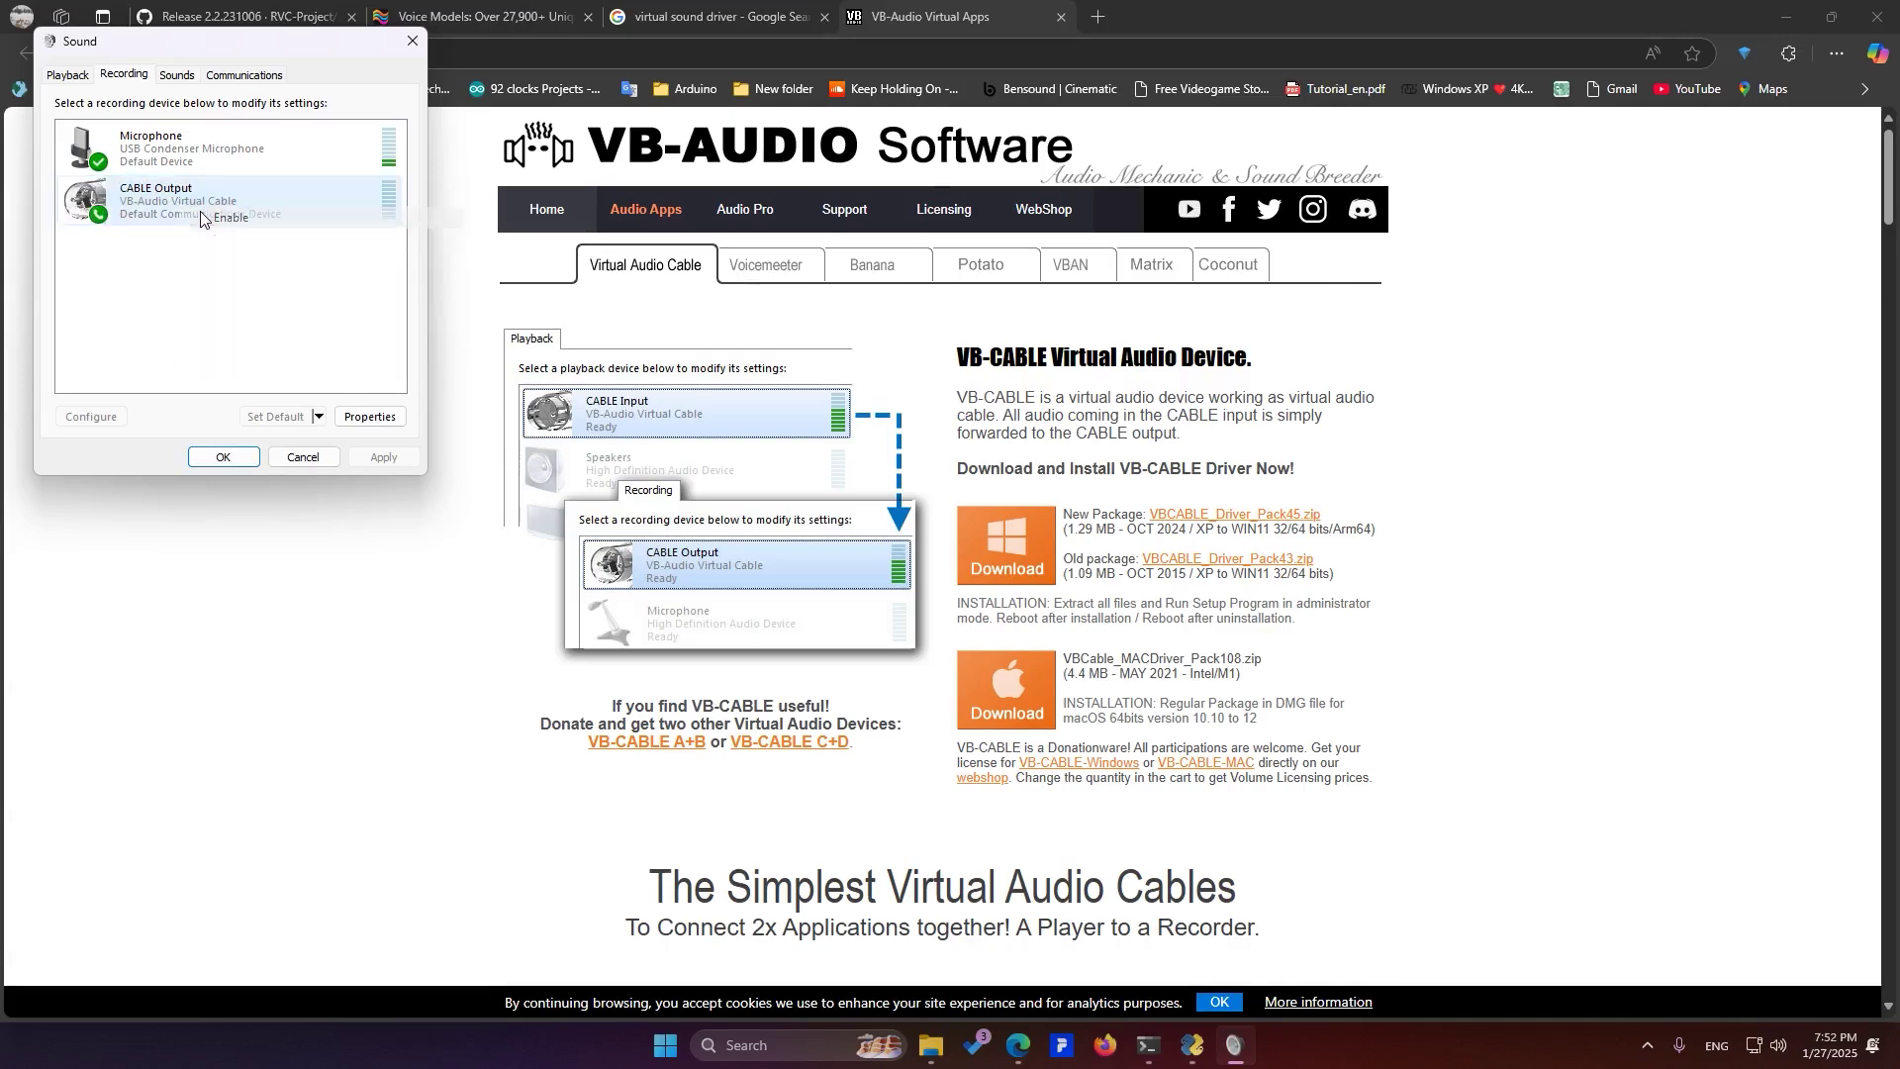
click(287, 213)
click(272, 417)
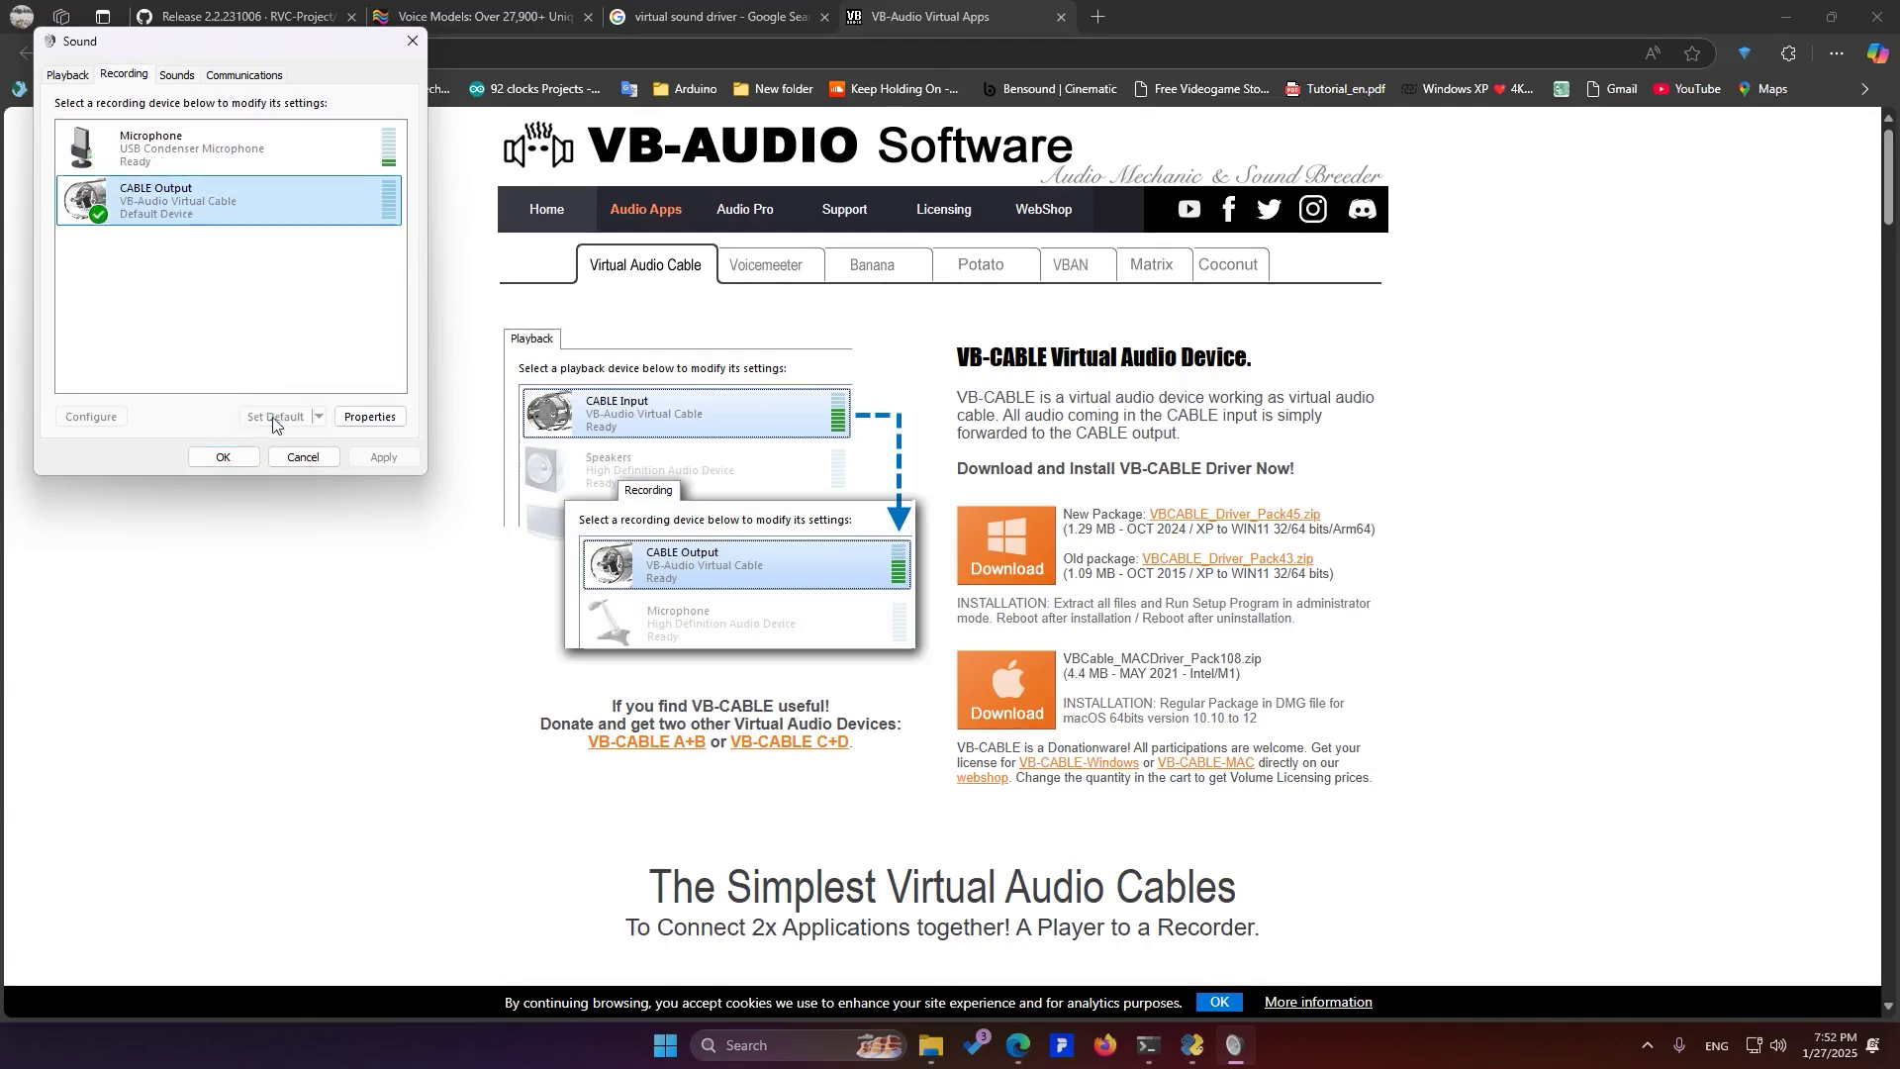
click(218, 458)
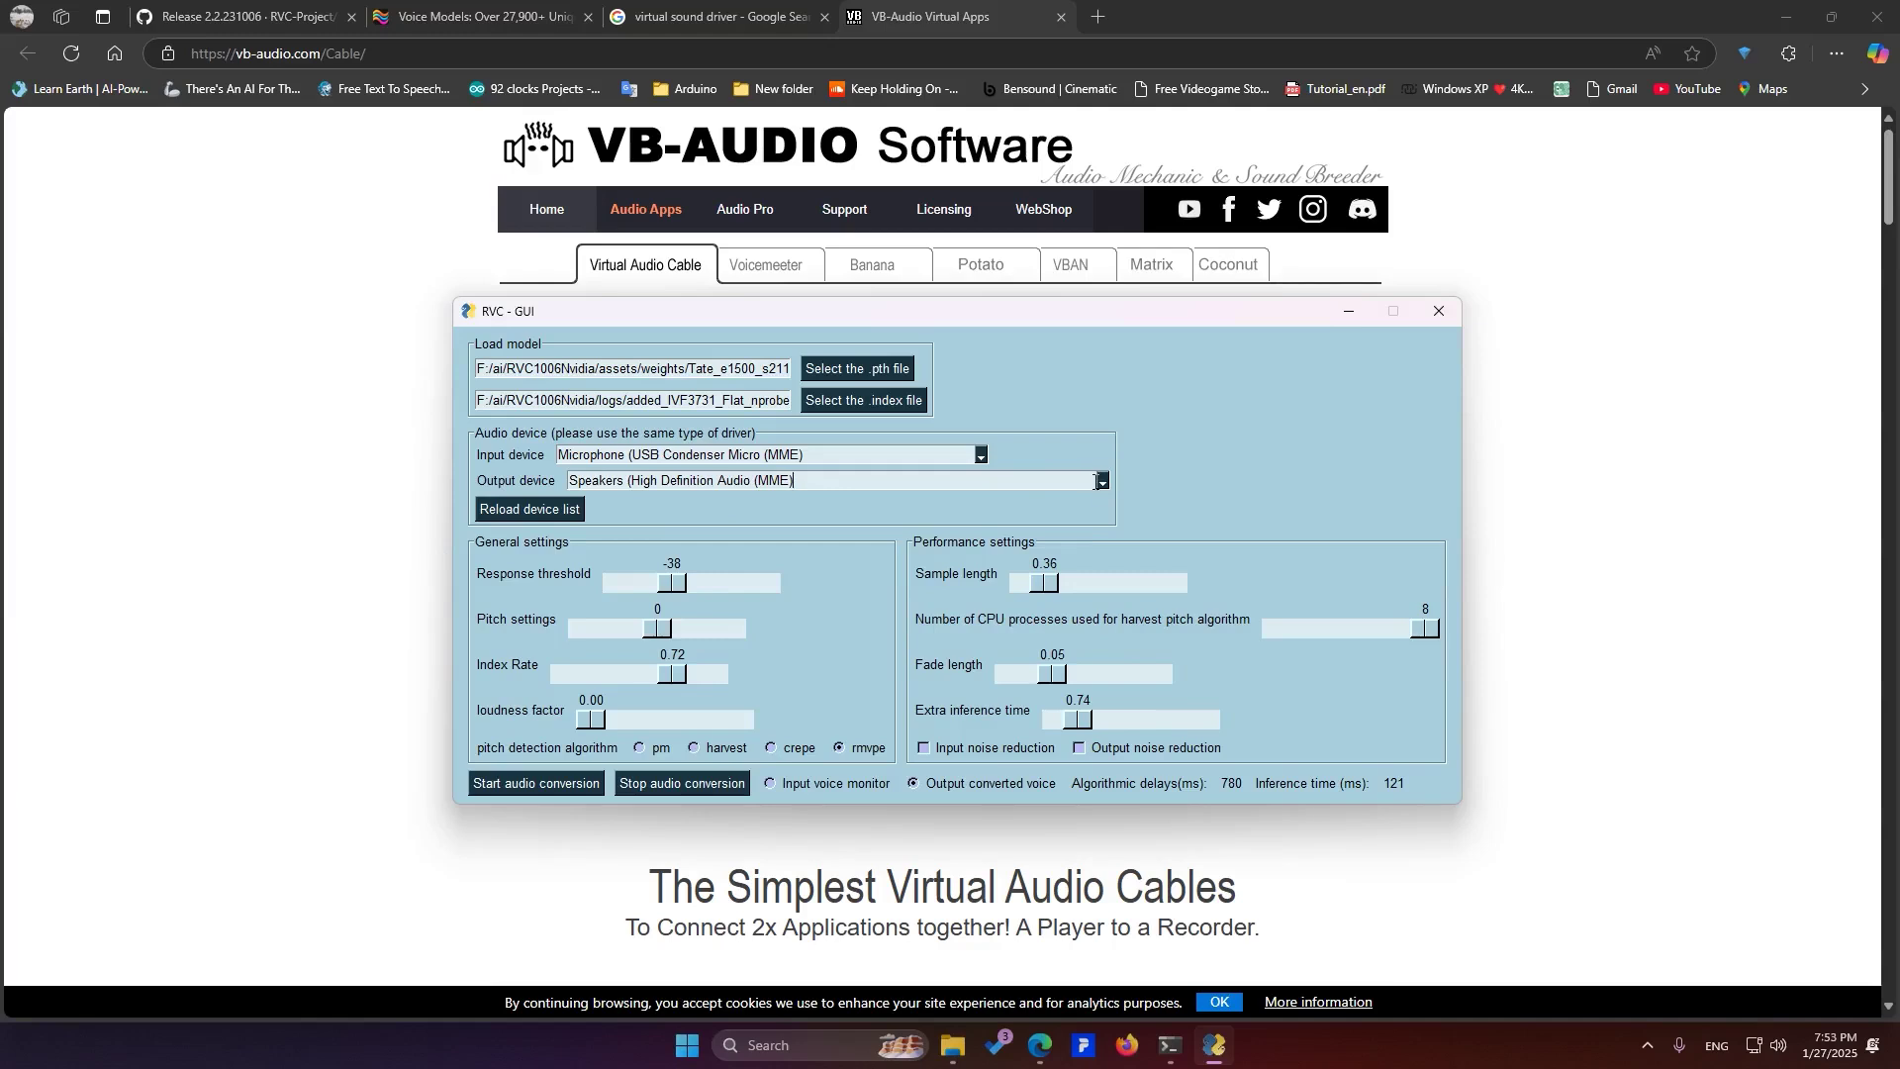
Pick CABLE Input (VB-Audio Virtual C (MME)) in the Output device list instead of the speakers
click(1102, 482)
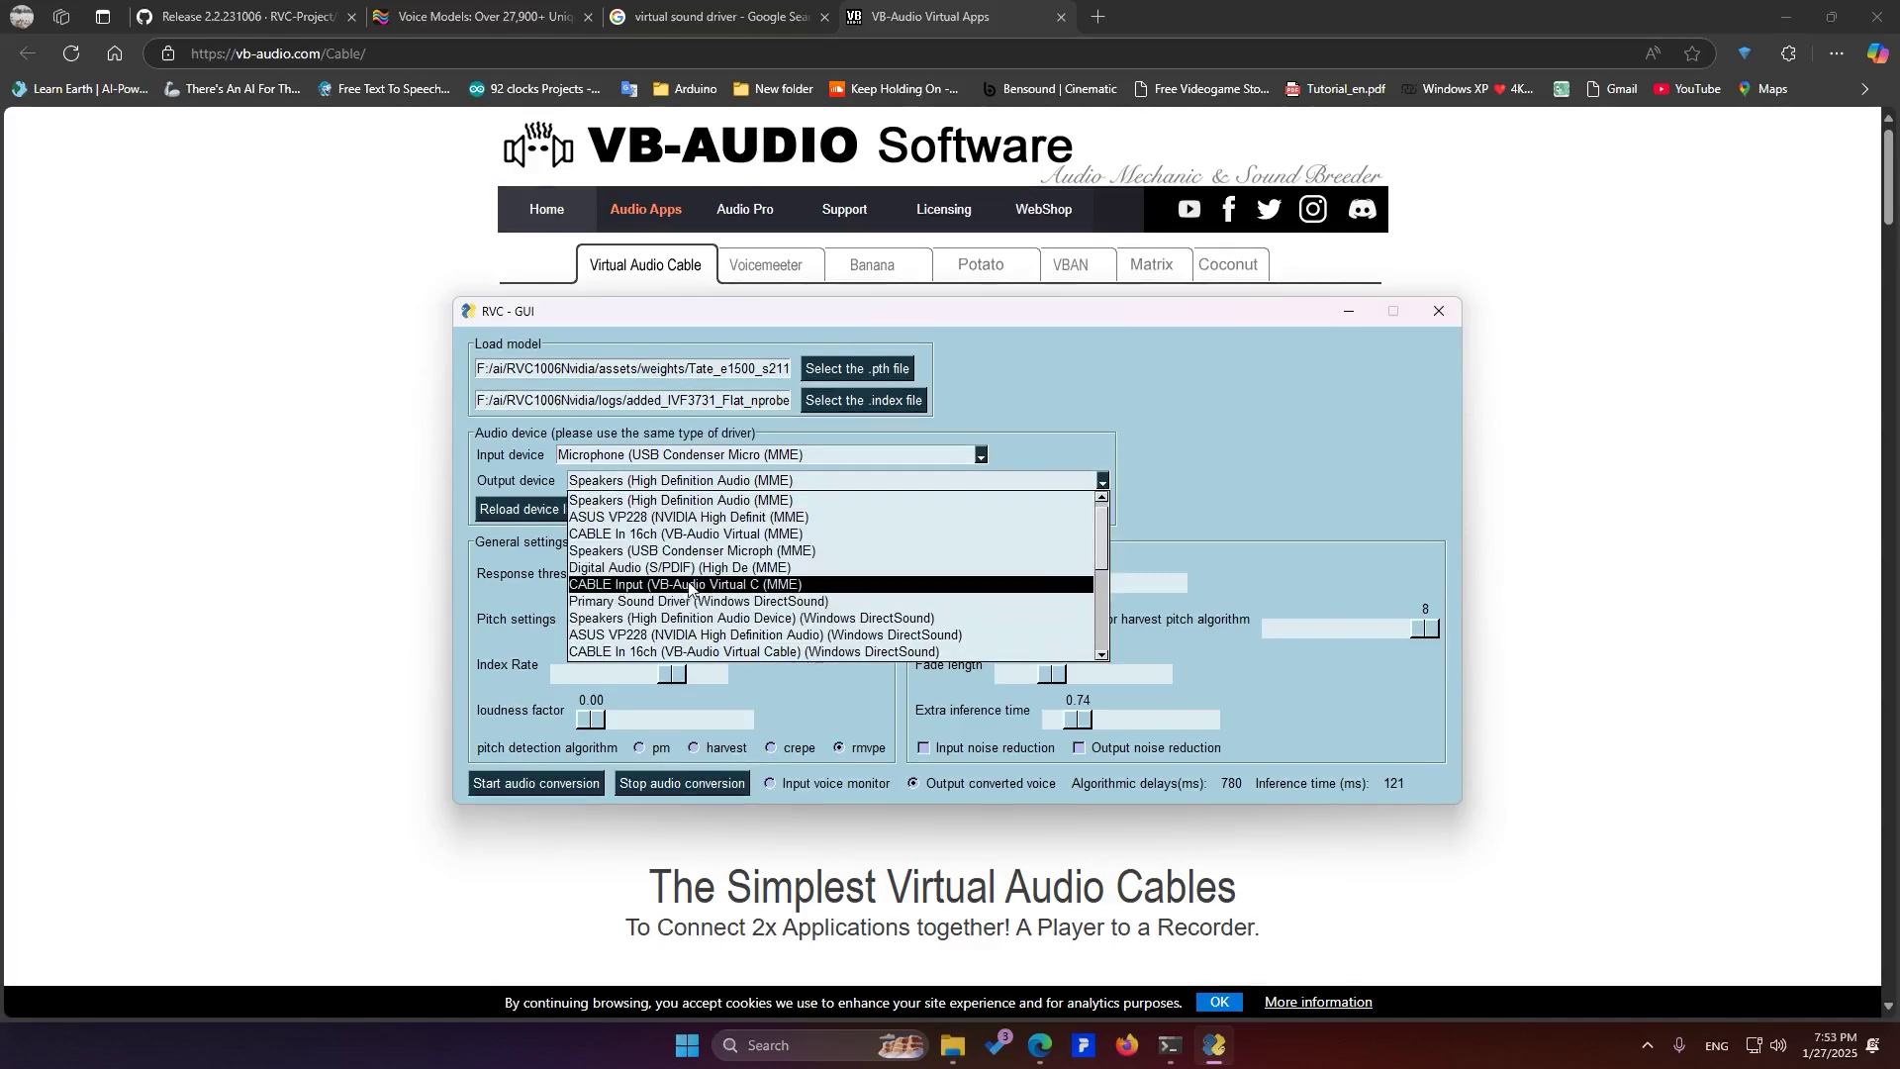
click(763, 584)
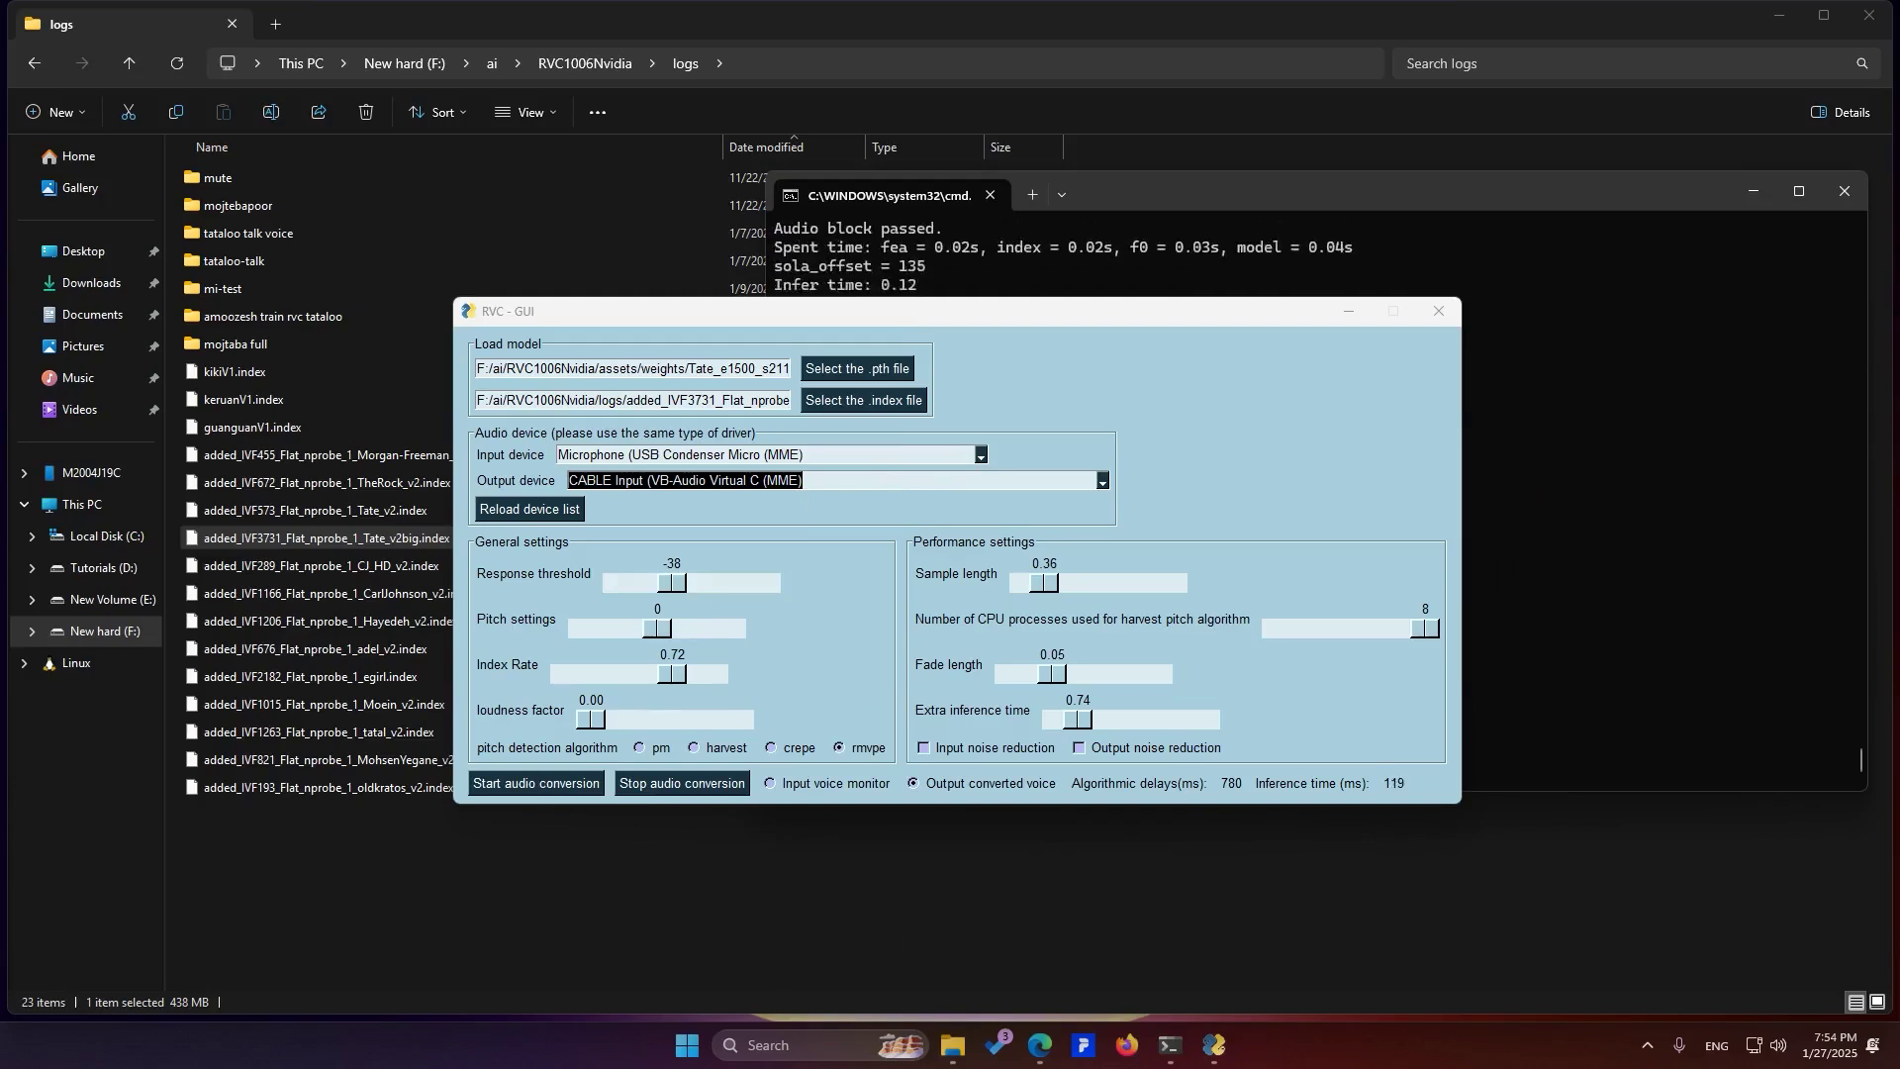
click(814, 1052)
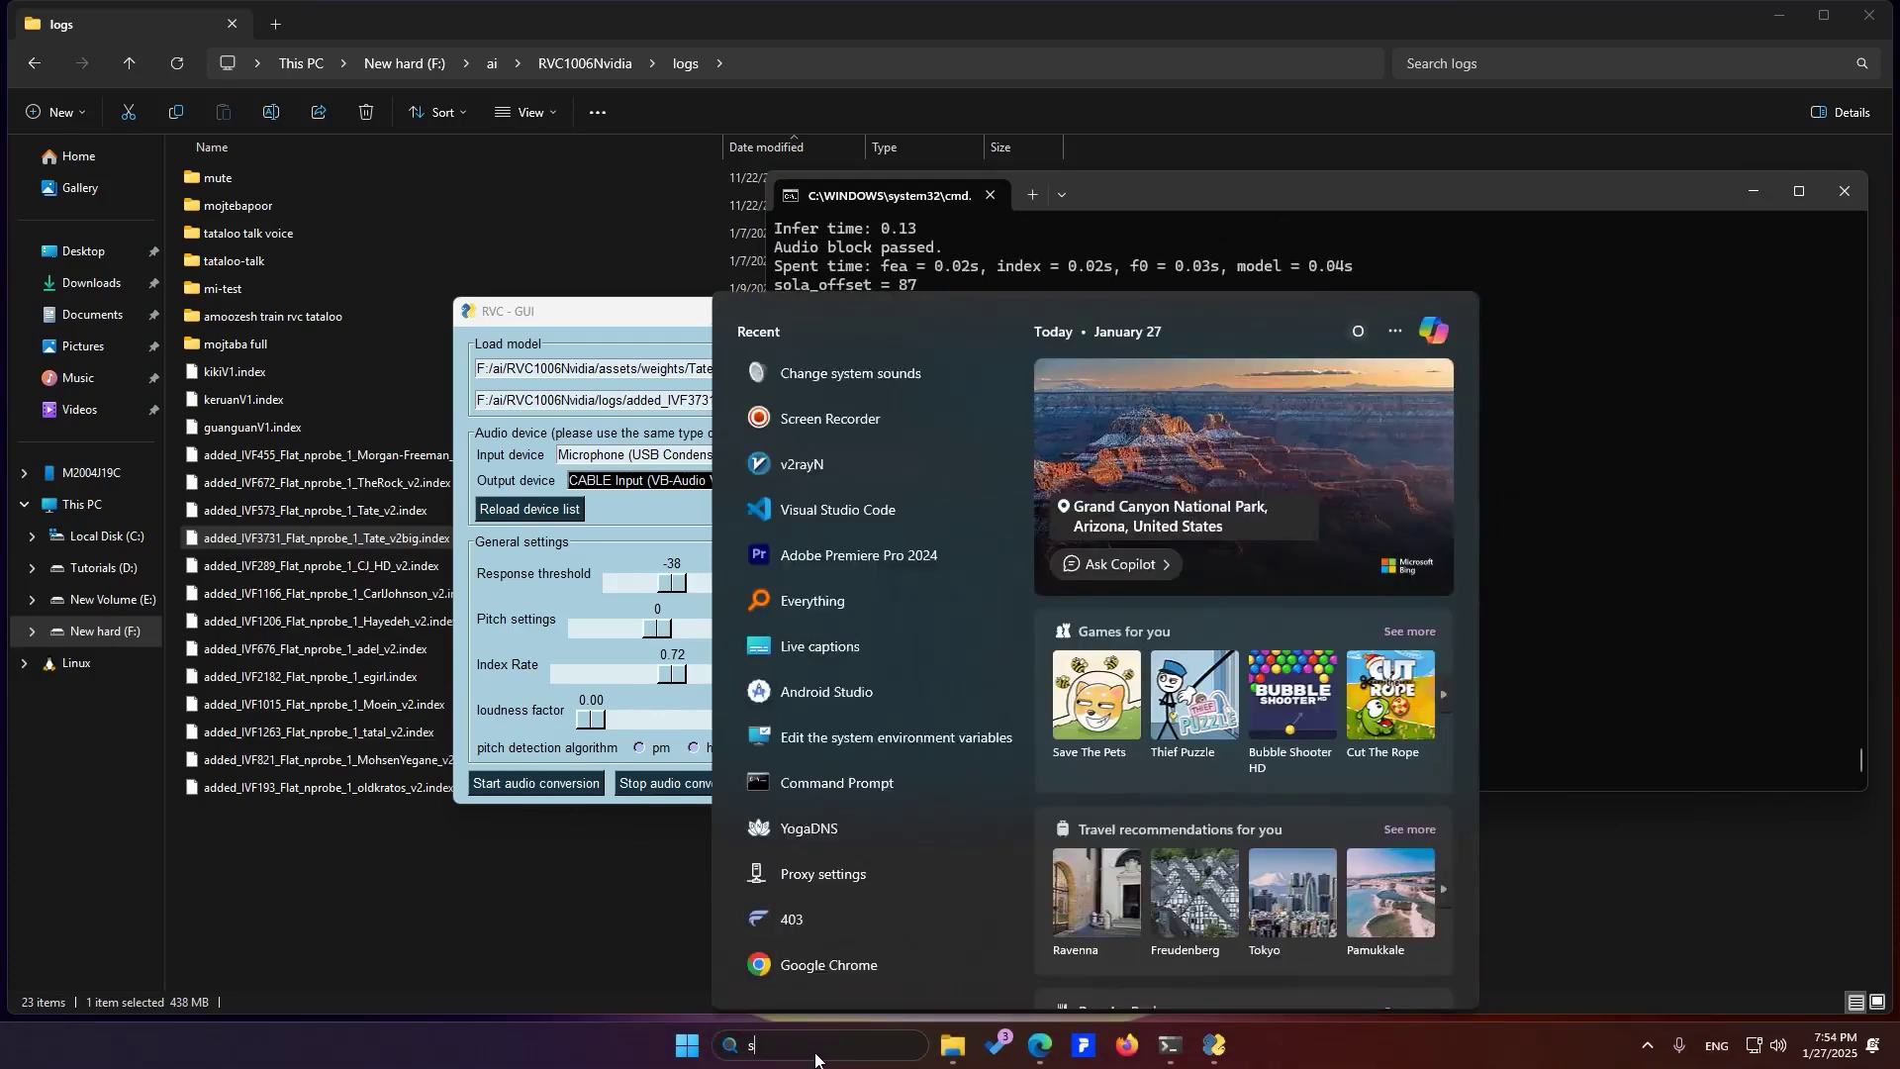
text(sound)
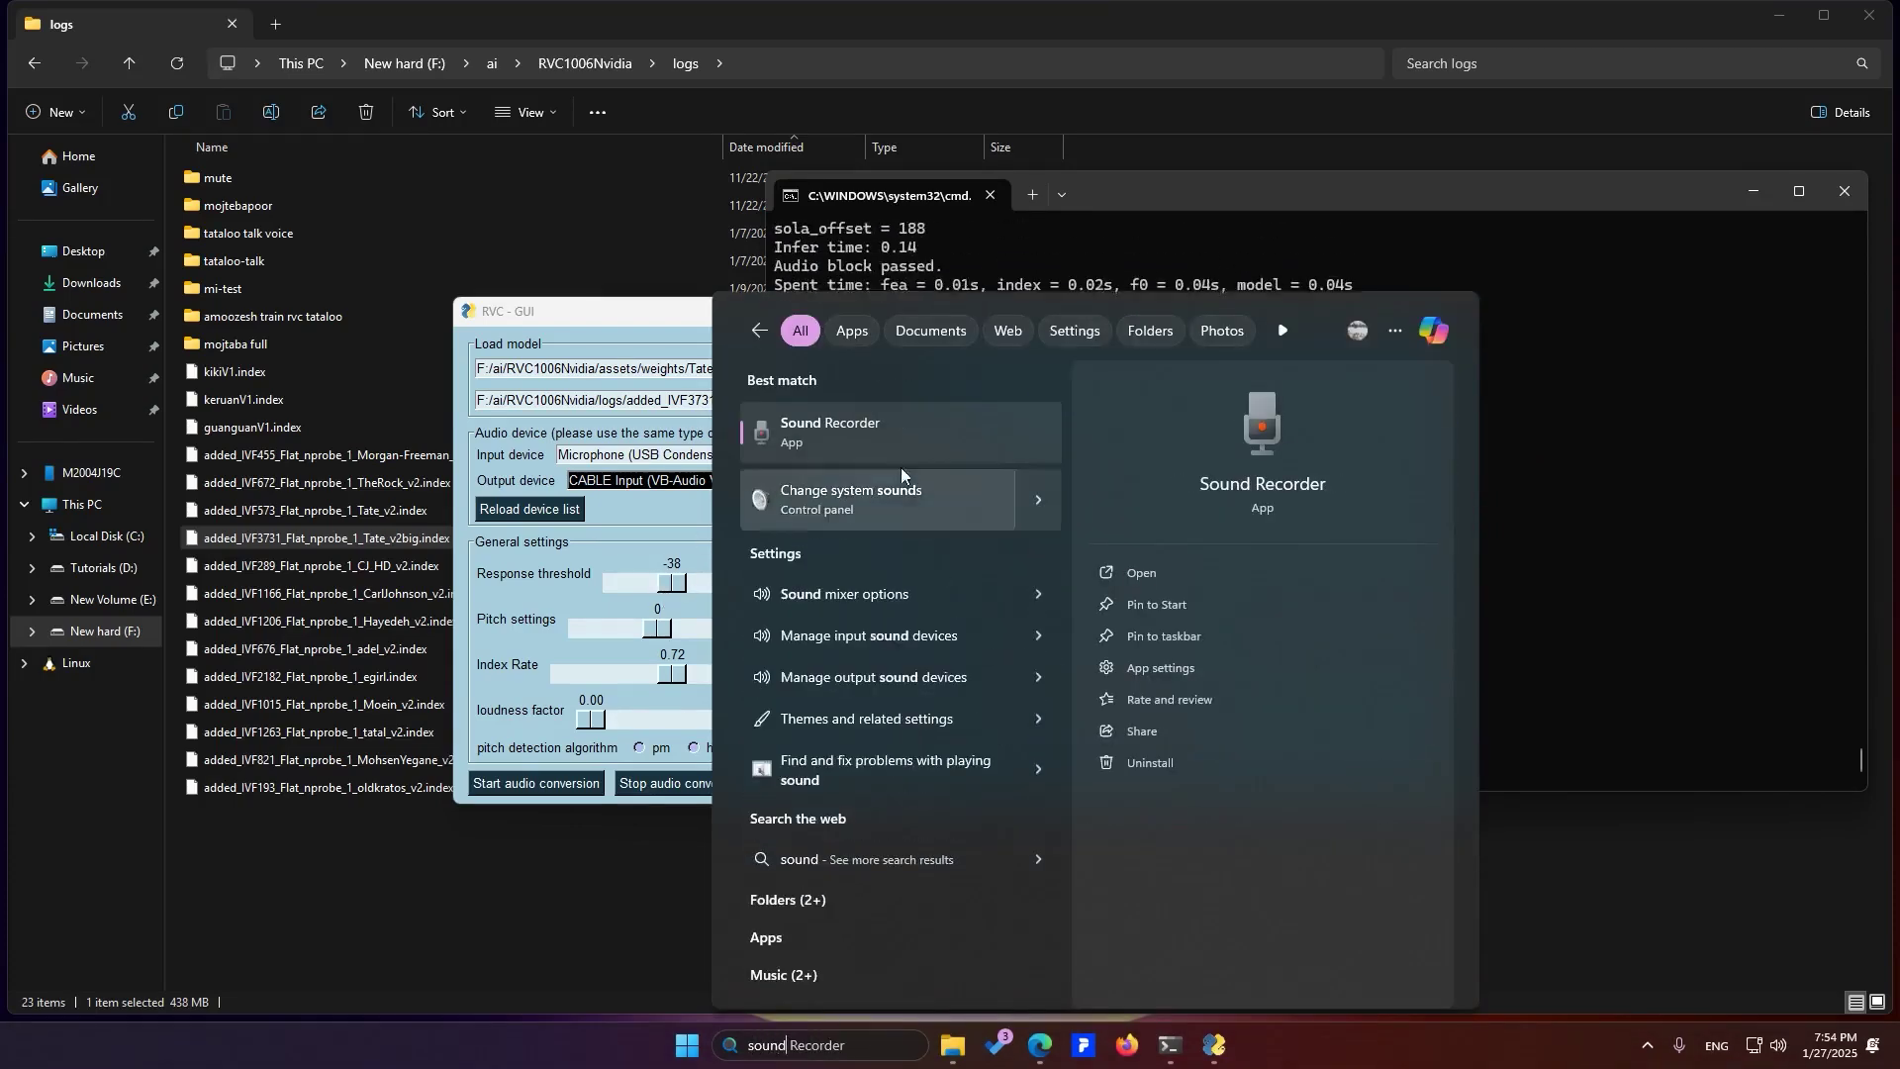
key(BackSpace)
key(BackSpace)
key(BackSpace)
key(BackSpace)
click(825, 416)
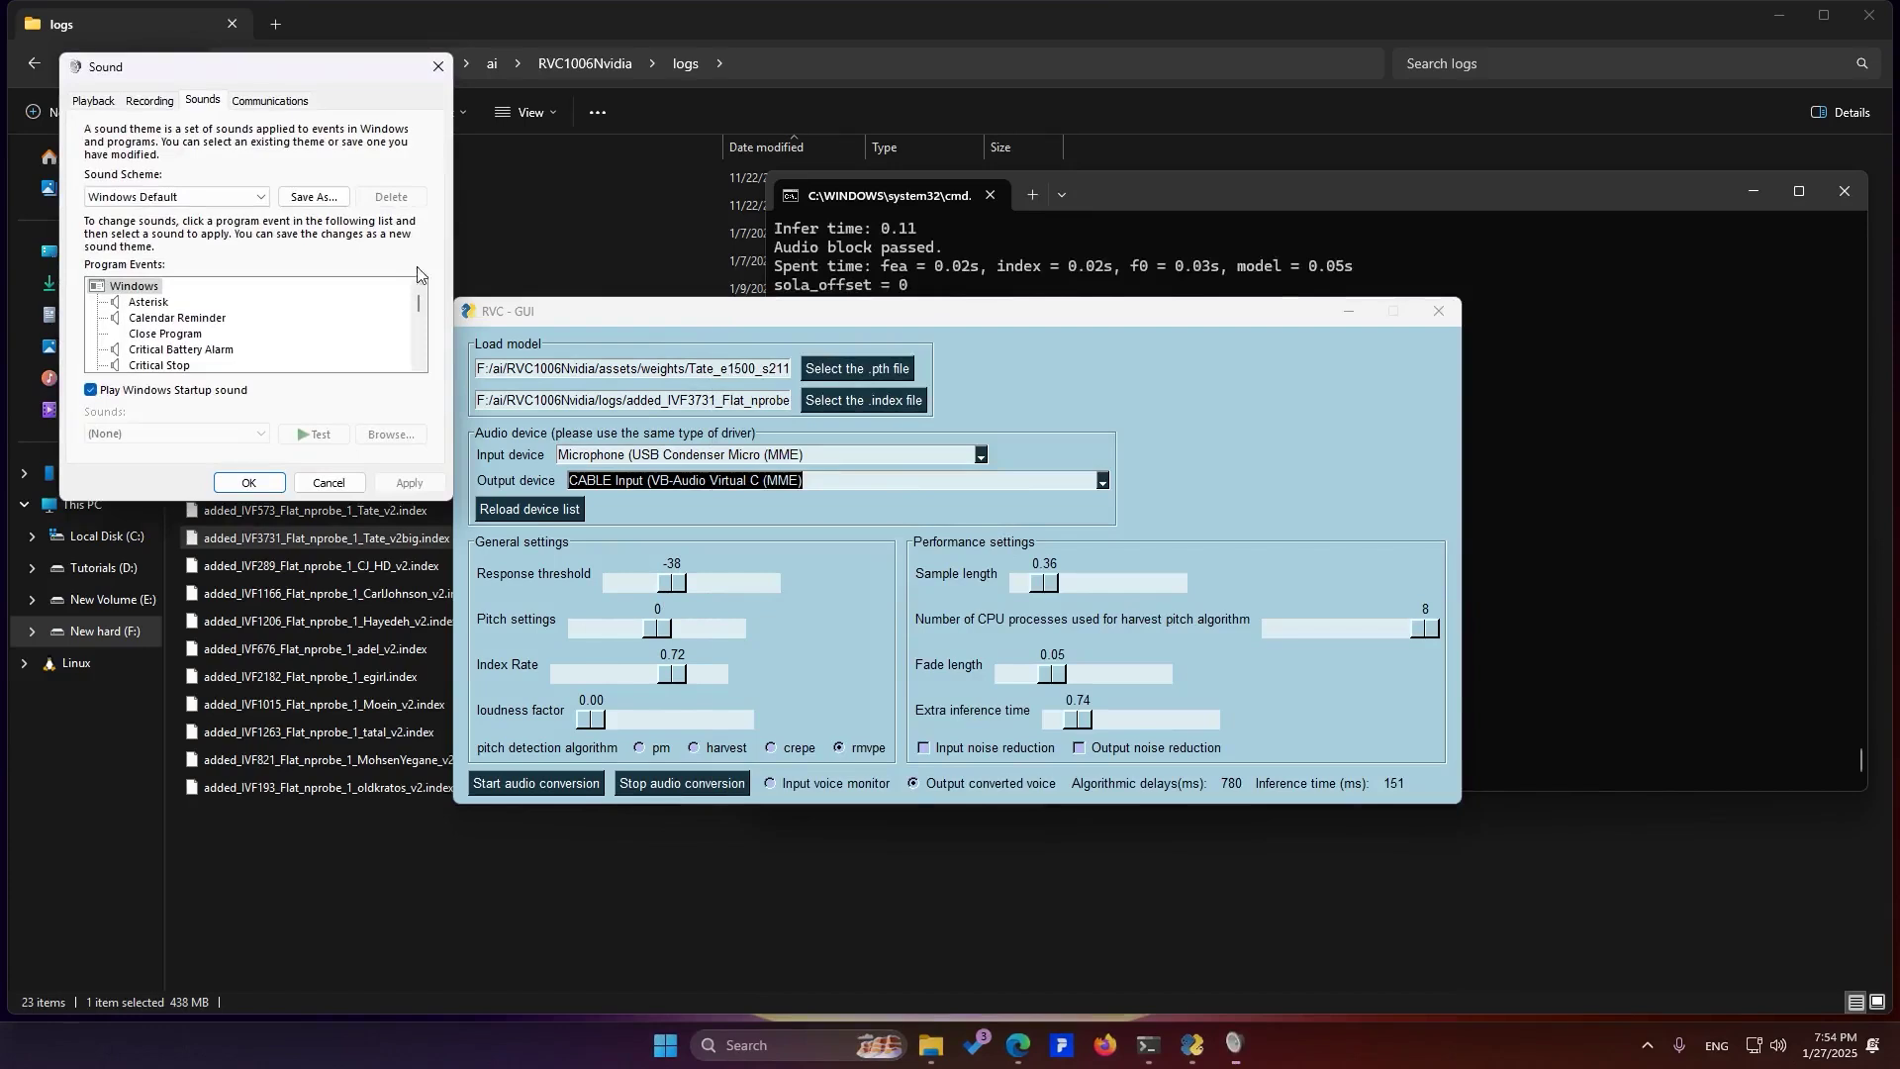
click(150, 101)
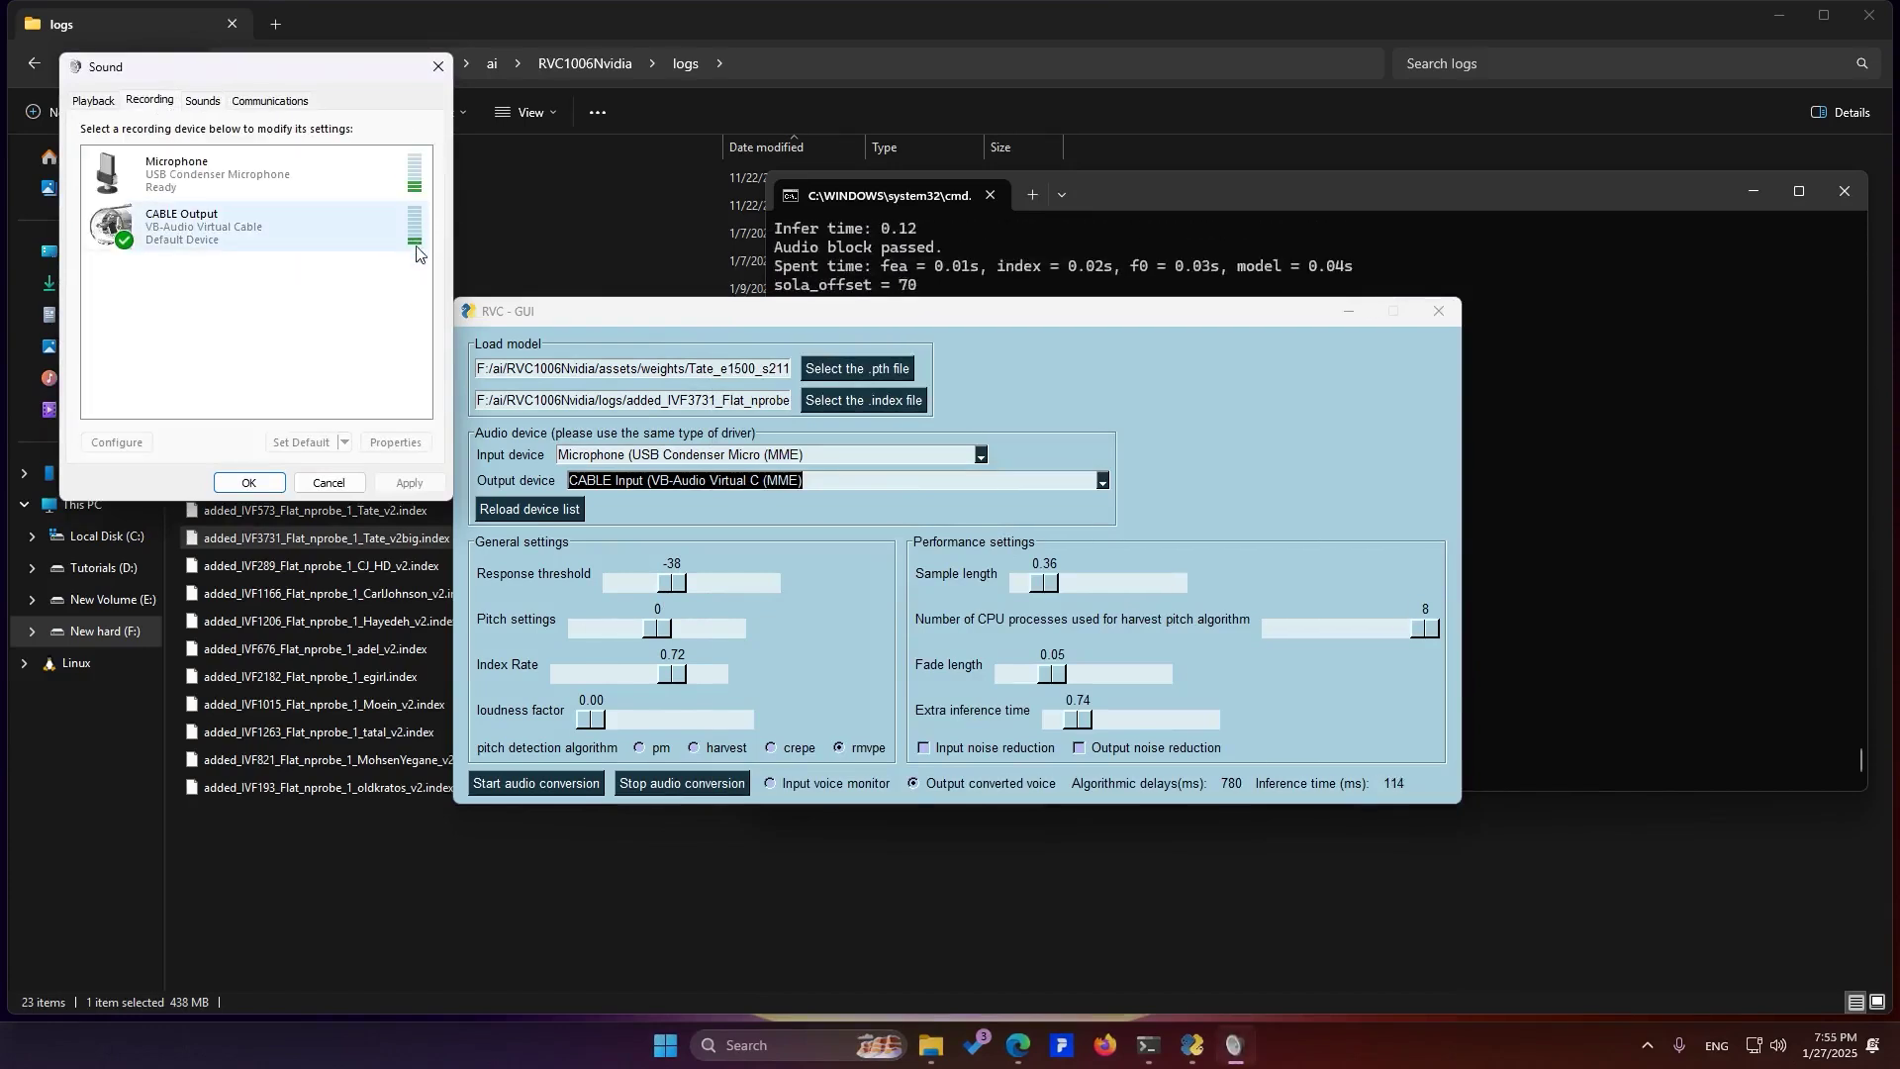
key(Escape)
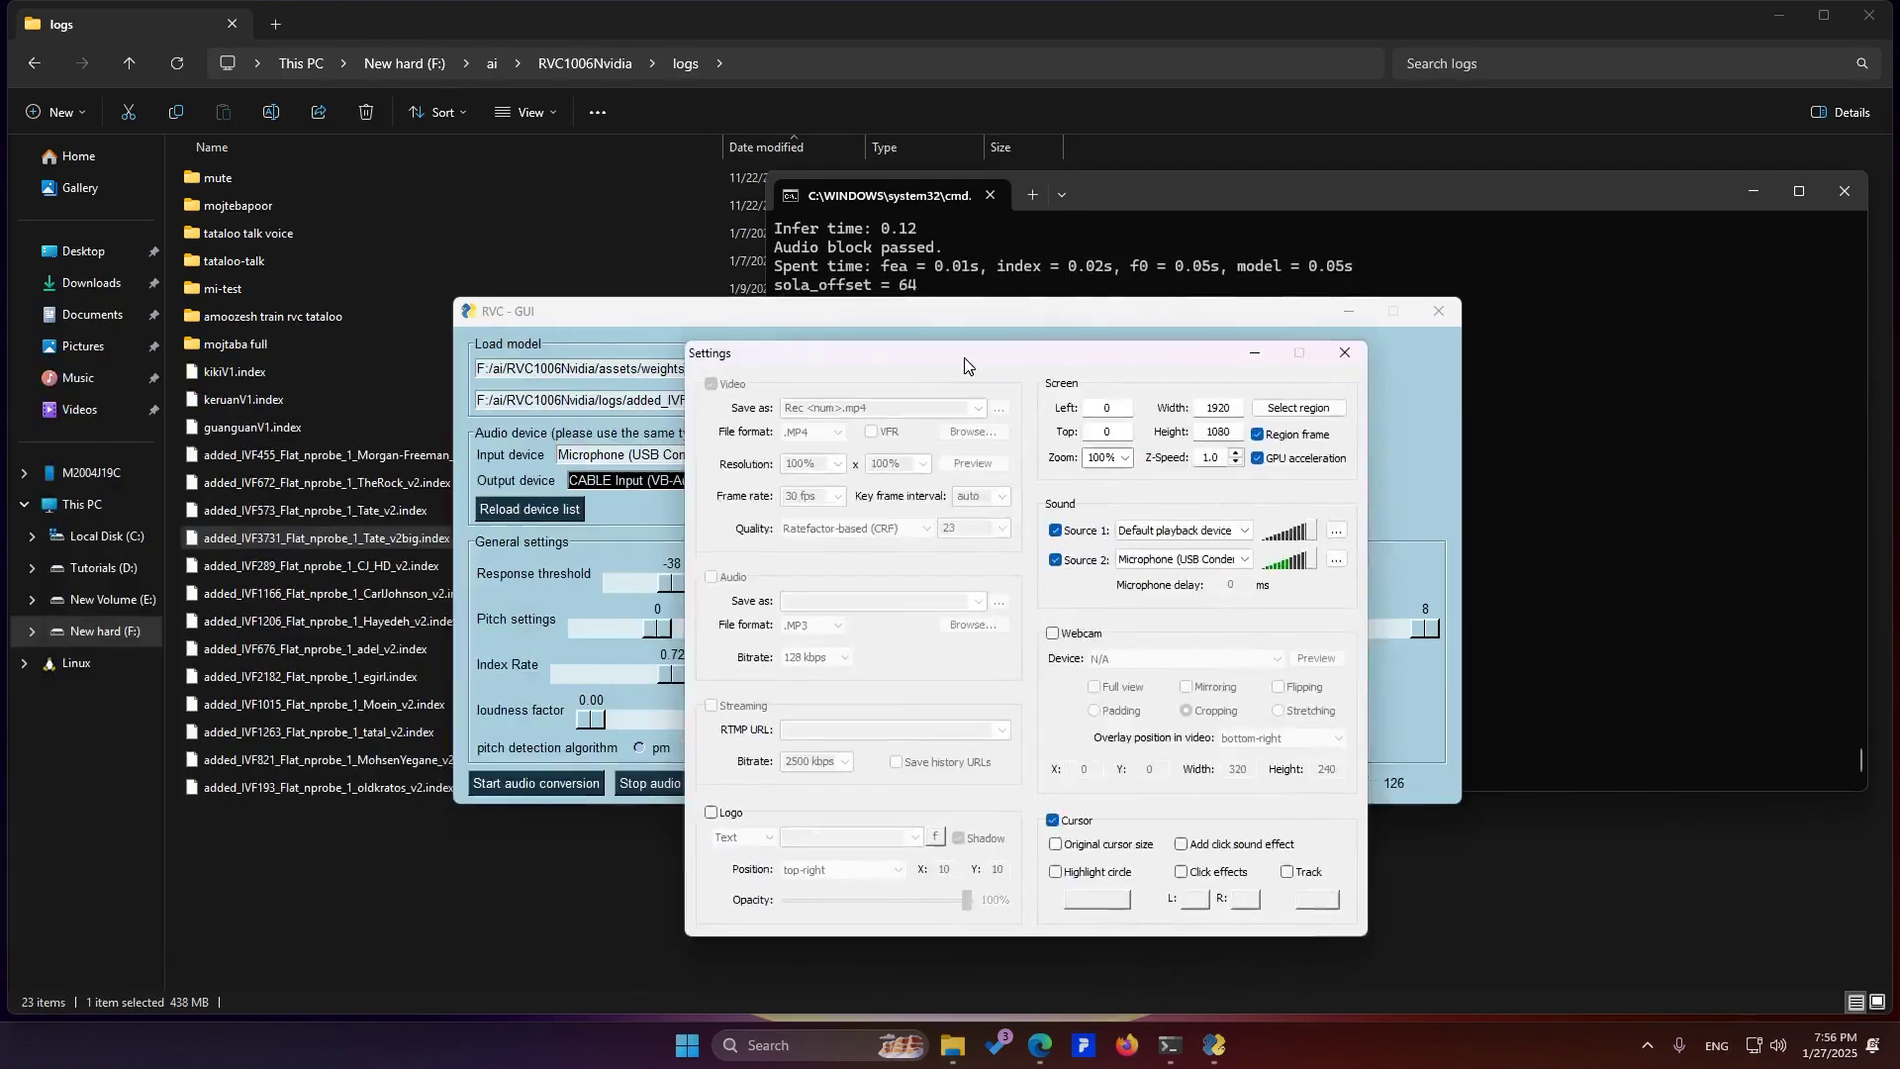
Keep Microphone (USB Condenser) as the recorder's Source 2 and close its Settings window
drag(964, 346, 1434, 317)
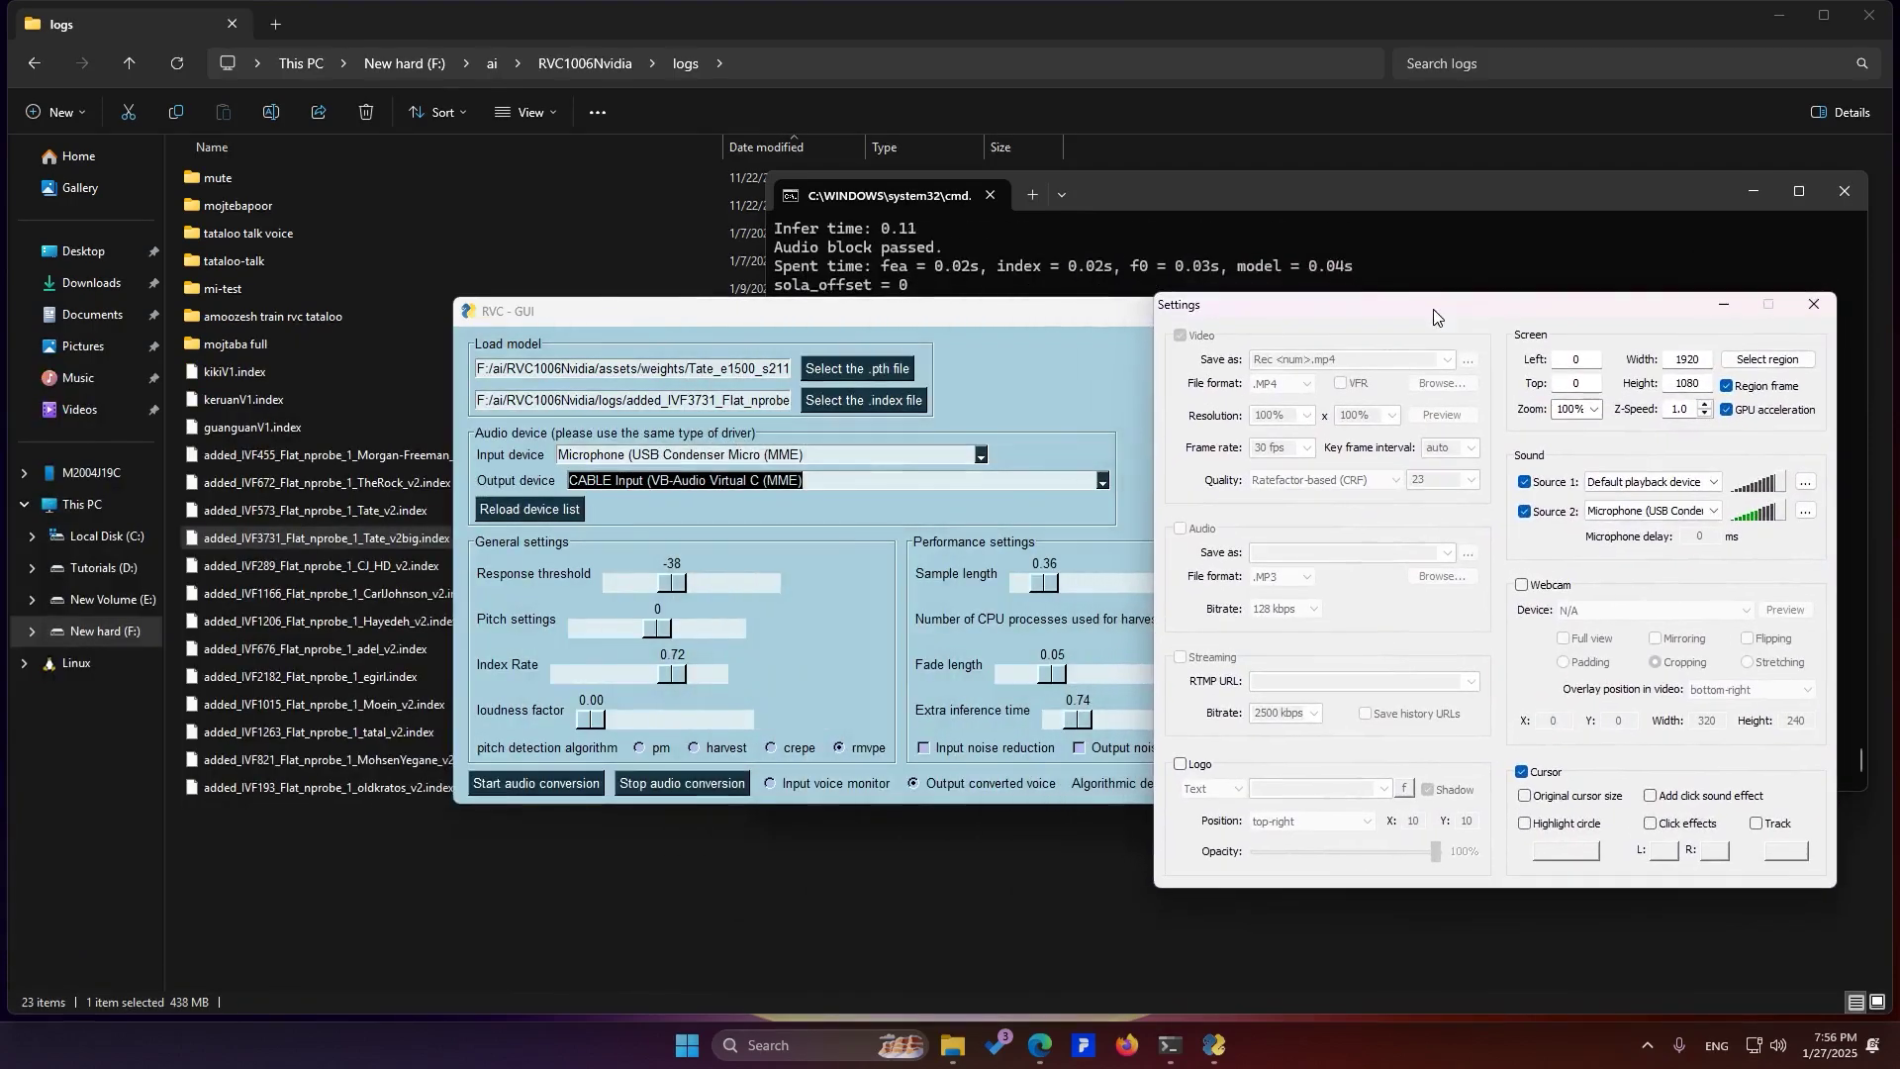
click(1662, 512)
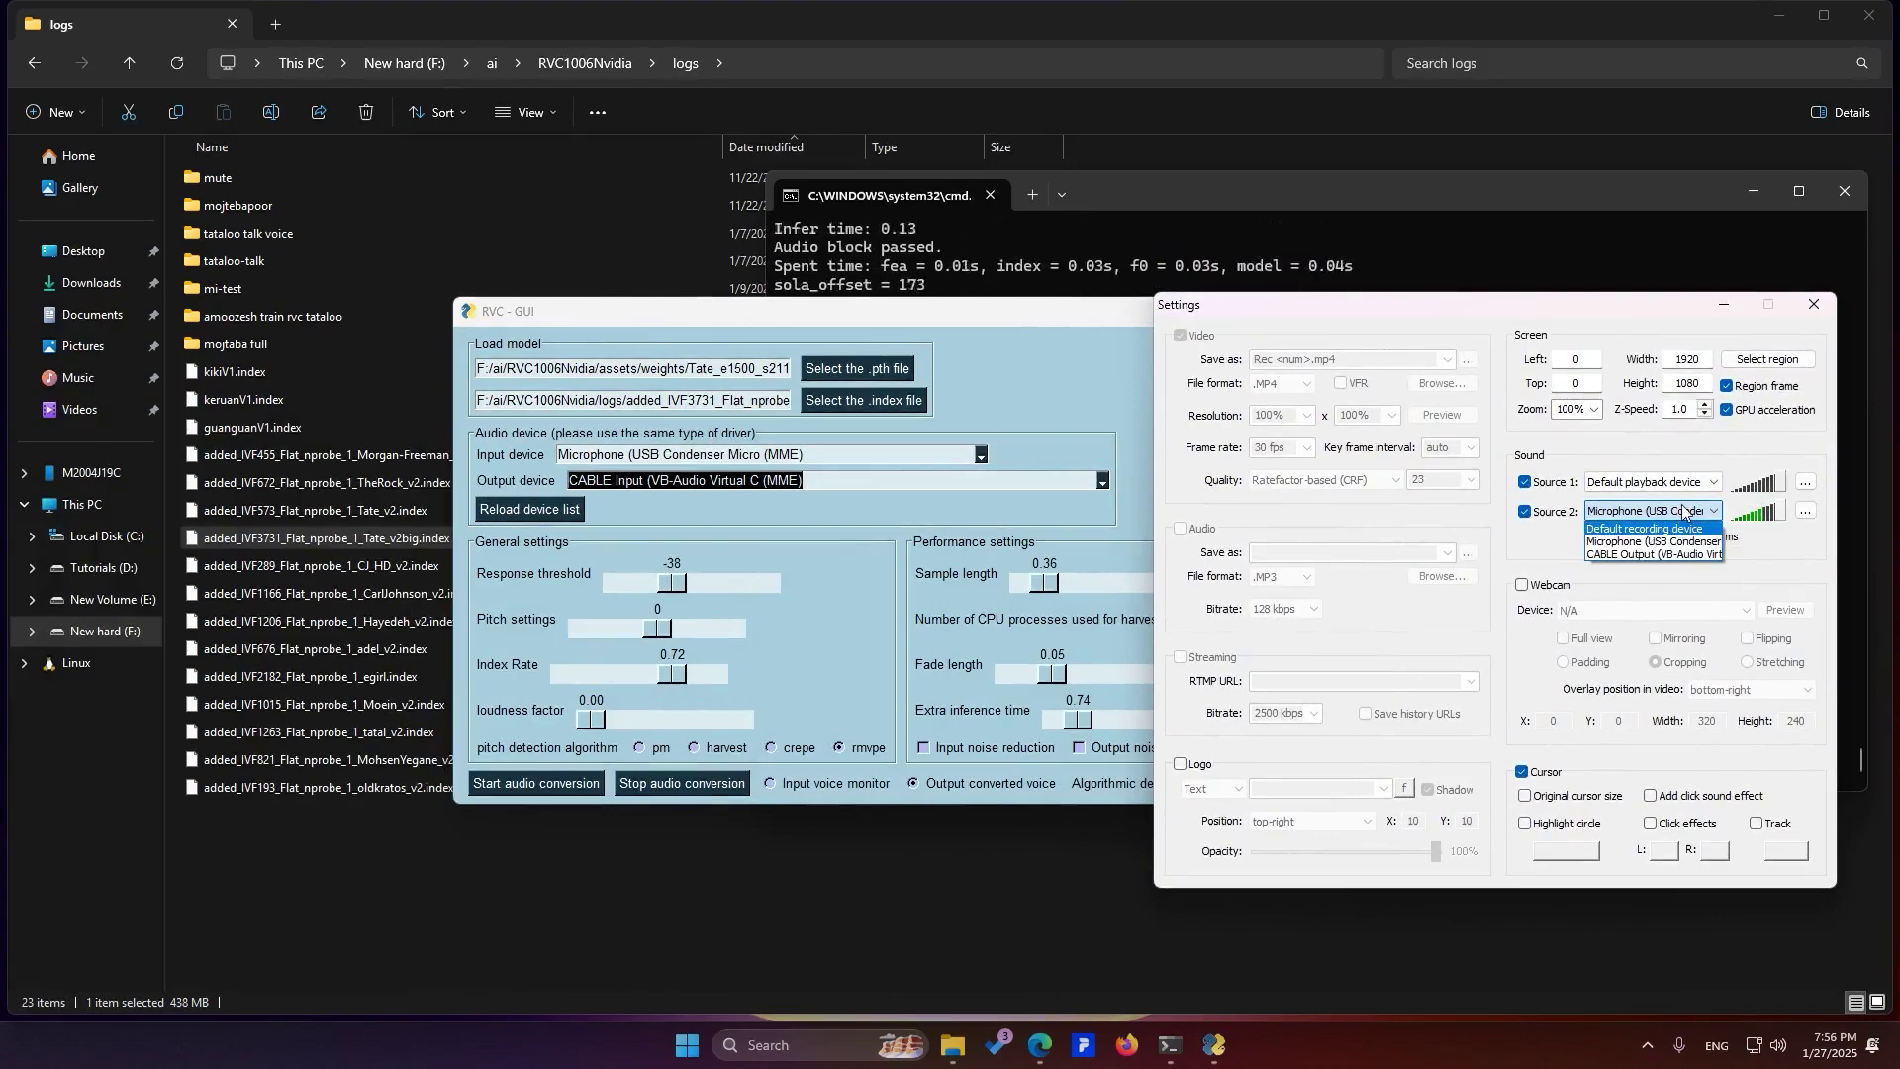
click(1643, 542)
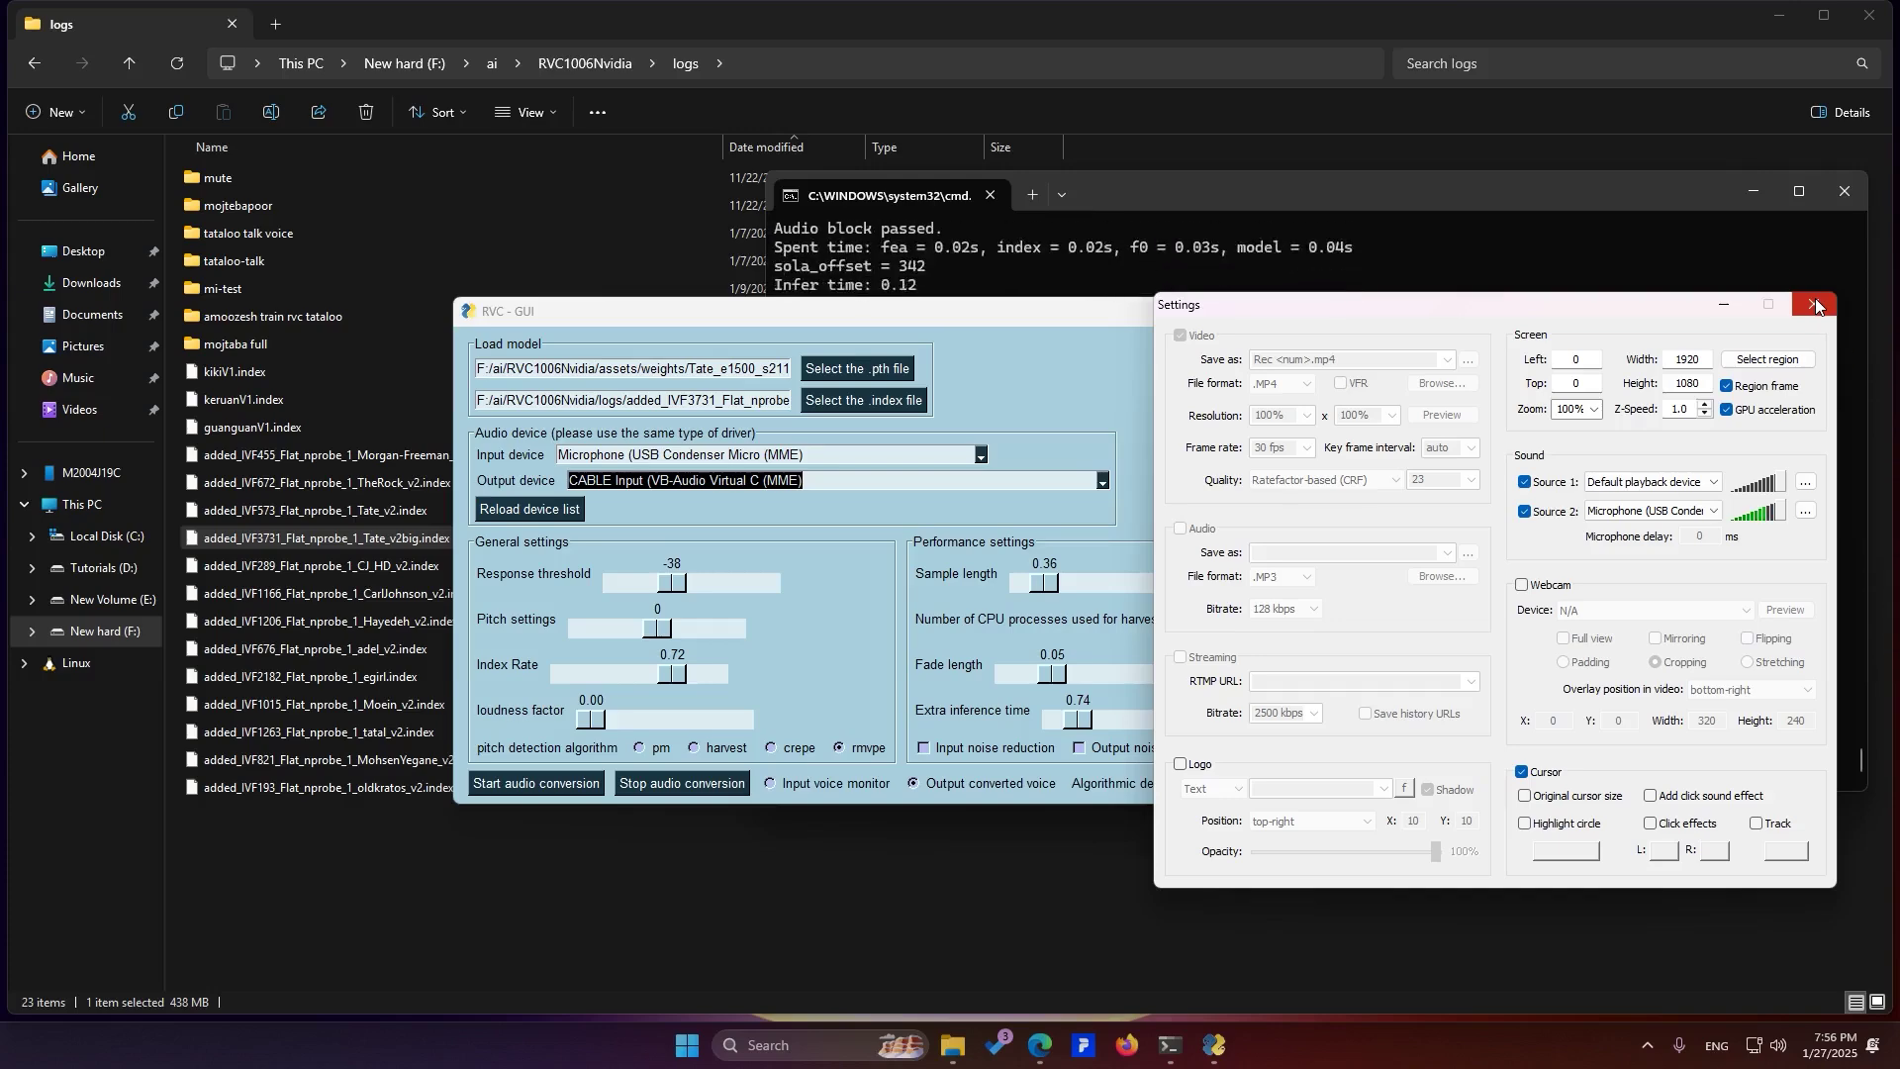
click(1817, 307)
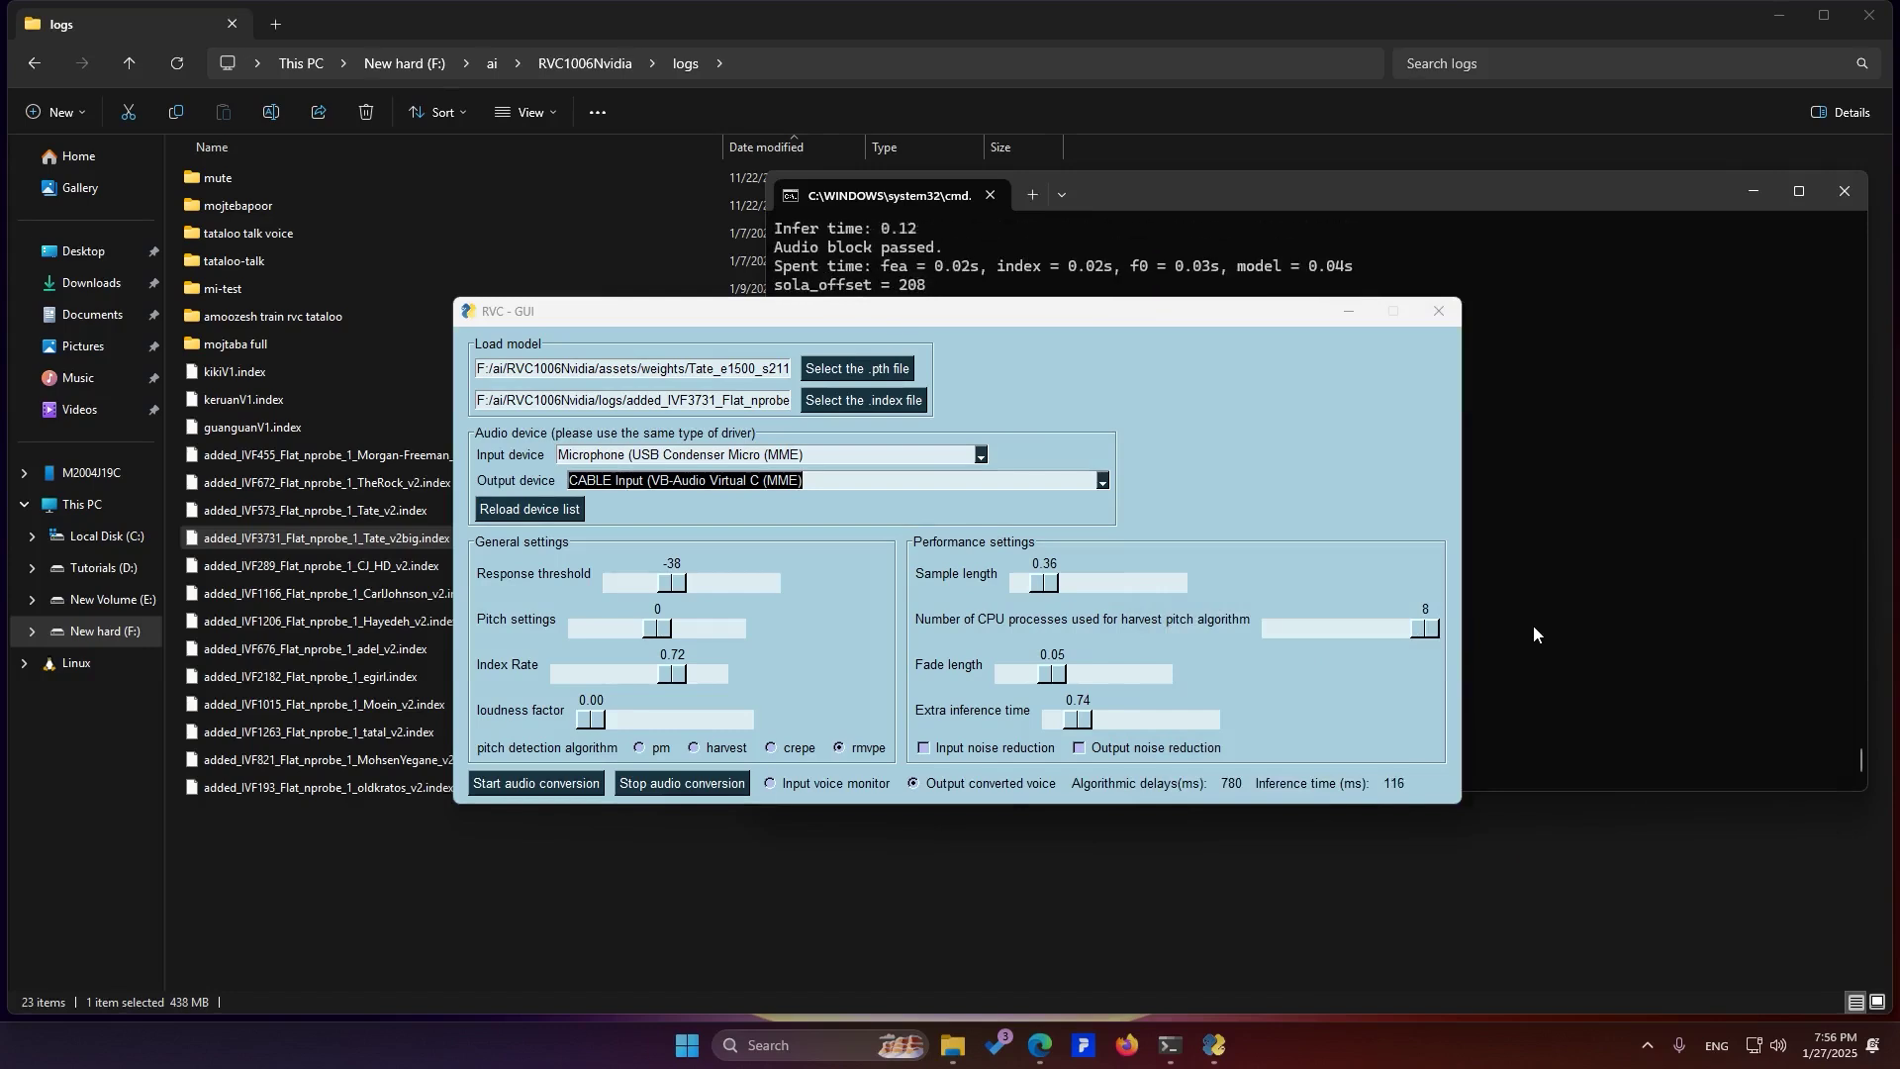
In the Sound control panel's Recording list, set the USB Condenser Microphone as default, replacing CABLE Output
click(762, 1051)
click(836, 427)
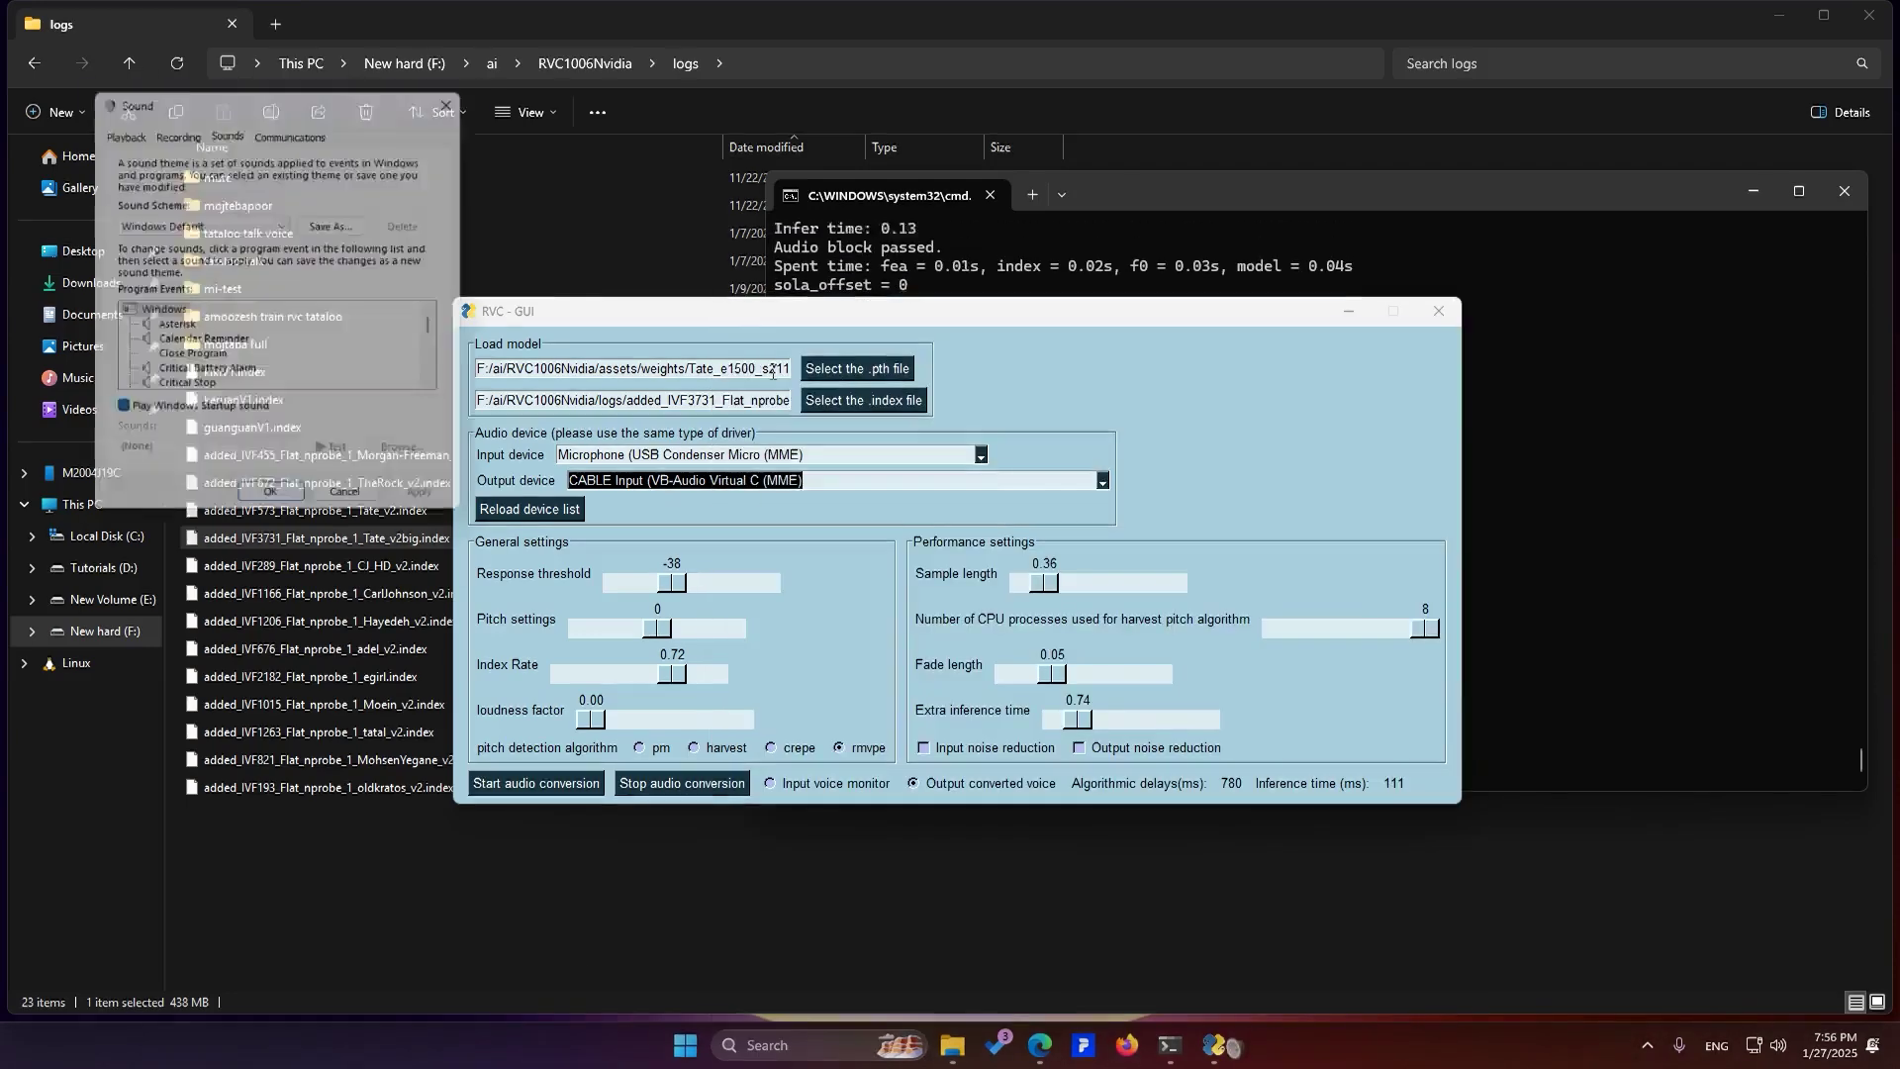
click(175, 126)
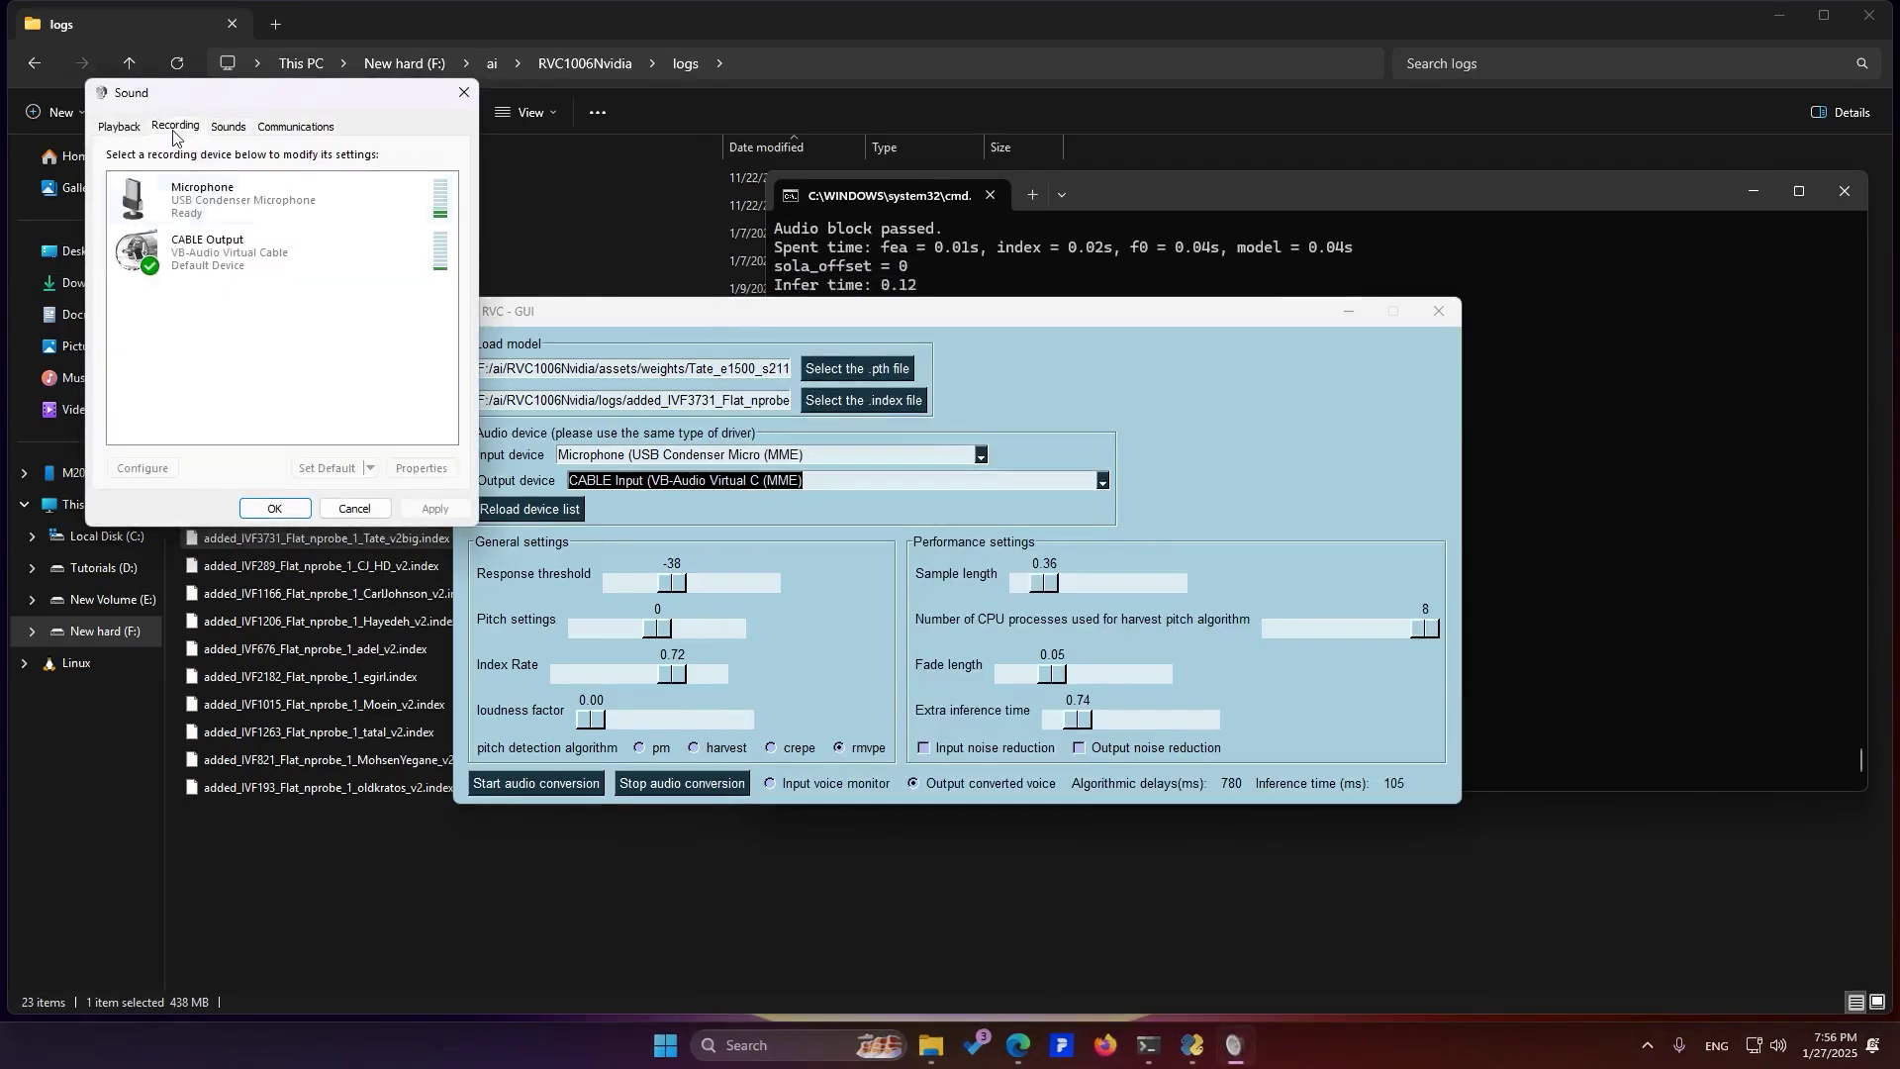
click(202, 180)
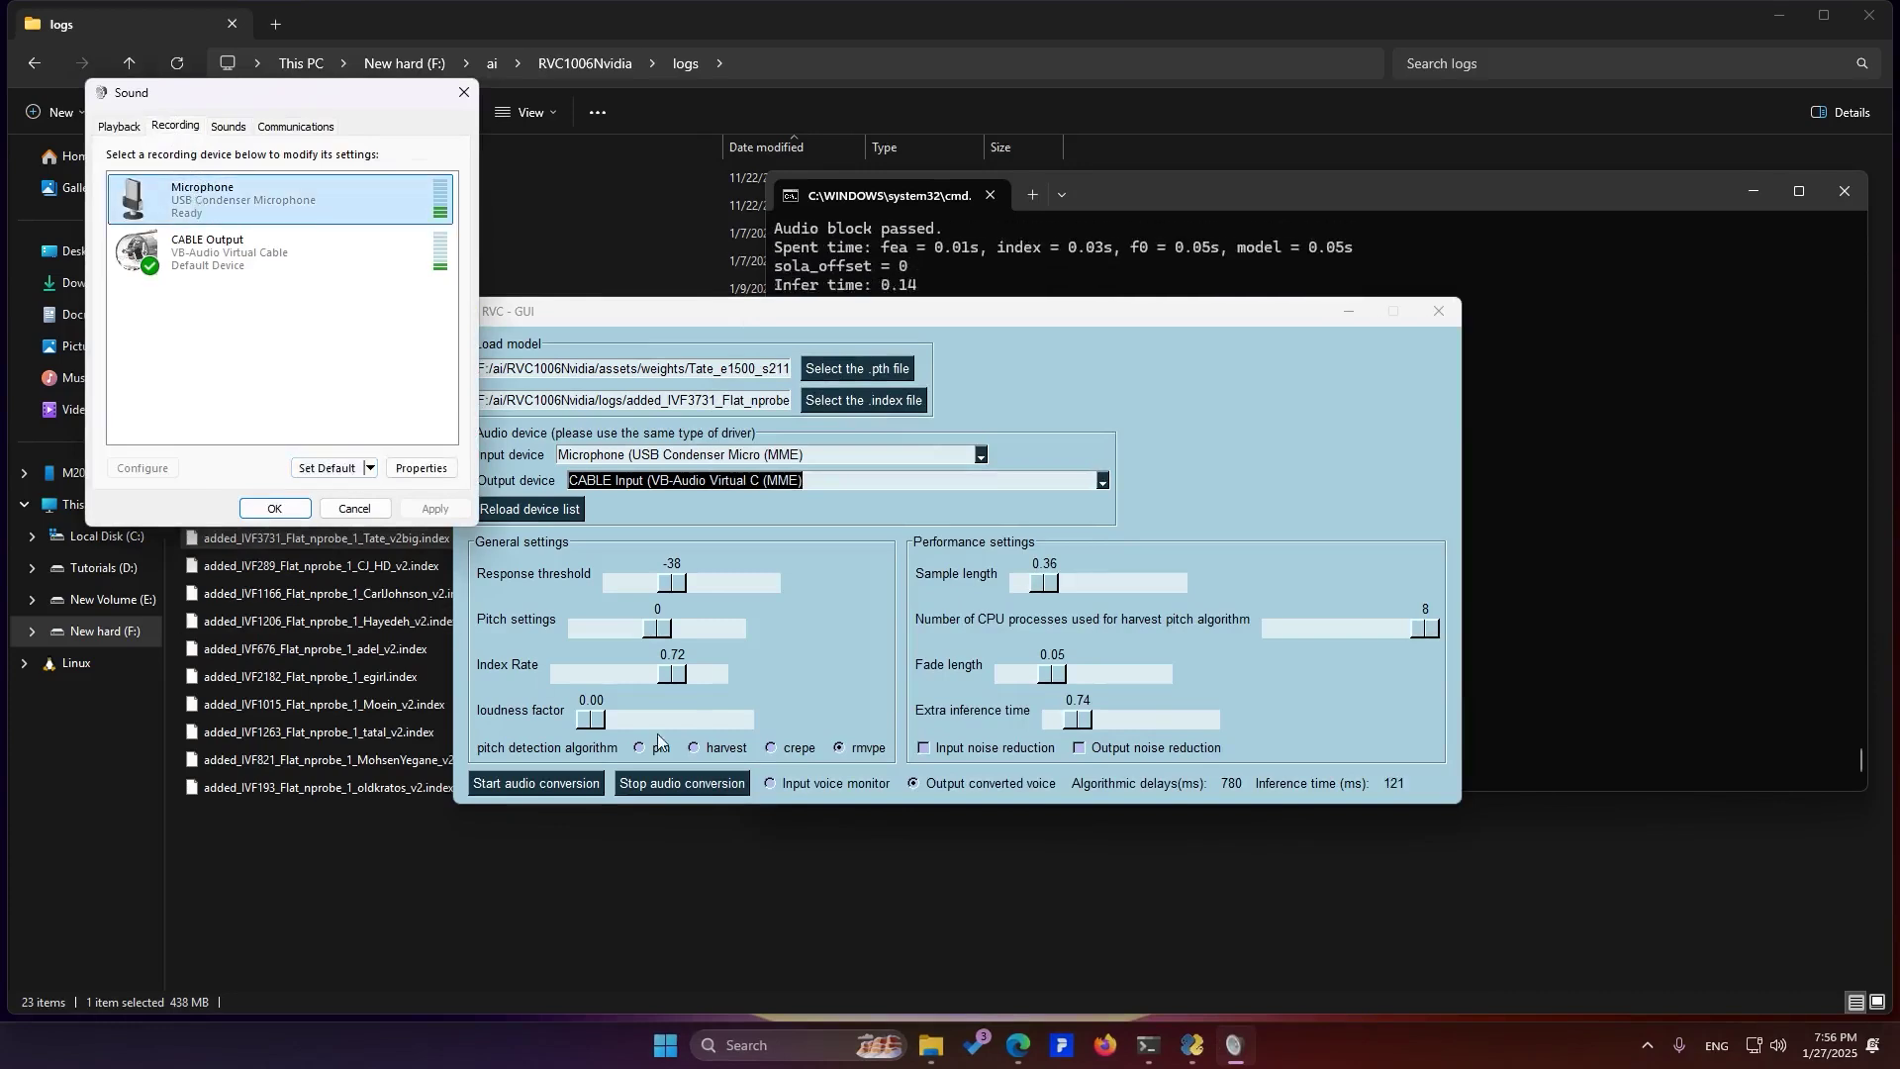
click(702, 787)
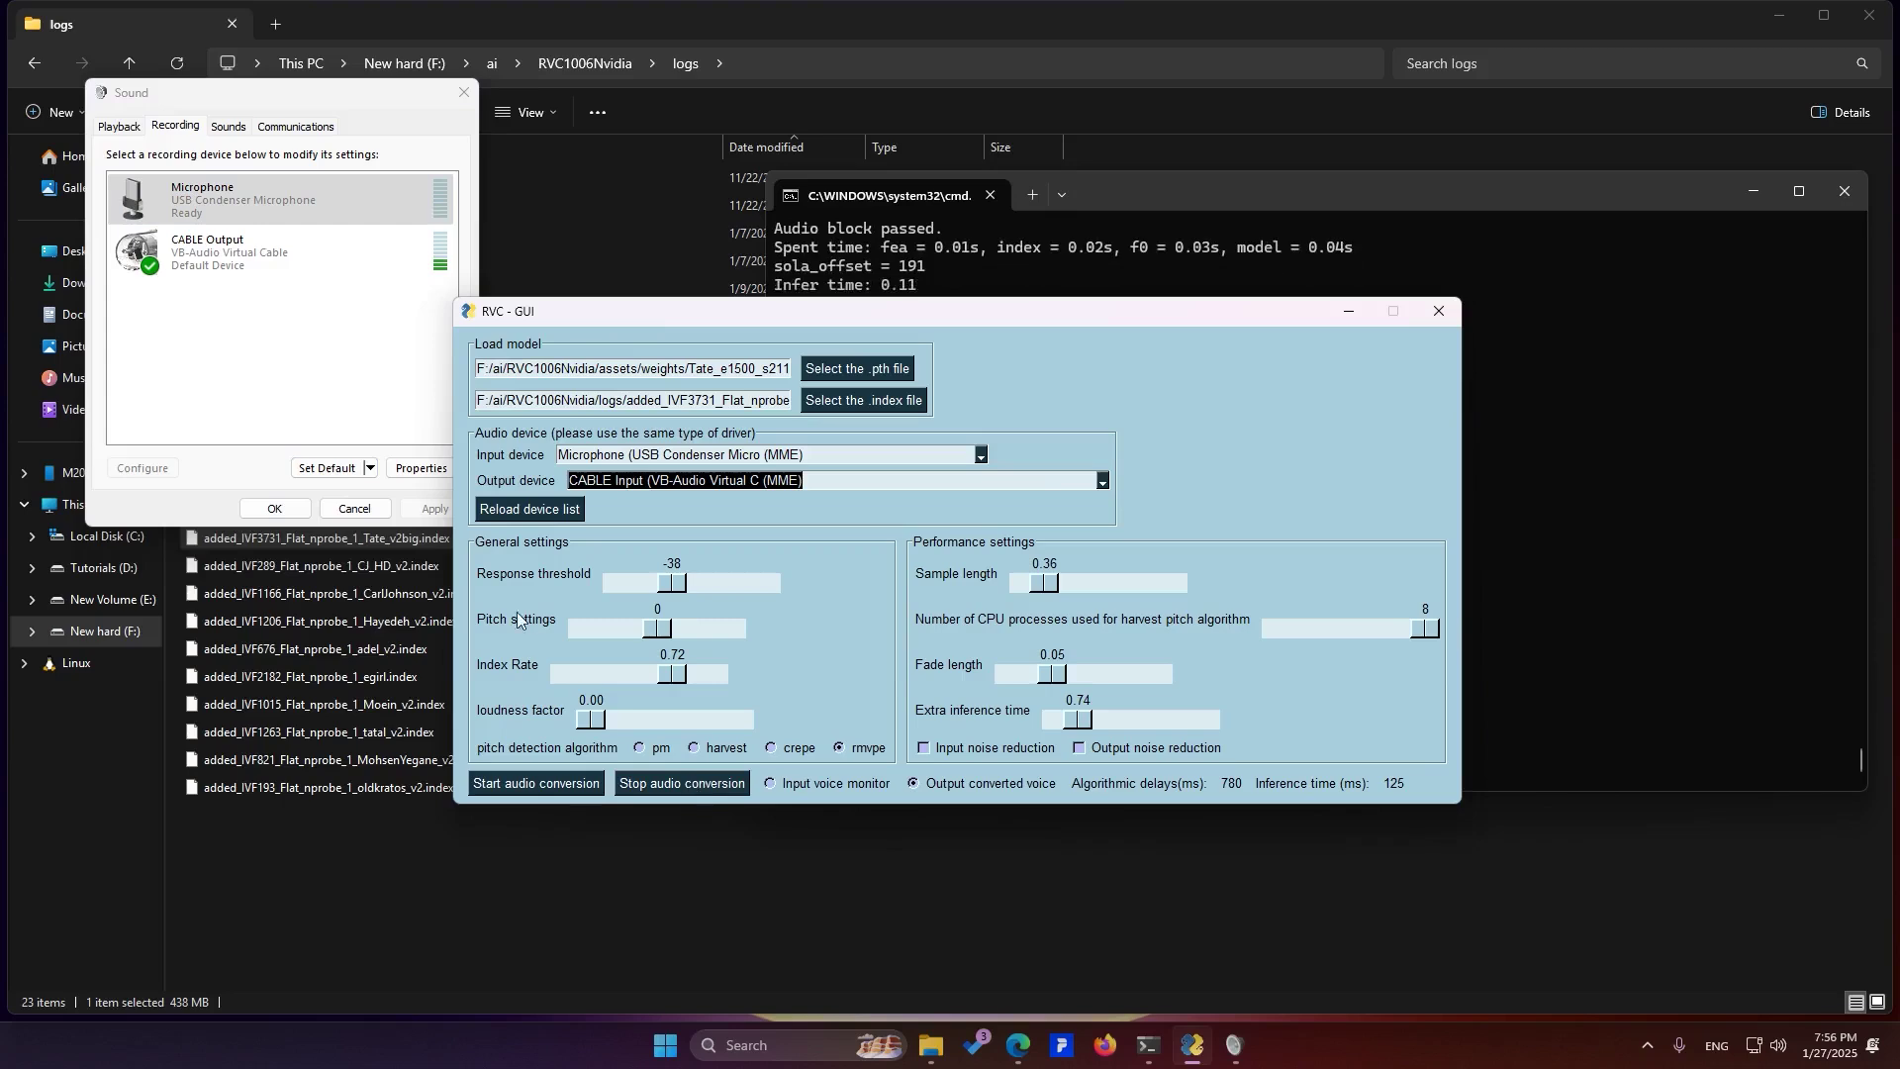
click(337, 469)
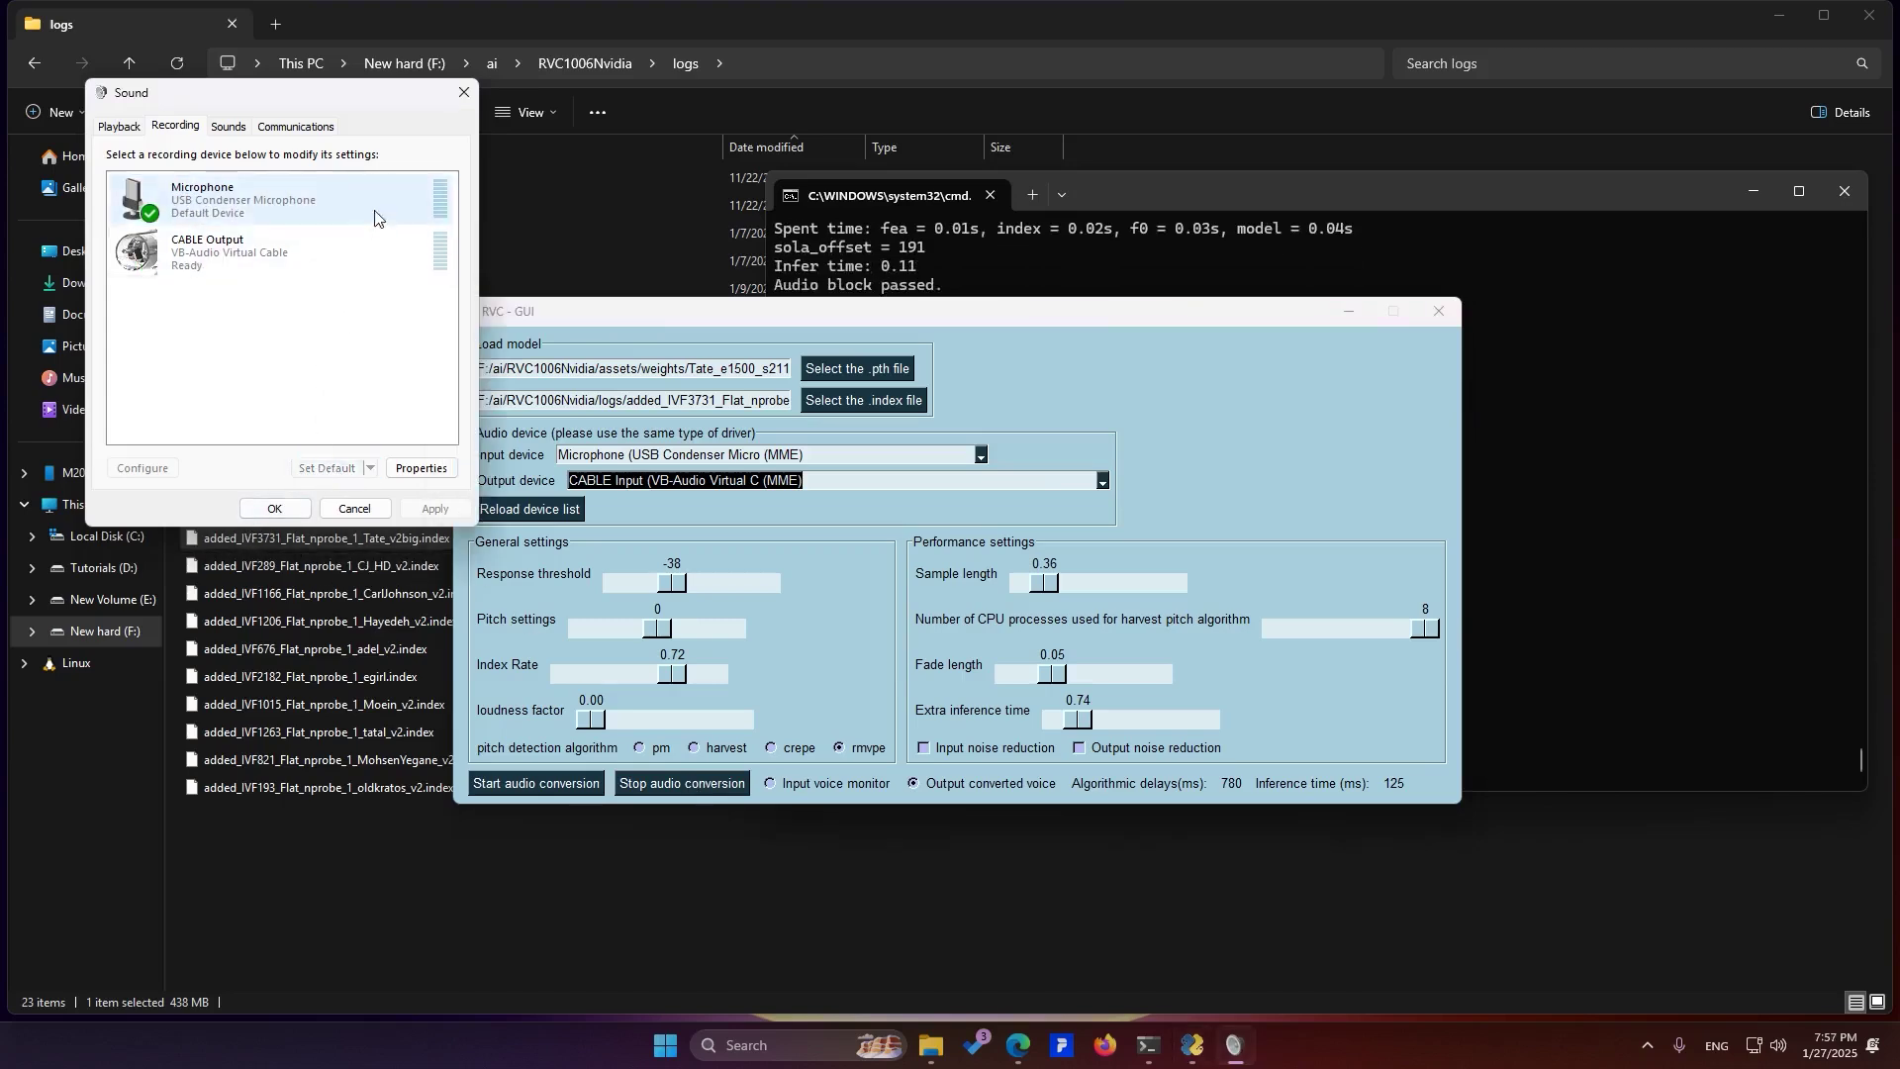